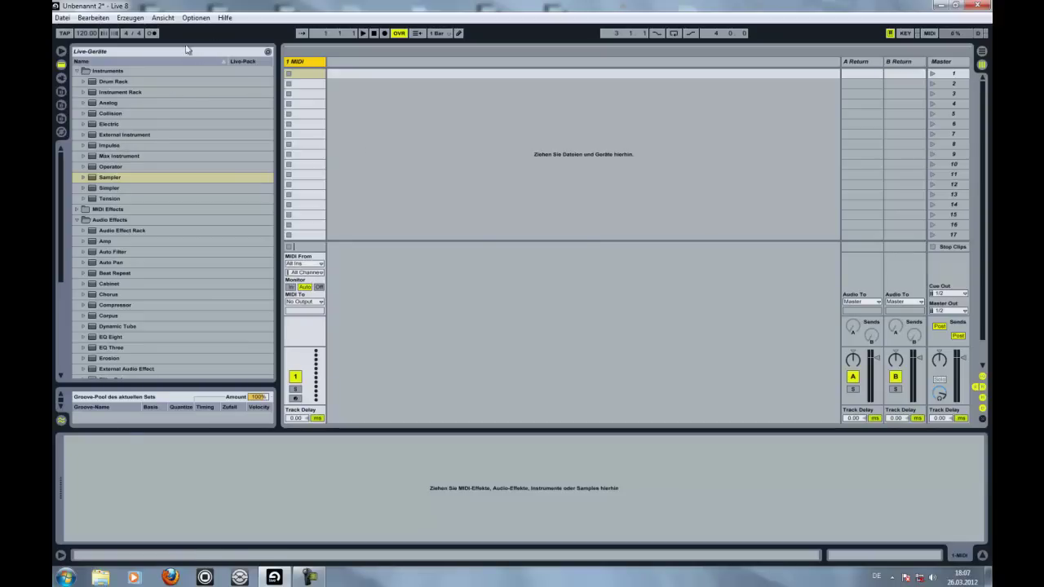
- Insert an audio track next to the MIDI track and arm it for recording
{"action": "scroll", "coordinate": [124, 150], "scroll_direction": "down", "scroll_amount": 1}
{"action": "scroll", "coordinate": [124, 143], "scroll_direction": "up", "scroll_amount": 1}
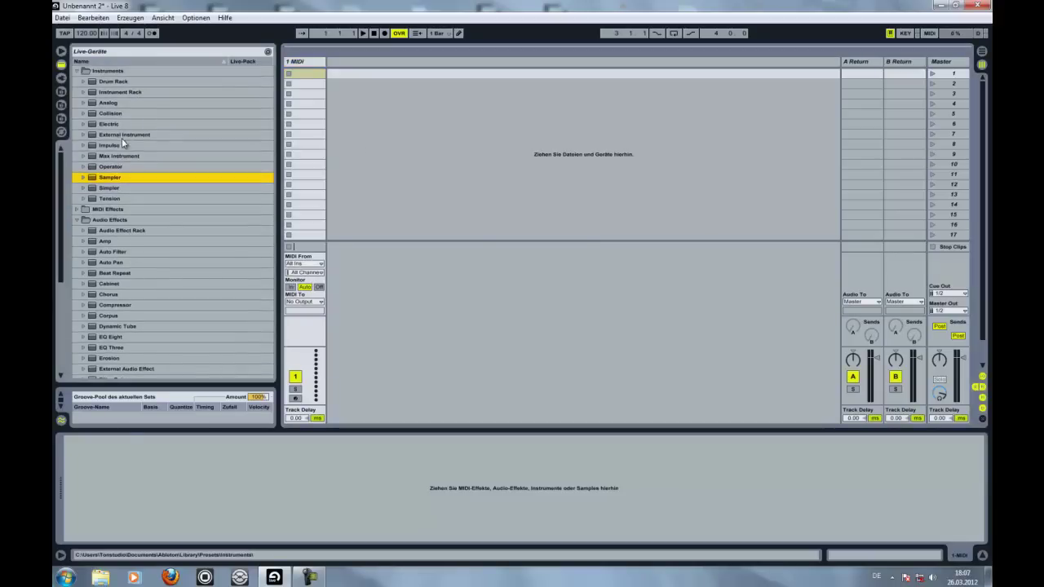
{"action": "right_click", "coordinate": [361, 63]}
{"action": "left_click", "coordinate": [397, 70]}
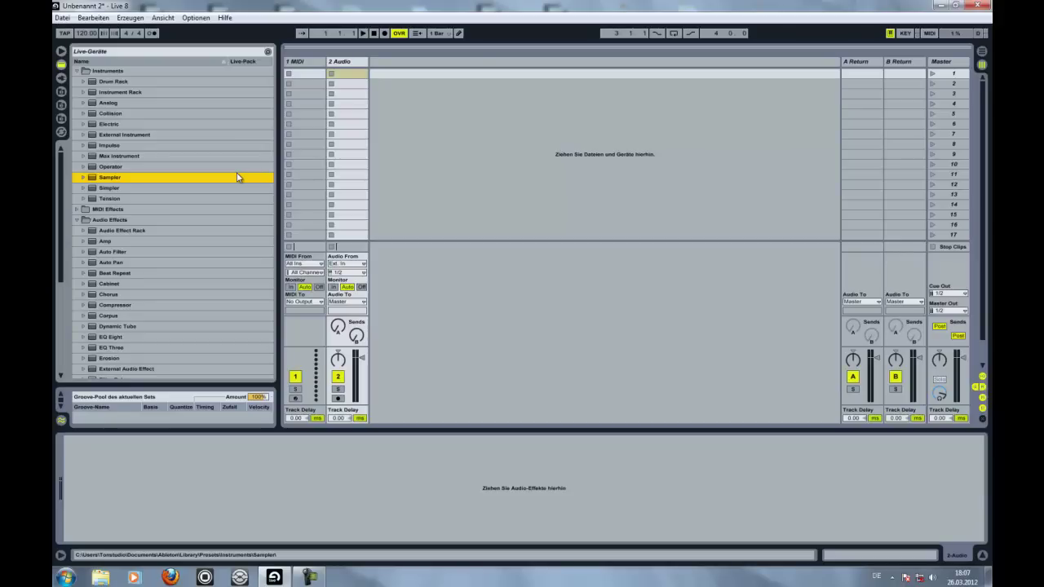
{"action": "left_click", "coordinate": [337, 398]}
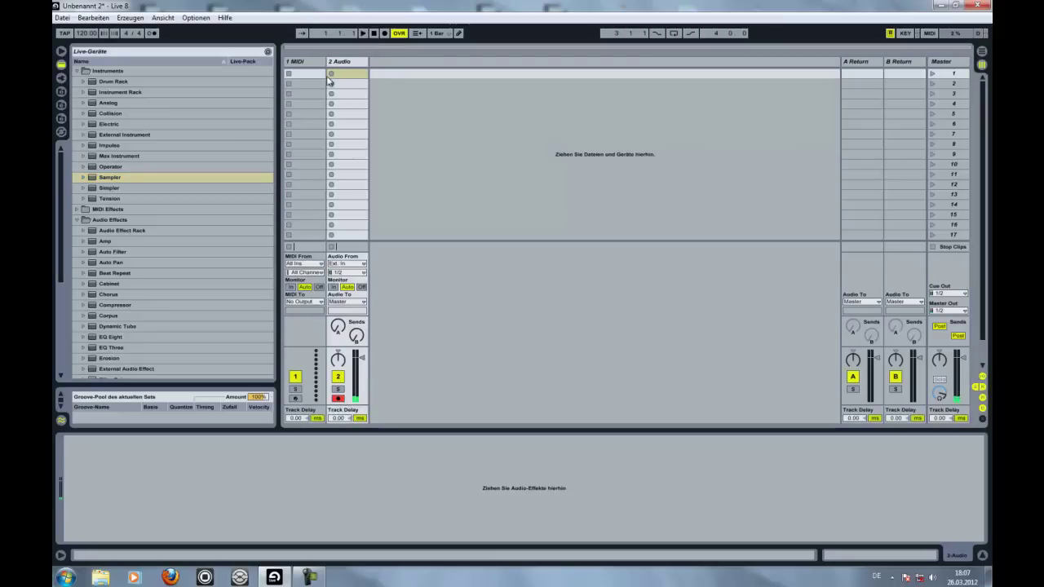
- Record an audio clip into the first slot of the audio track, then disarm the track
{"action": "left_click", "coordinate": [331, 75]}
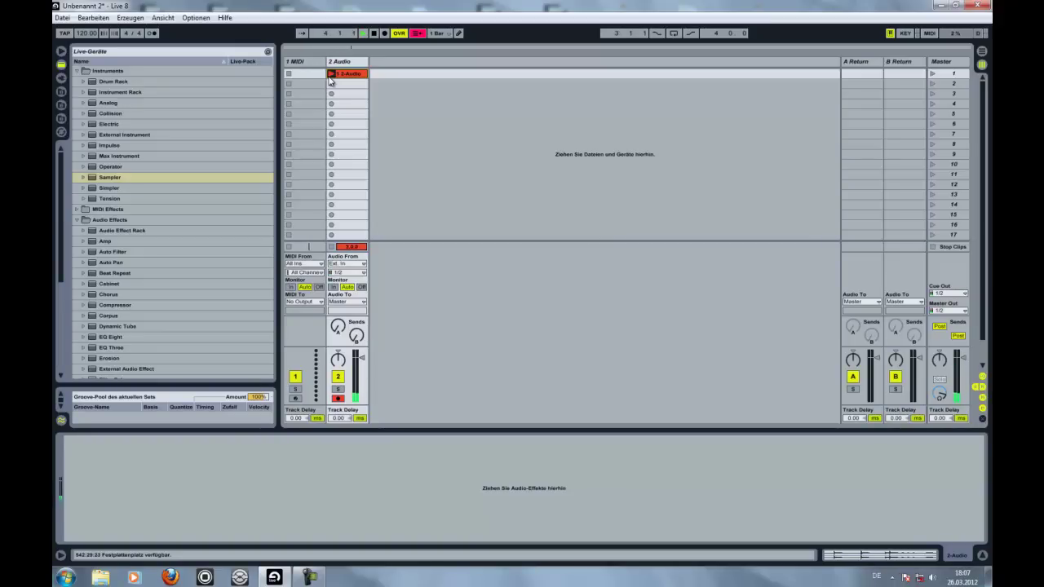
{"action": "left_click", "coordinate": [331, 74]}
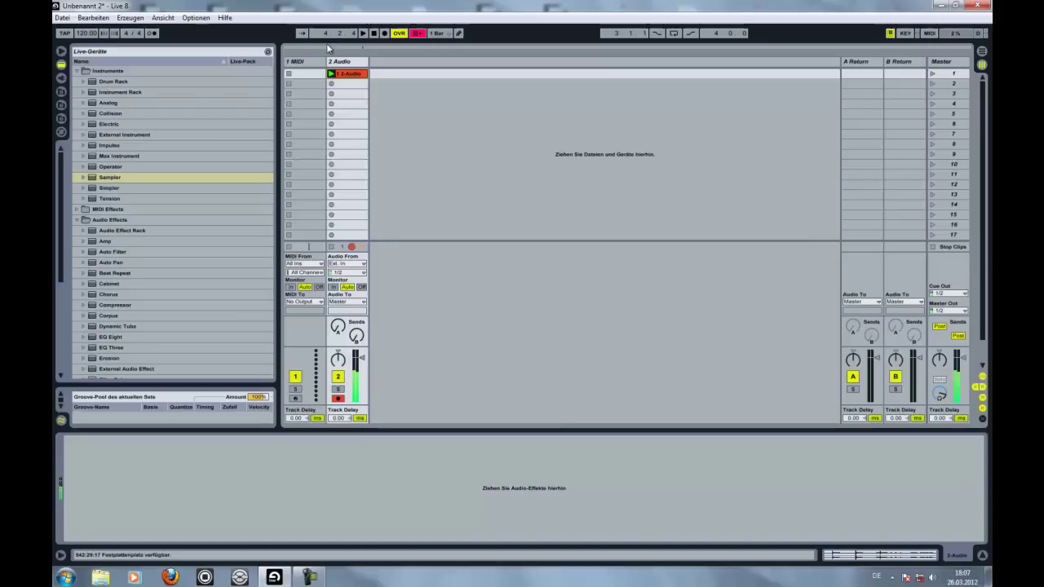
{"action": "left_click", "coordinate": [338, 398]}
{"action": "left_click", "coordinate": [332, 247]}
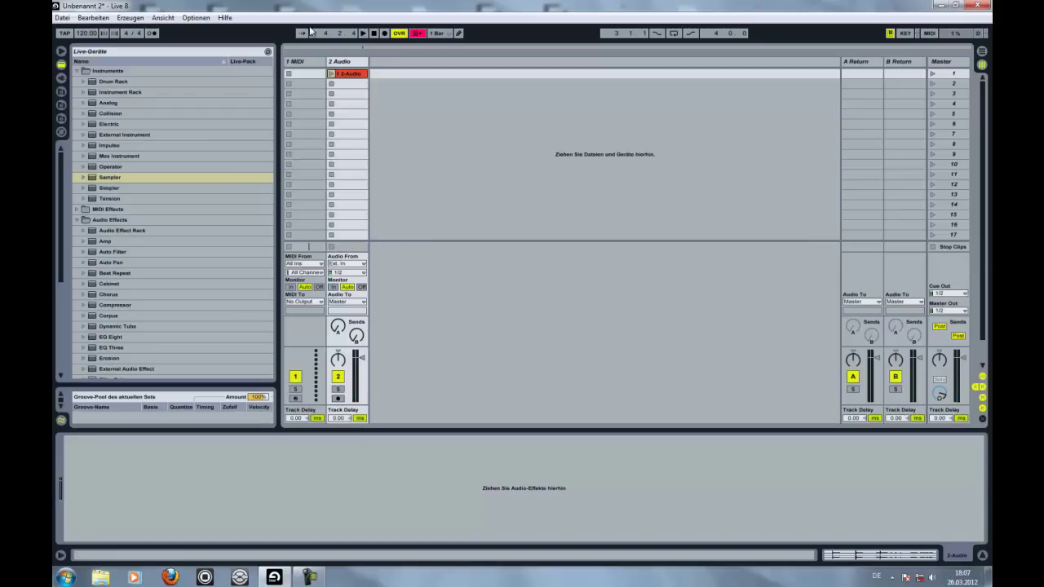
- Set the recorded clip's loop tightly around the second hit, starting at 1.4.4 with a length of 0.1.1
{"action": "left_click", "coordinate": [331, 74]}
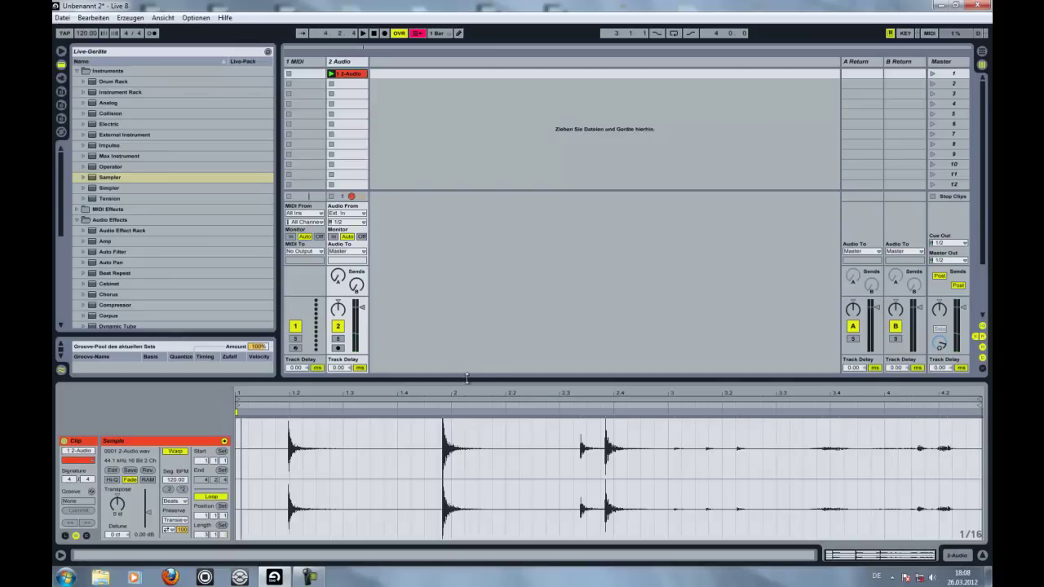
{"action": "left_click_drag", "start_coordinate": [242, 397], "coordinate": [439, 398]}
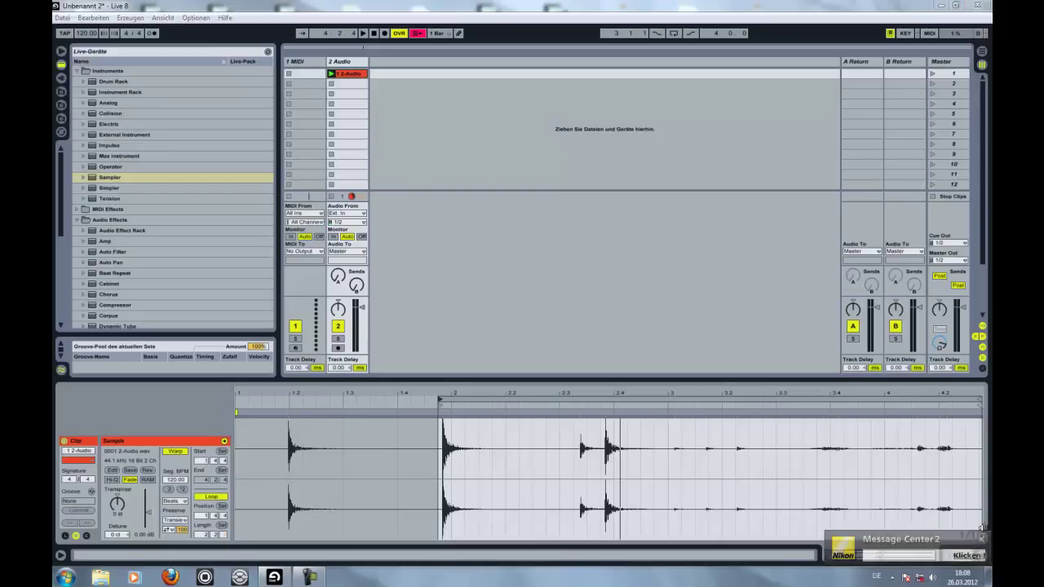
{"action": "mouse_move", "coordinate": [980, 397]}
{"action": "left_mouse_down"}
{"action": "mouse_move", "coordinate": [555, 398]}
{"action": "mouse_move", "coordinate": [510, 413]}
{"action": "left_mouse_up"}
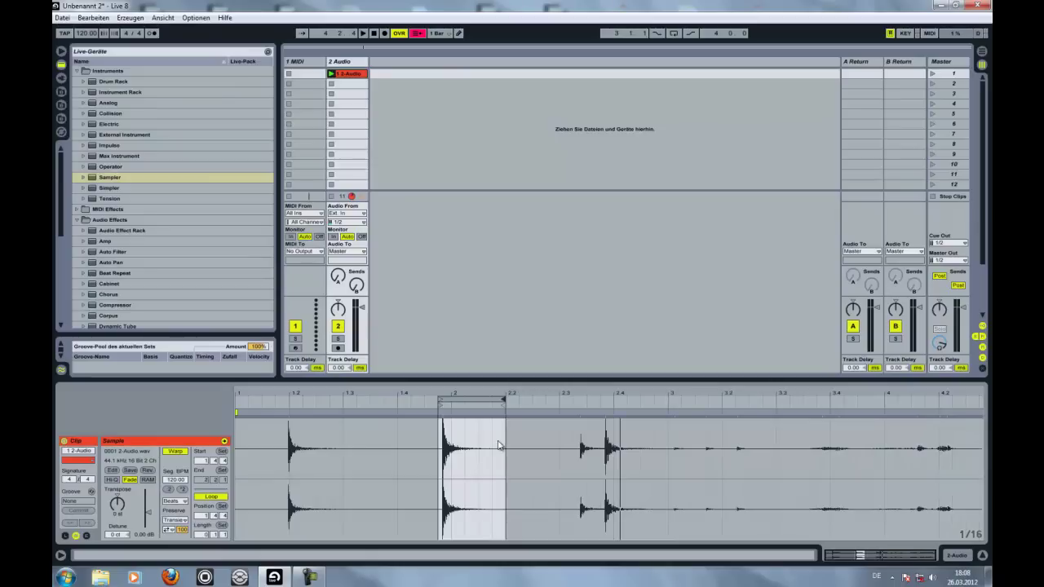
- Crop the clip's sample to the looped second hit and set the clip's volume to 0.94 dB
{"action": "left_click_drag", "start_coordinate": [506, 435], "coordinate": [439, 434]}
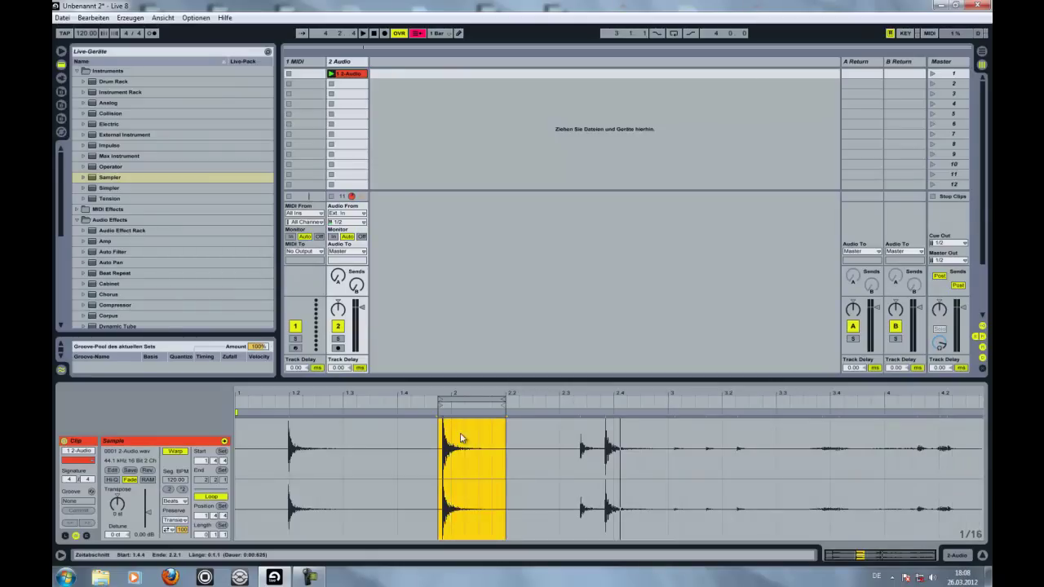
{"action": "right_click", "coordinate": [467, 433]}
{"action": "left_click", "coordinate": [494, 286]}
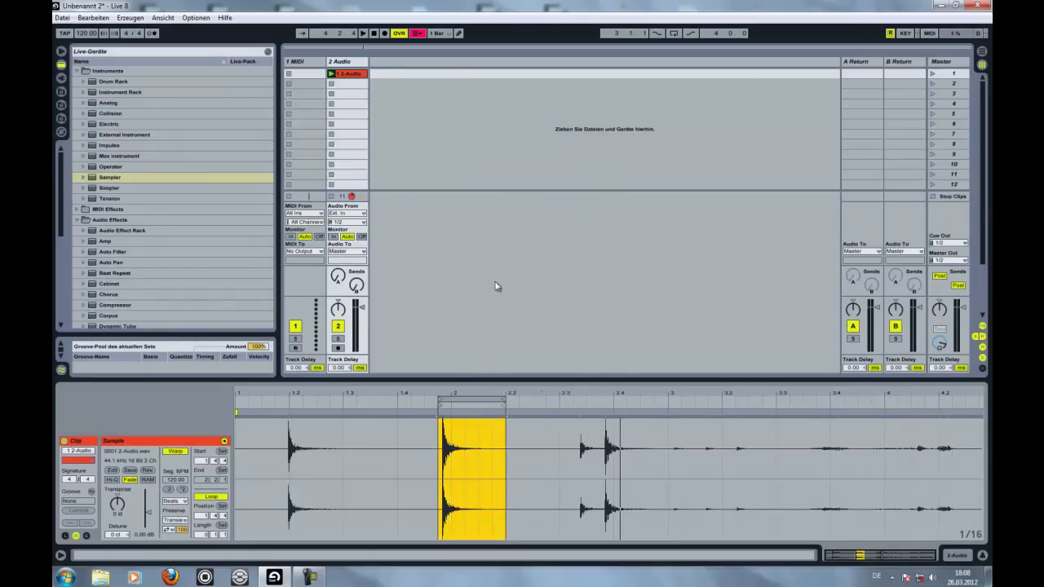
{"action": "right_click", "coordinate": [479, 438]}
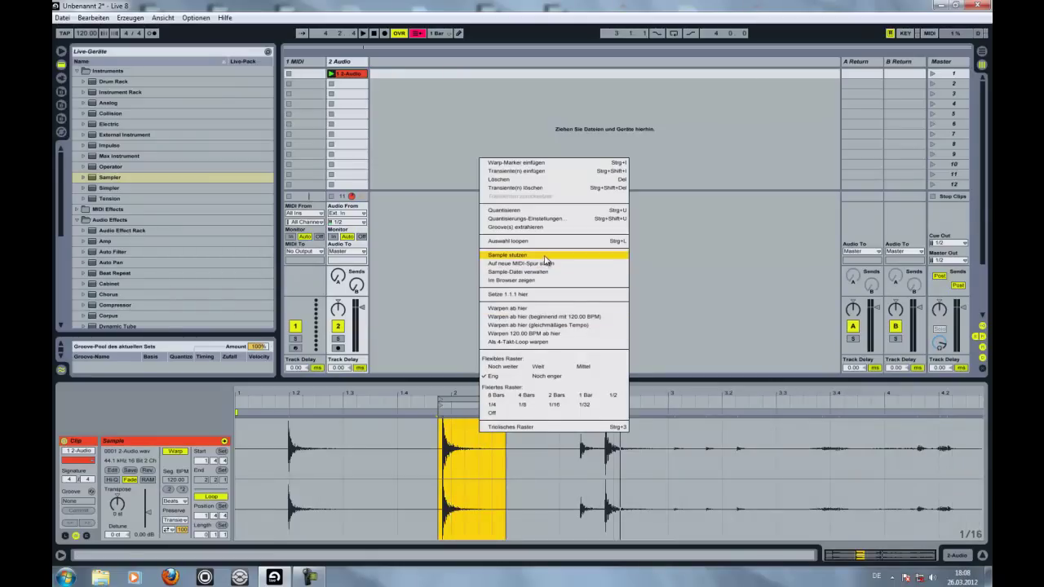
{"action": "left_click", "coordinate": [506, 254]}
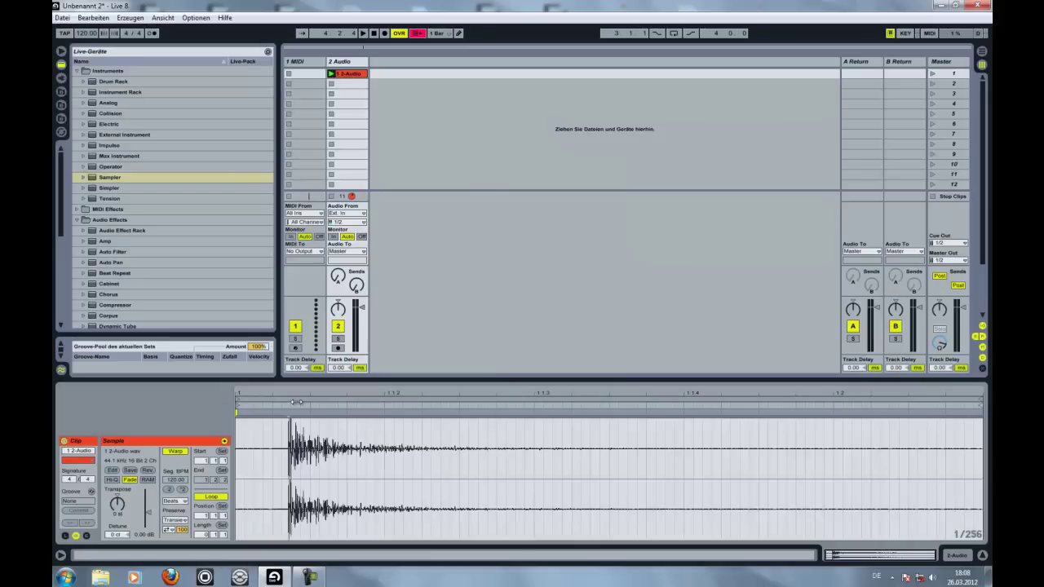
{"action": "key", "text": "space"}
{"action": "left_click_drag", "start_coordinate": [137, 512], "coordinate": [118, 508]}
- Load a Sampler onto the MIDI track and place the cropped audio clip in it as its sample
{"action": "double_click", "coordinate": [111, 180]}
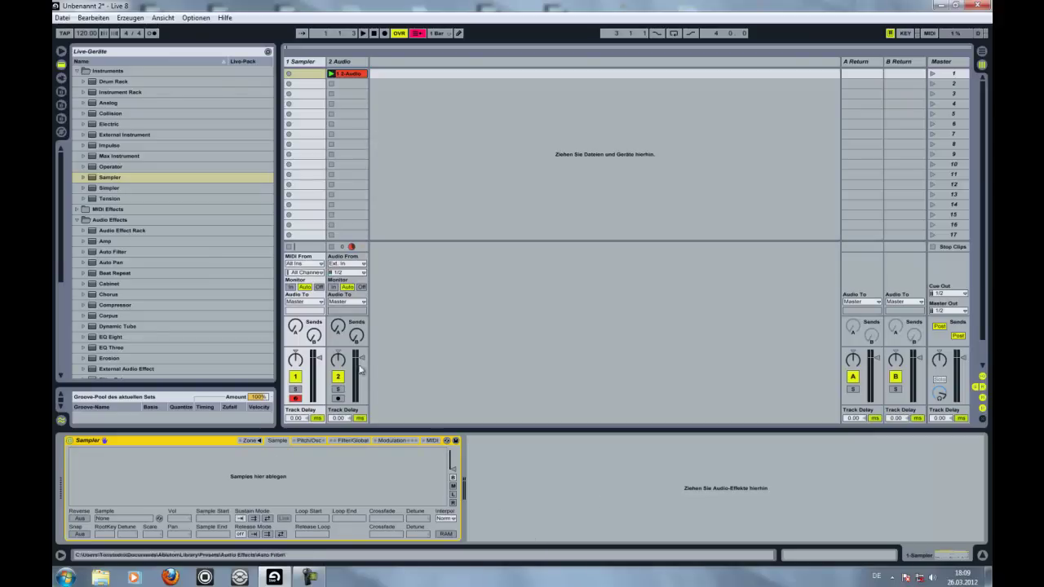
{"action": "left_click_drag", "start_coordinate": [352, 76], "coordinate": [255, 498]}
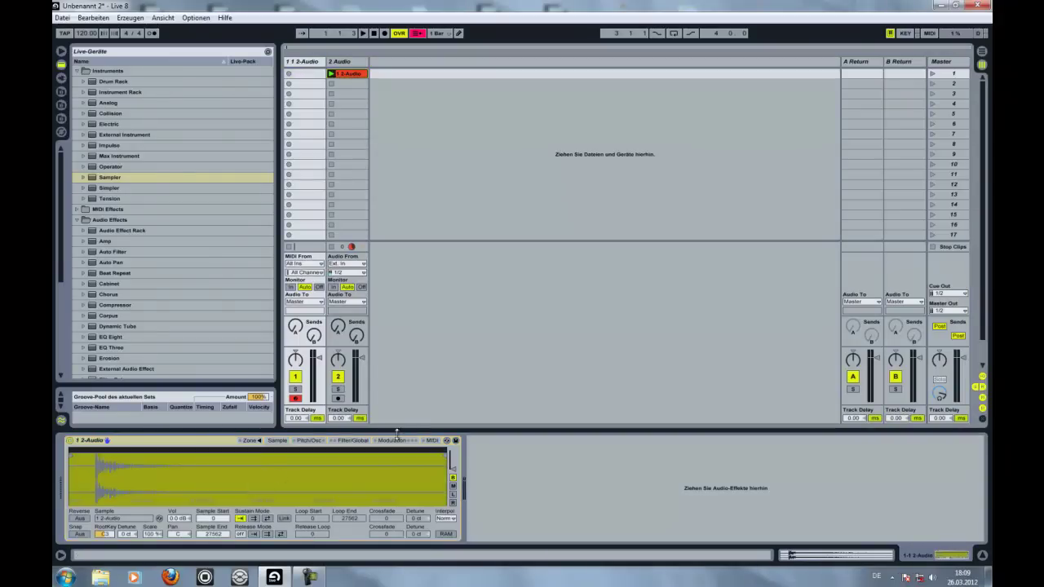
{"action": "right_click", "coordinate": [346, 62]}
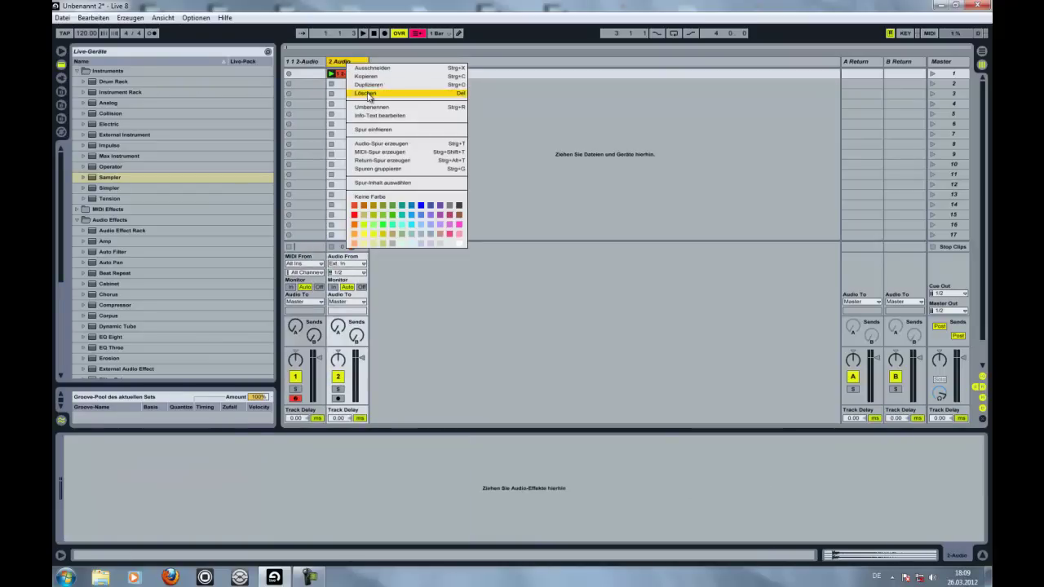
{"action": "left_click", "coordinate": [367, 99]}
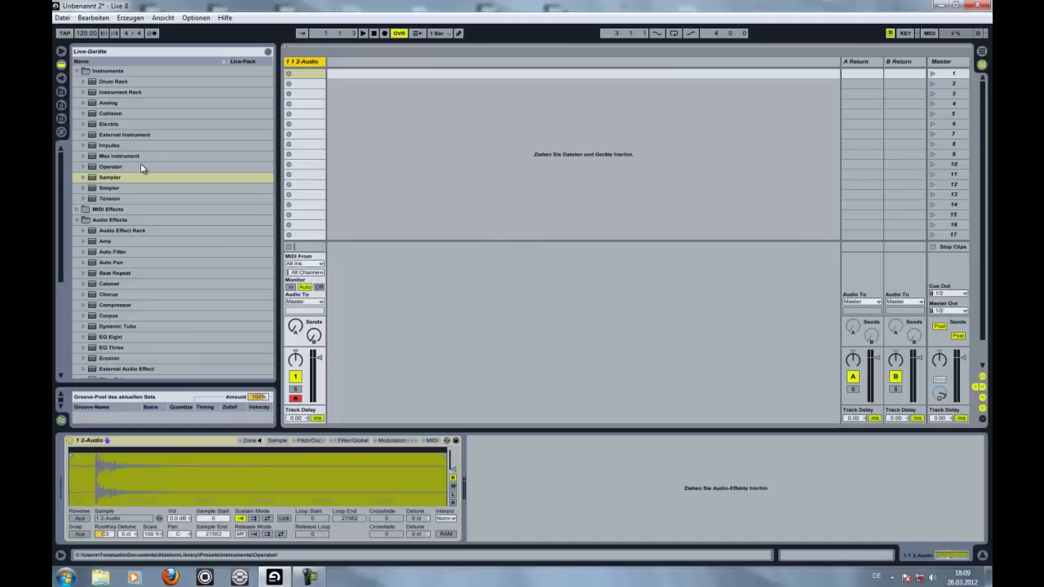
{"action": "key", "text": "ctrl+z"}
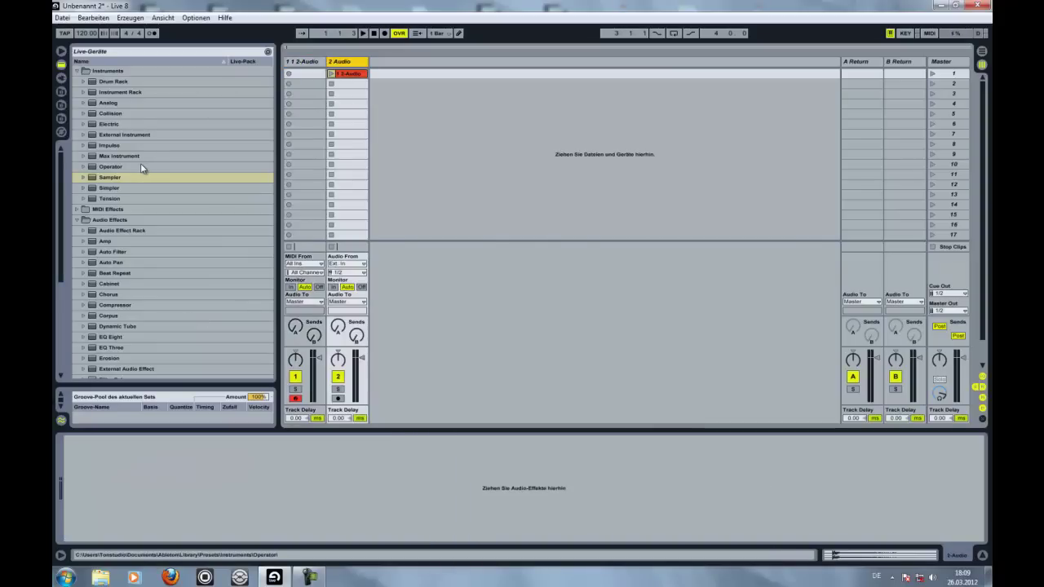
- Show the zone editor of the Sampler on the MIDI track
{"action": "left_click", "coordinate": [304, 78]}
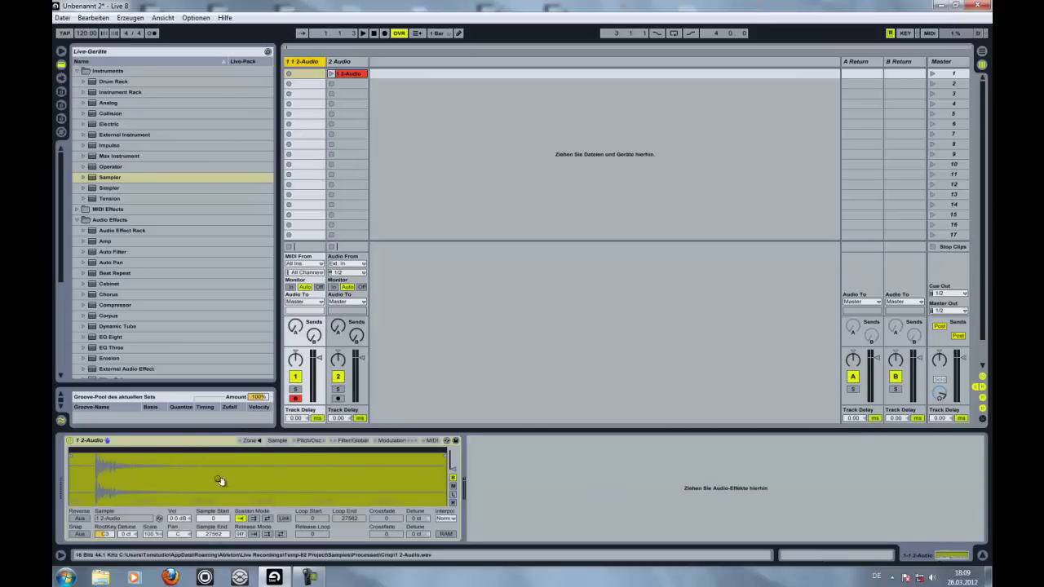
{"action": "left_click", "coordinate": [250, 440]}
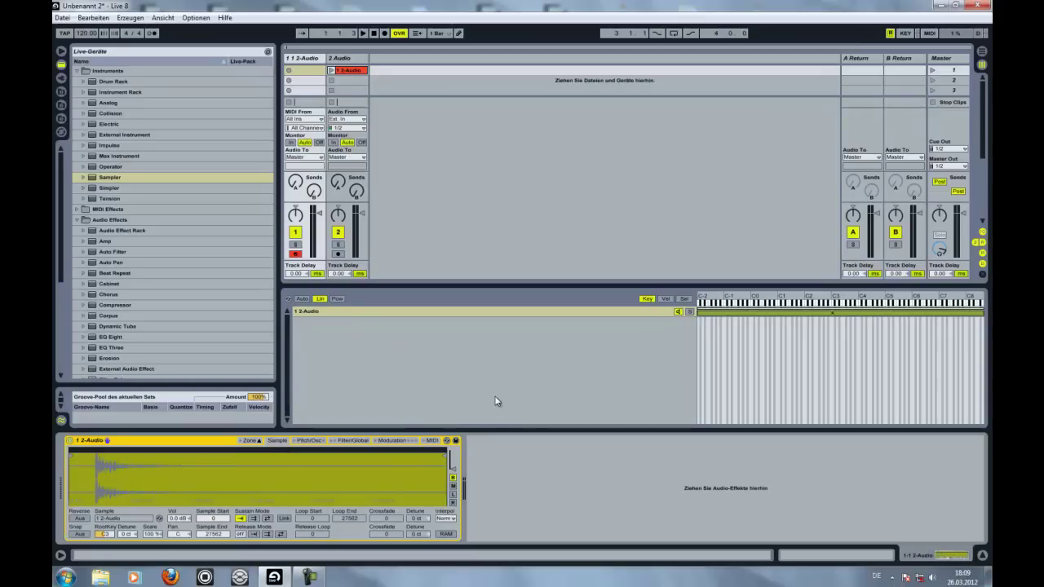
- Duplicate the cropped clip into the second slot of the audio track and open the copy's waveform
{"action": "left_click", "coordinate": [353, 71]}
{"action": "left_click_drag", "start_coordinate": [349, 74], "coordinate": [351, 84]}
{"action": "double_click", "coordinate": [352, 84]}
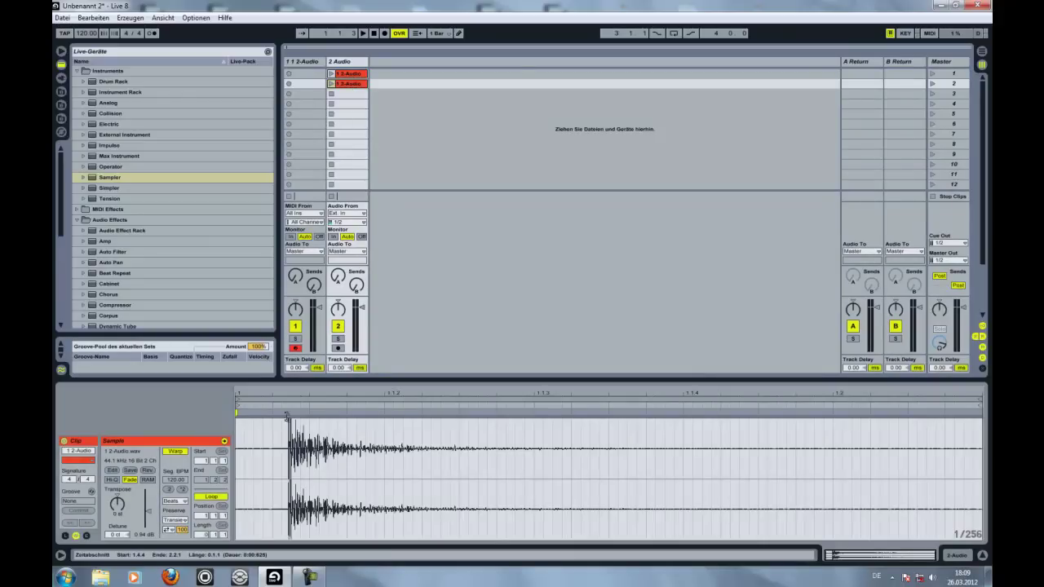
- Crop the duplicate clip's sample to remove the silence before the hit, so that it starts at the attack
{"action": "left_click_drag", "start_coordinate": [292, 430], "coordinate": [989, 438]}
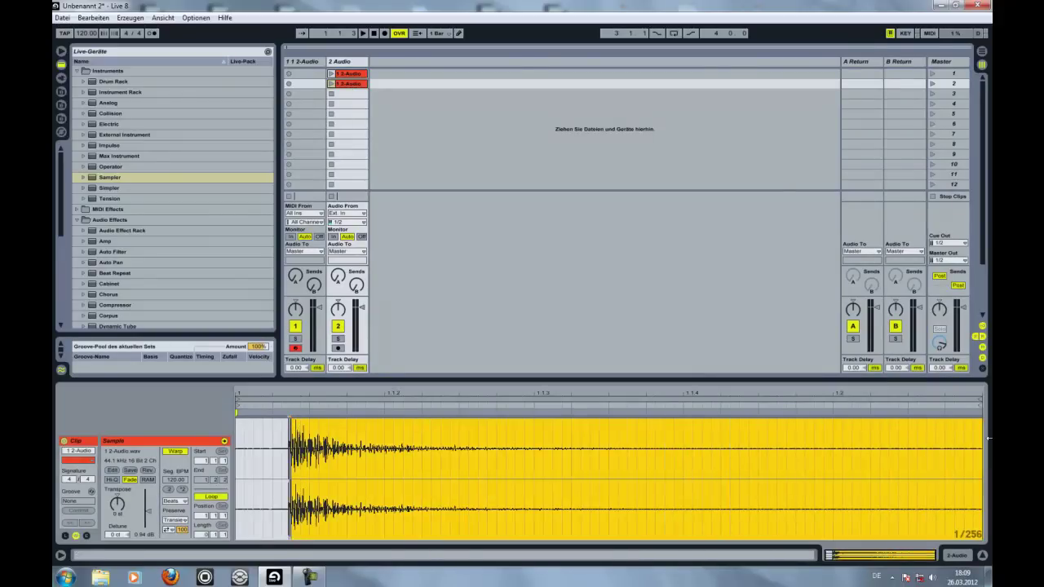
{"action": "right_click", "coordinate": [729, 437]}
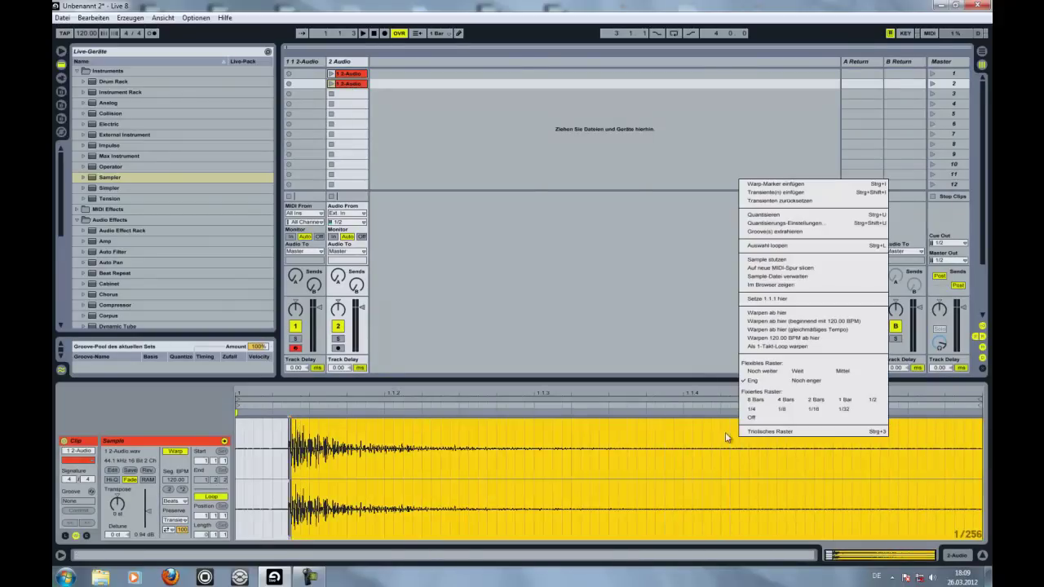
{"action": "left_click", "coordinate": [783, 246]}
{"action": "right_click", "coordinate": [669, 457]}
{"action": "left_click", "coordinate": [721, 281]}
{"action": "right_click", "coordinate": [650, 464]}
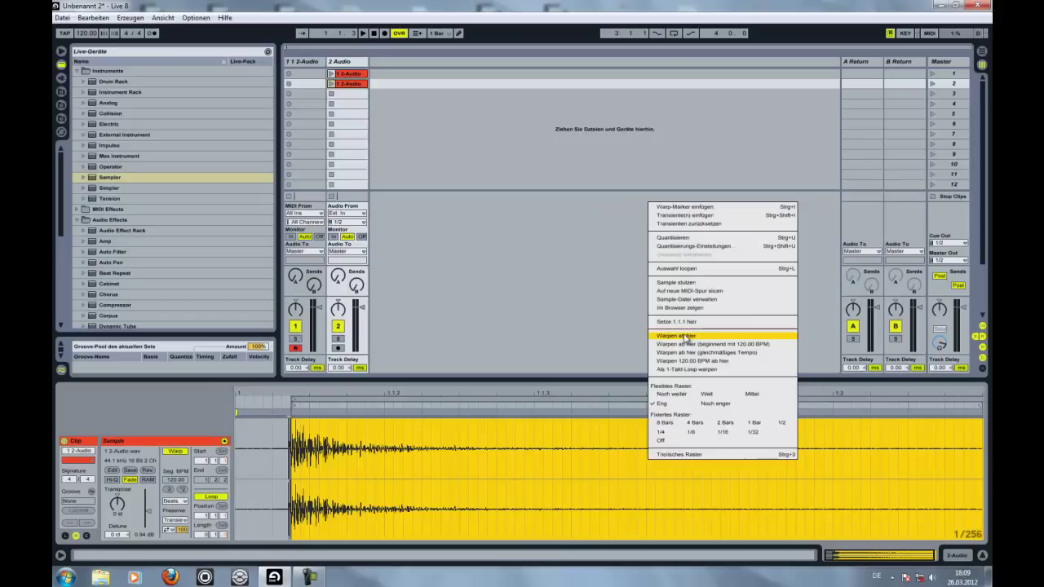
{"action": "left_click", "coordinate": [688, 283]}
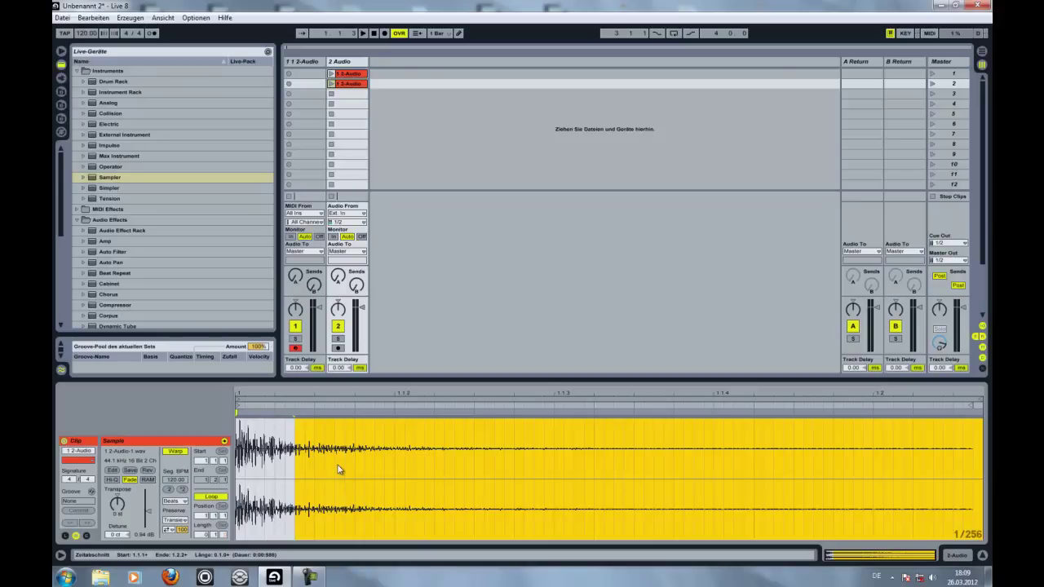
- Add the trimmed second-slot clip to the Sampler's zone list and compare the waveforms of both zones
{"action": "double_click", "coordinate": [302, 63]}
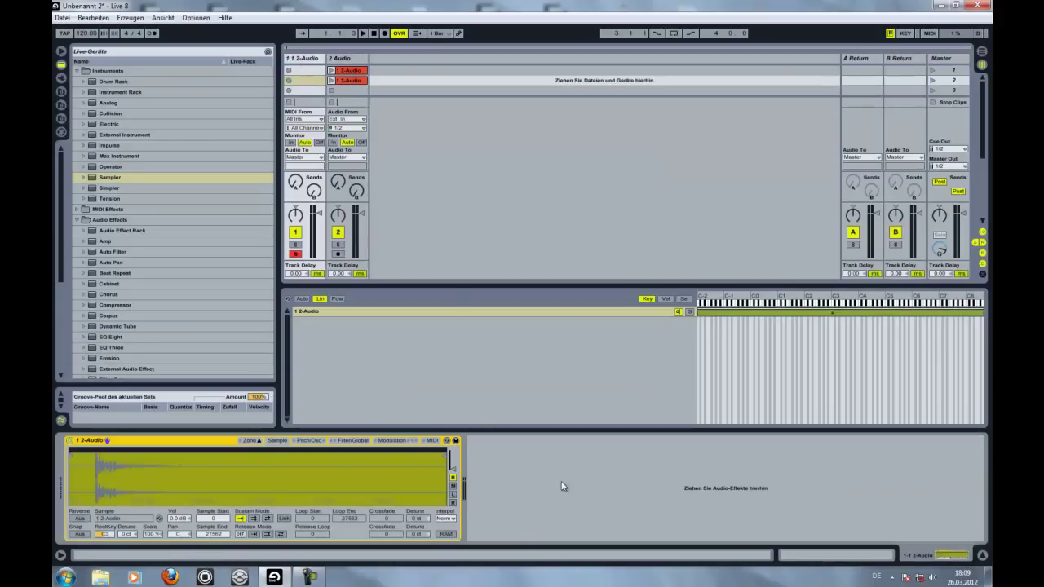
{"action": "left_click", "coordinate": [328, 318]}
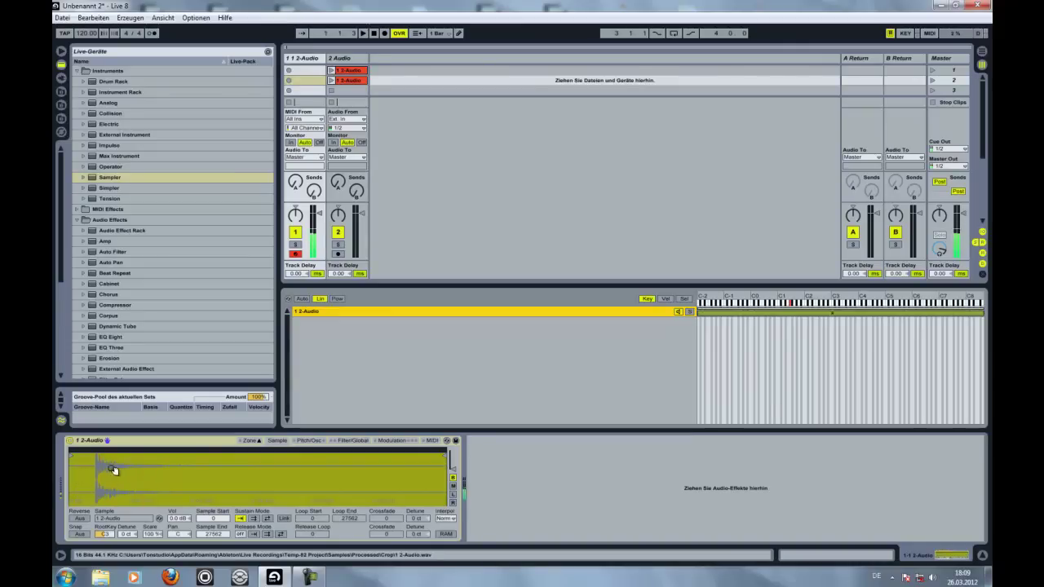
{"action": "left_click_drag", "start_coordinate": [349, 81], "coordinate": [378, 381]}
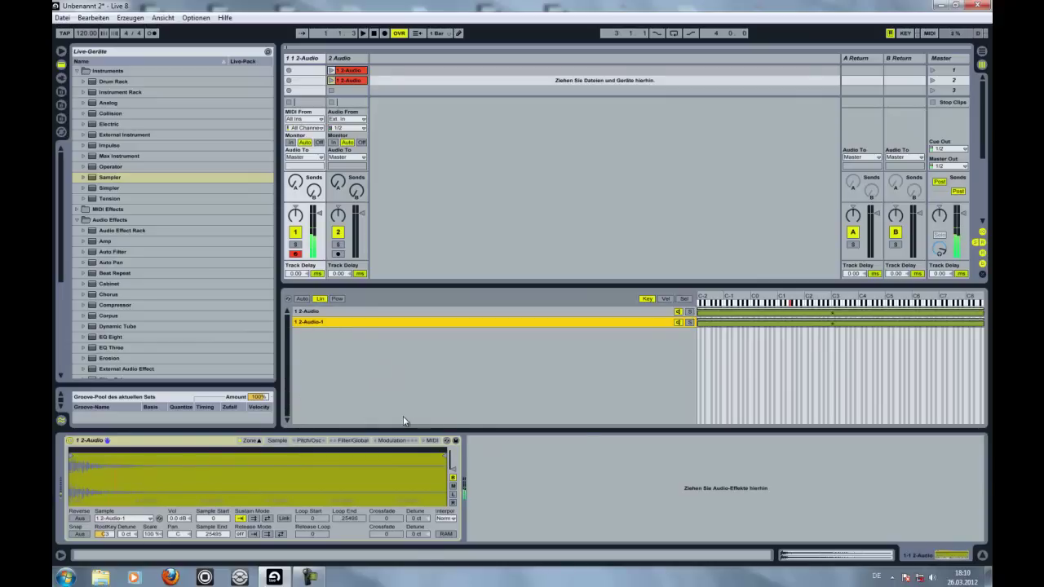
{"action": "left_click", "coordinate": [330, 313]}
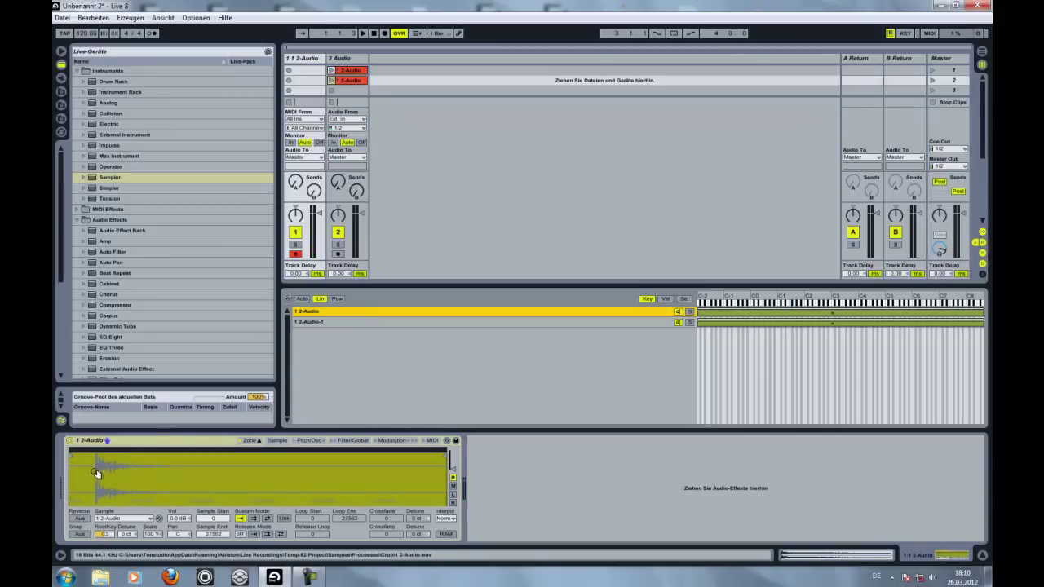
{"action": "left_click", "coordinate": [354, 323]}
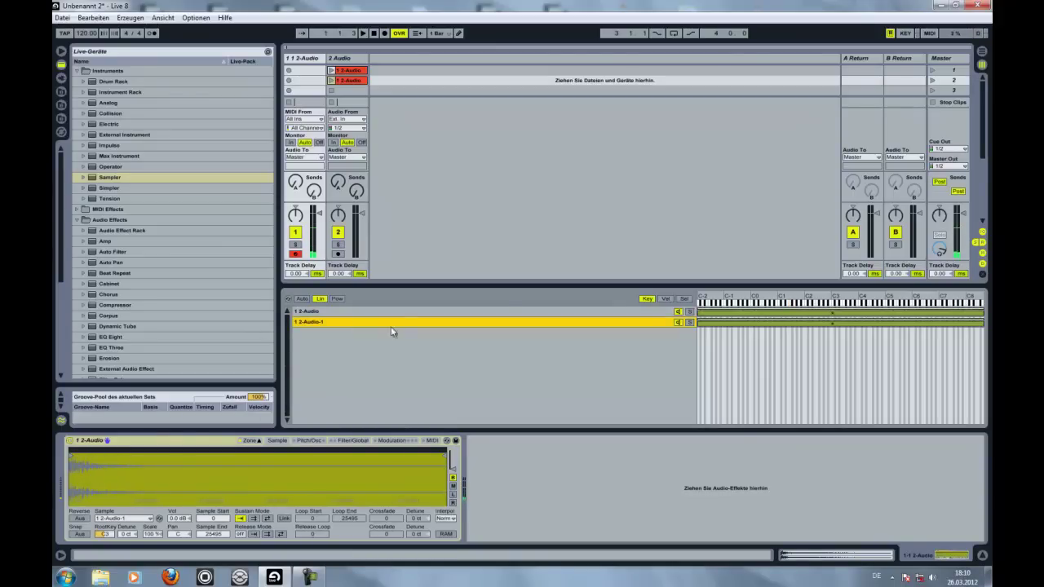
- Crop the second-slot clip's sample again, cutting off the loud initial attack and keeping the decay
{"action": "double_click", "coordinate": [352, 83]}
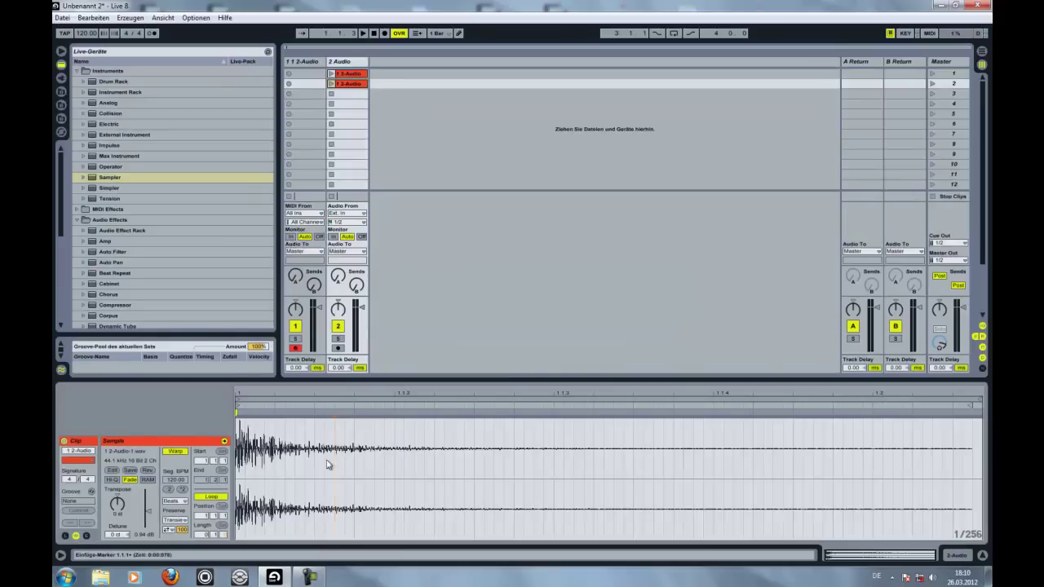
{"action": "left_click_drag", "start_coordinate": [274, 429], "coordinate": [930, 444]}
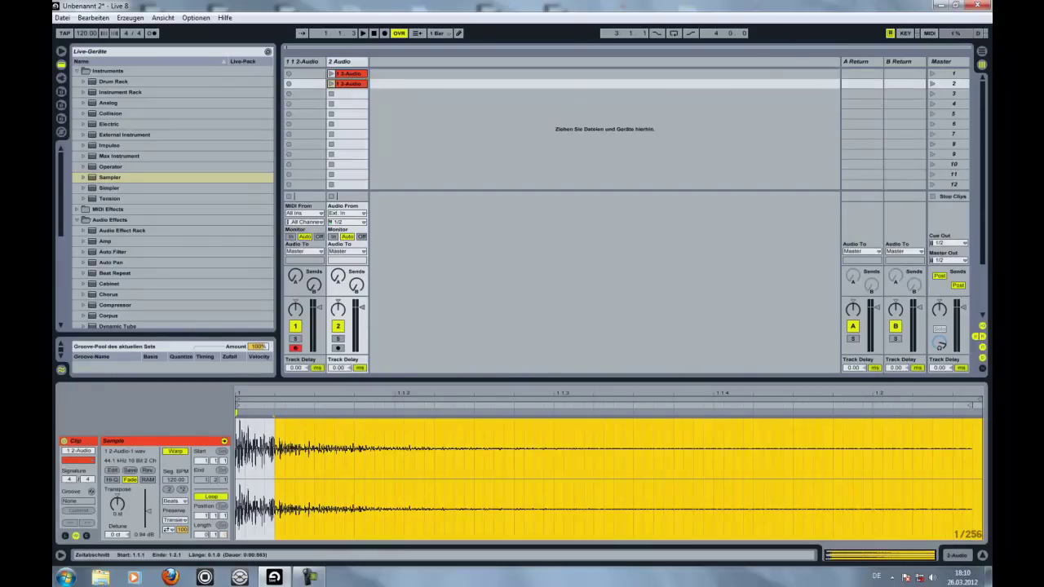
{"action": "right_click", "coordinate": [556, 440]}
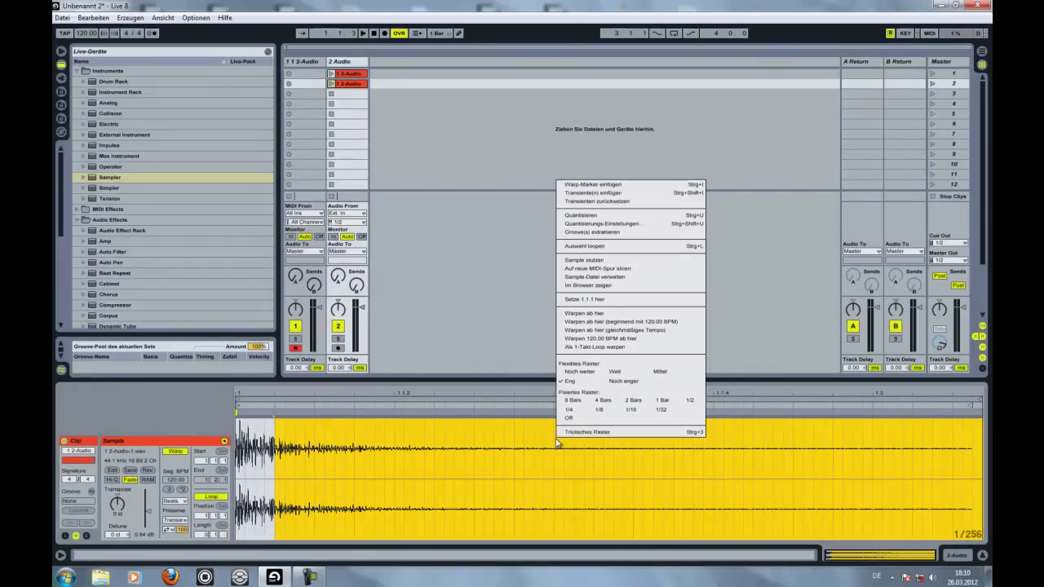
{"action": "left_click", "coordinate": [605, 246]}
{"action": "right_click", "coordinate": [463, 442]}
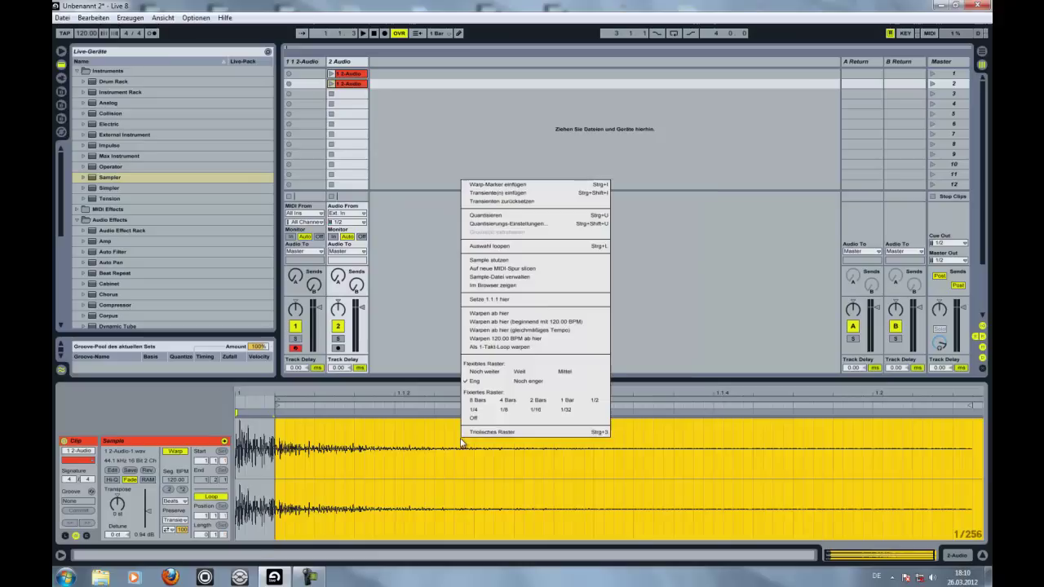
{"action": "left_click", "coordinate": [531, 279]}
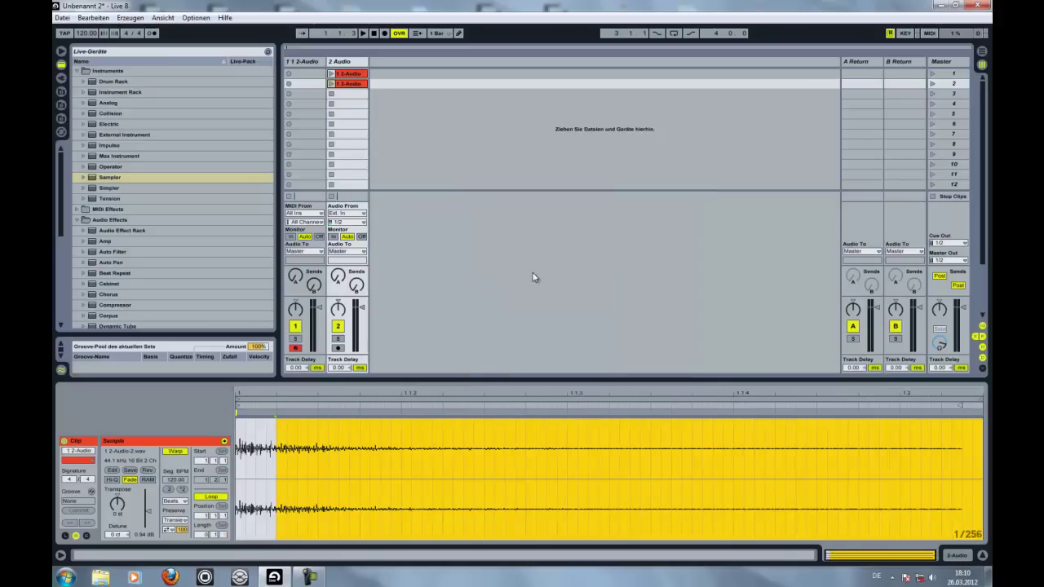
- Add the second-slot clip, cropped to its decay, to the Sampler's zone list as a third zone
{"action": "left_click", "coordinate": [305, 63]}
{"action": "double_click", "coordinate": [308, 64]}
{"action": "left_click_drag", "start_coordinate": [344, 82], "coordinate": [399, 355]}
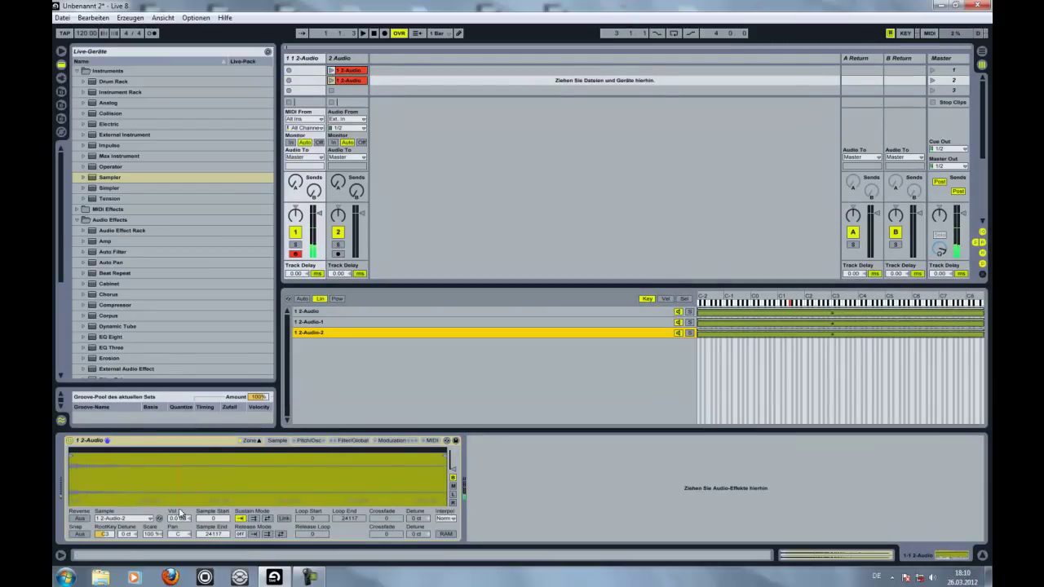
- Raise the third zone's sample volume to 14 dB and set its root key to F#2
{"action": "left_click_drag", "start_coordinate": [110, 535], "coordinate": [109, 532]}
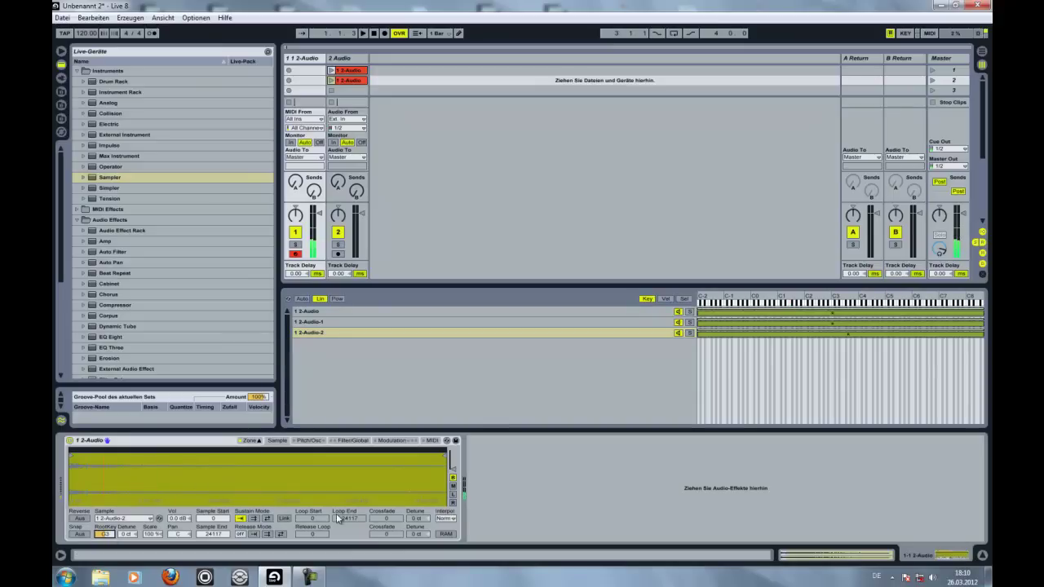
{"action": "left_click_drag", "start_coordinate": [179, 522], "coordinate": [179, 523]}
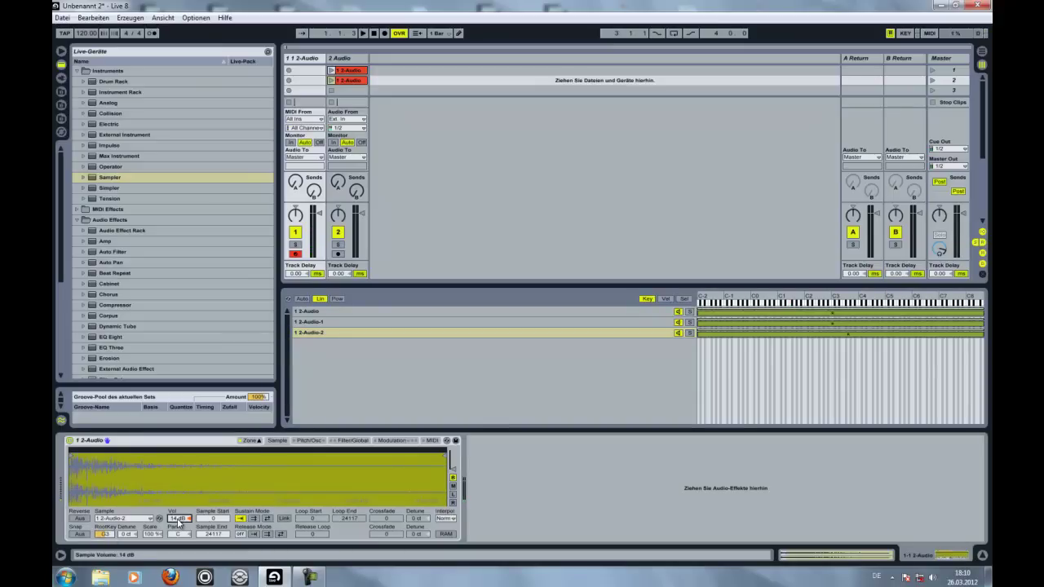
{"action": "left_click_drag", "start_coordinate": [104, 540], "coordinate": [104, 538]}
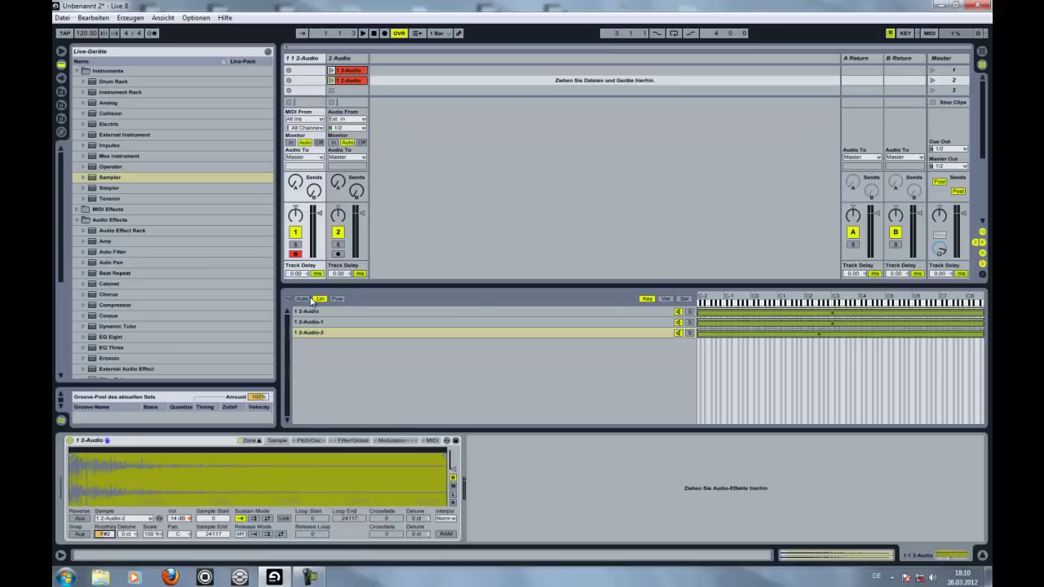
- Try narrowing the third zone's key range to start at C#2, and extend it back to C-2
{"action": "right_click", "coordinate": [310, 334]}
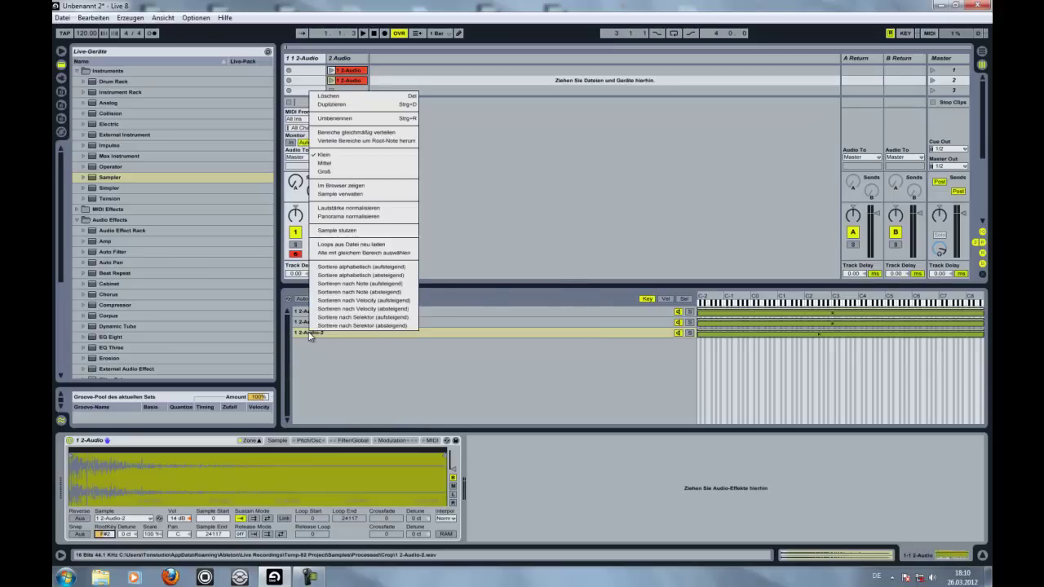
{"action": "left_click", "coordinate": [304, 359]}
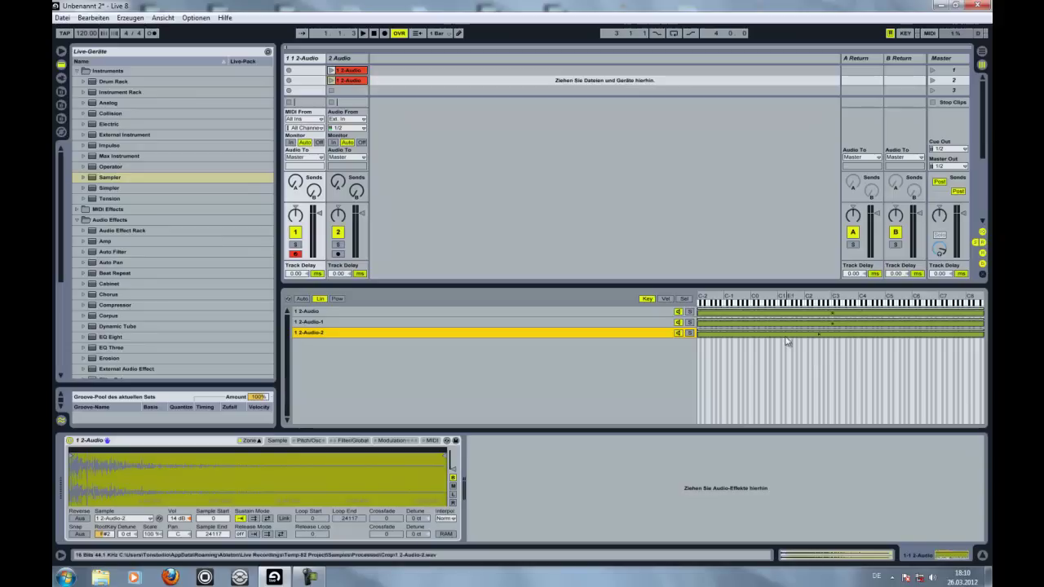
{"action": "mouse_move", "coordinate": [699, 334]}
{"action": "left_mouse_down"}
{"action": "mouse_move", "coordinate": [819, 341]}
{"action": "mouse_move", "coordinate": [808, 340]}
{"action": "left_mouse_up"}
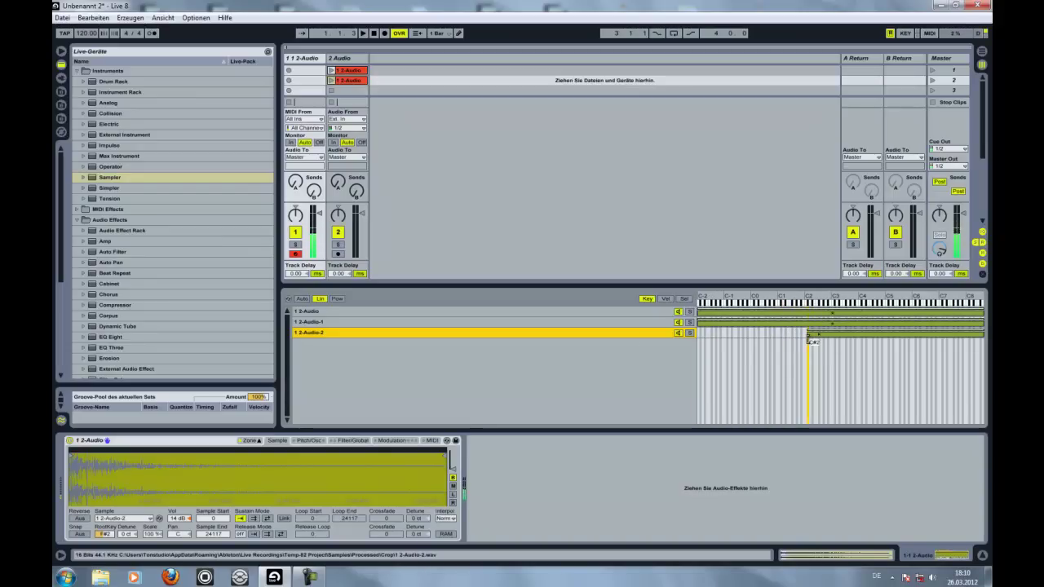
{"action": "left_click_drag", "start_coordinate": [808, 340], "coordinate": [647, 345]}
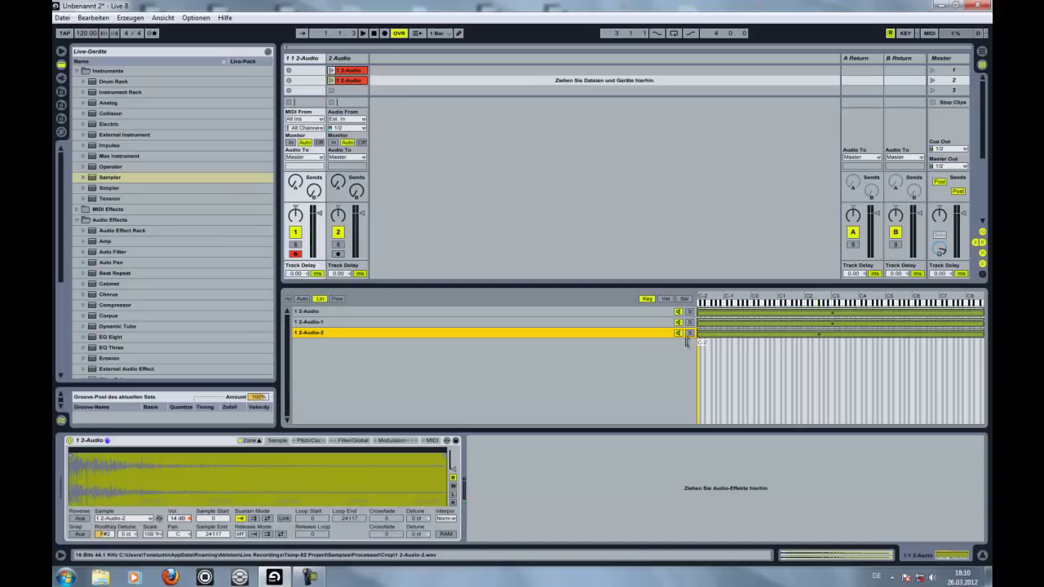
- Try out zone auto-selection and the linear and power fade modes, leaving auto-selection off and the fade linear
{"action": "left_click", "coordinate": [302, 299]}
{"action": "left_click", "coordinate": [341, 301]}
{"action": "left_click", "coordinate": [320, 302]}
{"action": "left_click", "coordinate": [332, 300]}
{"action": "left_click", "coordinate": [315, 302]}
{"action": "left_click", "coordinate": [302, 299]}
- Delete the second and third zones from the Sampler, keeping only the first, and close the zone editor
{"action": "key", "text": "Delete"}
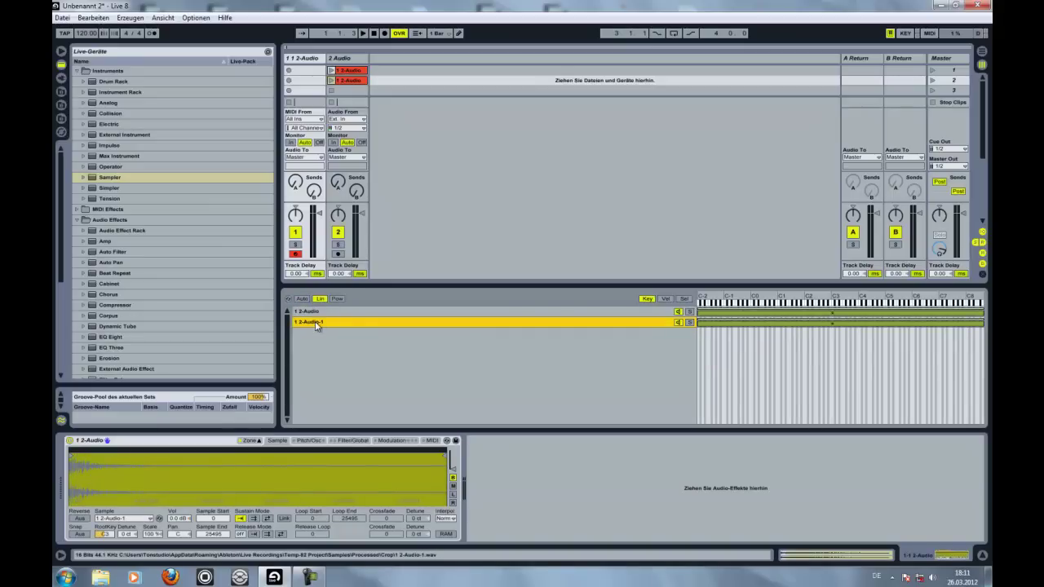
{"action": "key", "text": "Delete"}
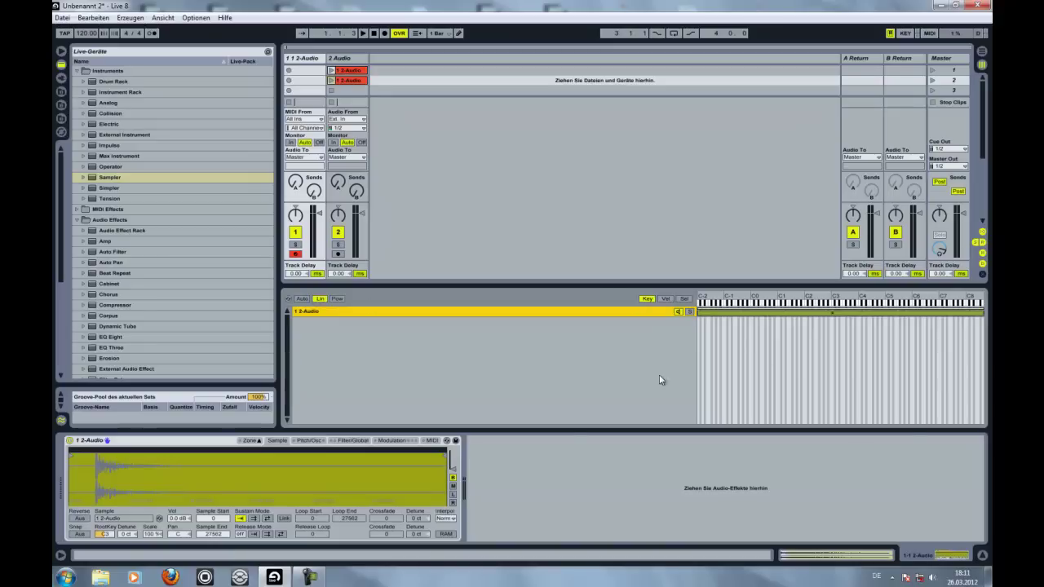
{"action": "left_click", "coordinate": [260, 441]}
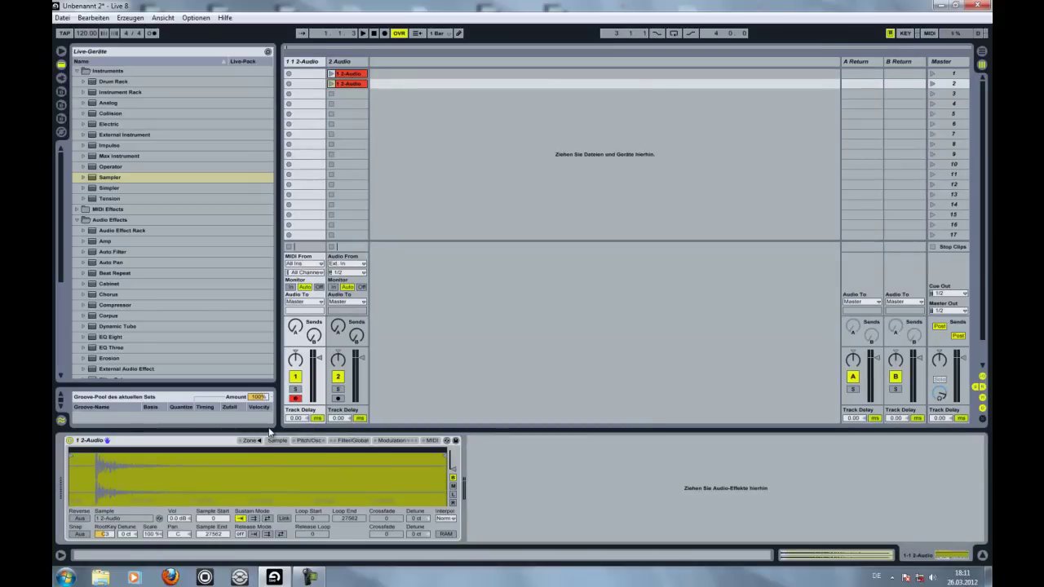
- Turn on Reverse and limit the sample range to start at 1878 and end at 8207, with Snap left off
{"action": "left_click", "coordinate": [75, 520]}
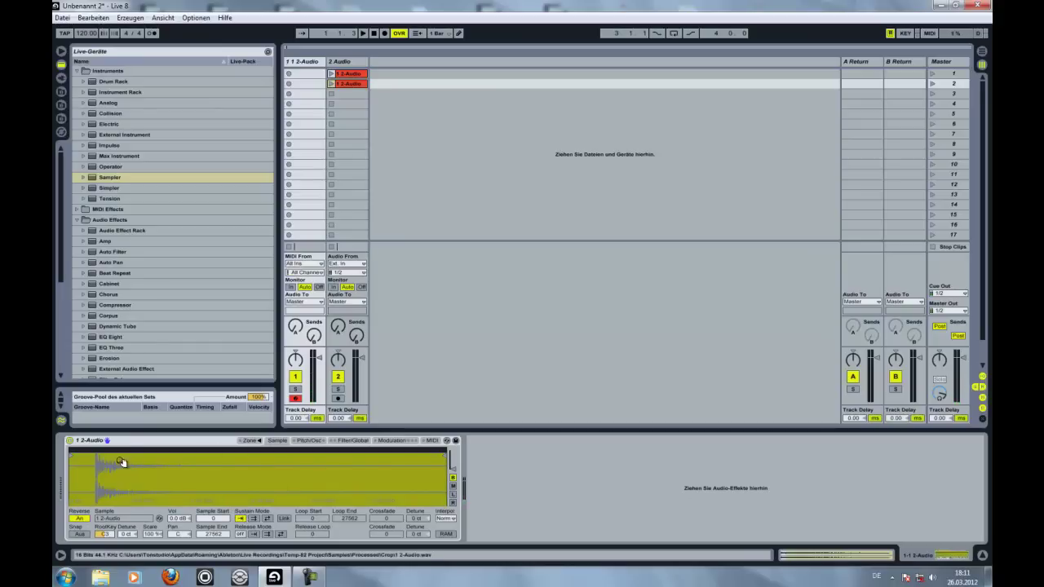
{"action": "left_click_drag", "start_coordinate": [79, 462], "coordinate": [99, 454]}
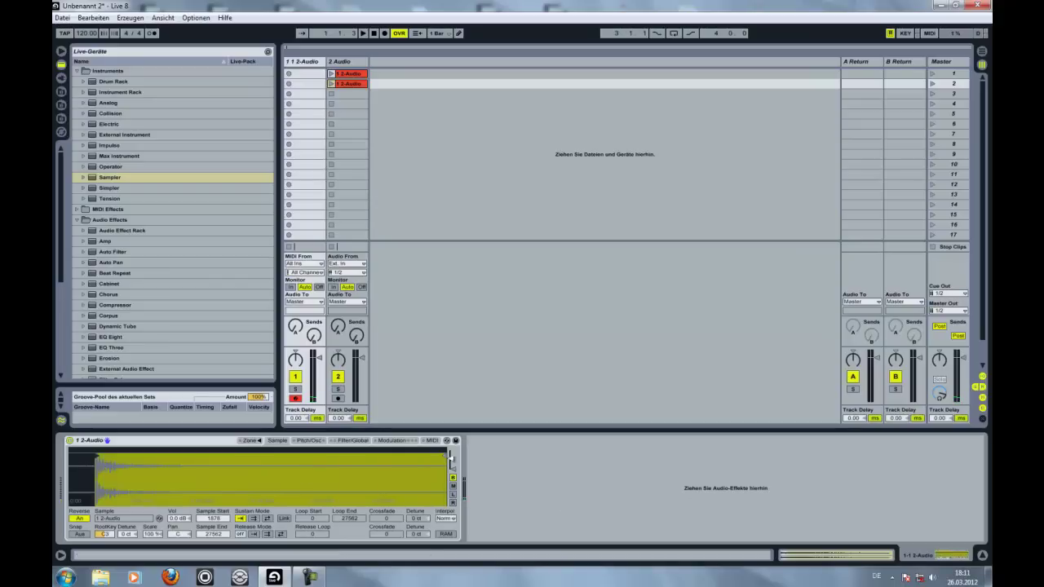
{"action": "mouse_move", "coordinate": [448, 458]}
{"action": "left_mouse_down"}
{"action": "mouse_move", "coordinate": [100, 457]}
{"action": "mouse_move", "coordinate": [179, 455]}
{"action": "left_mouse_up"}
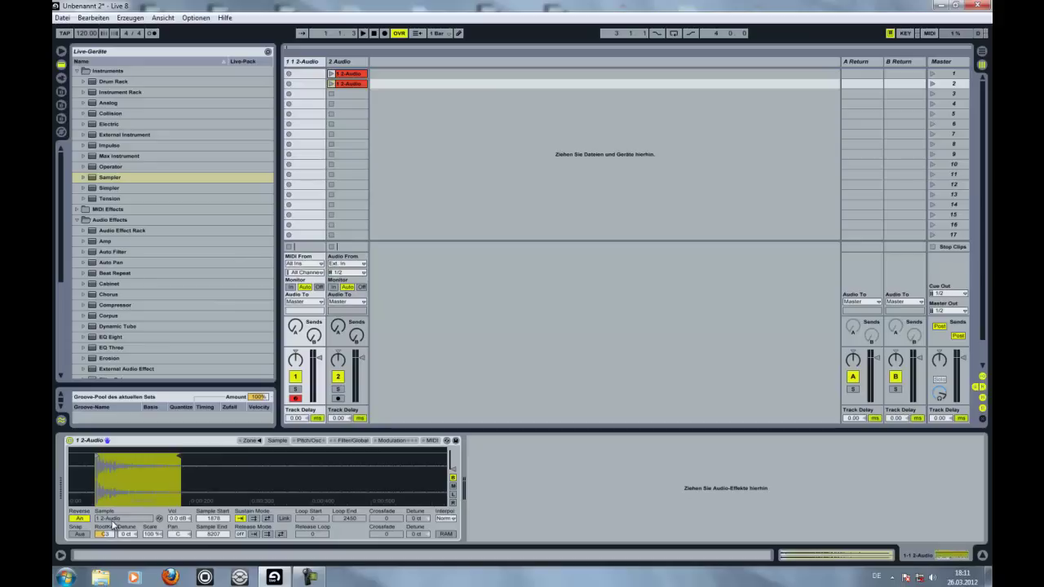
{"action": "left_click", "coordinate": [80, 534]}
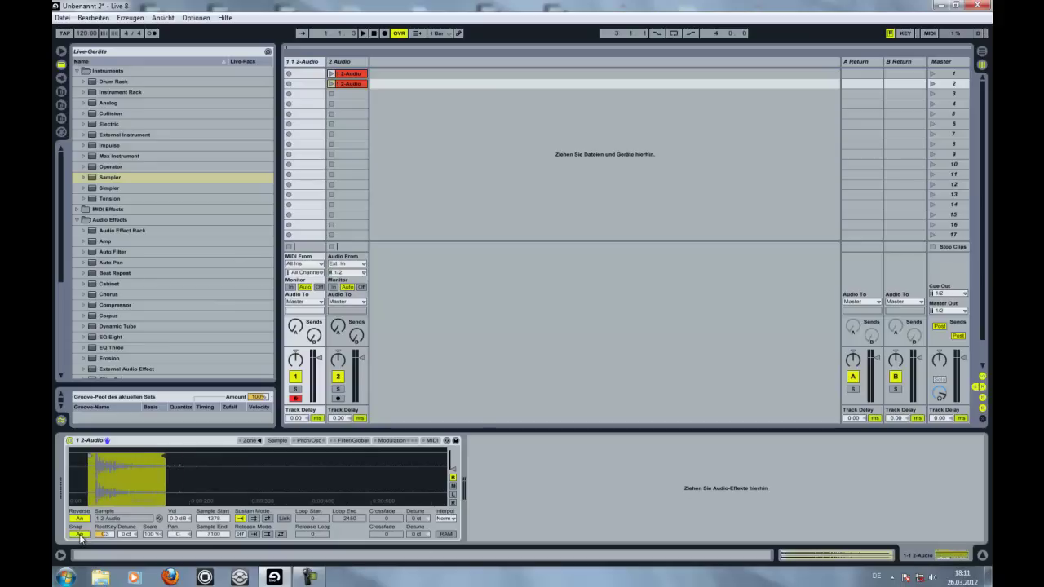
{"action": "left_click", "coordinate": [79, 535]}
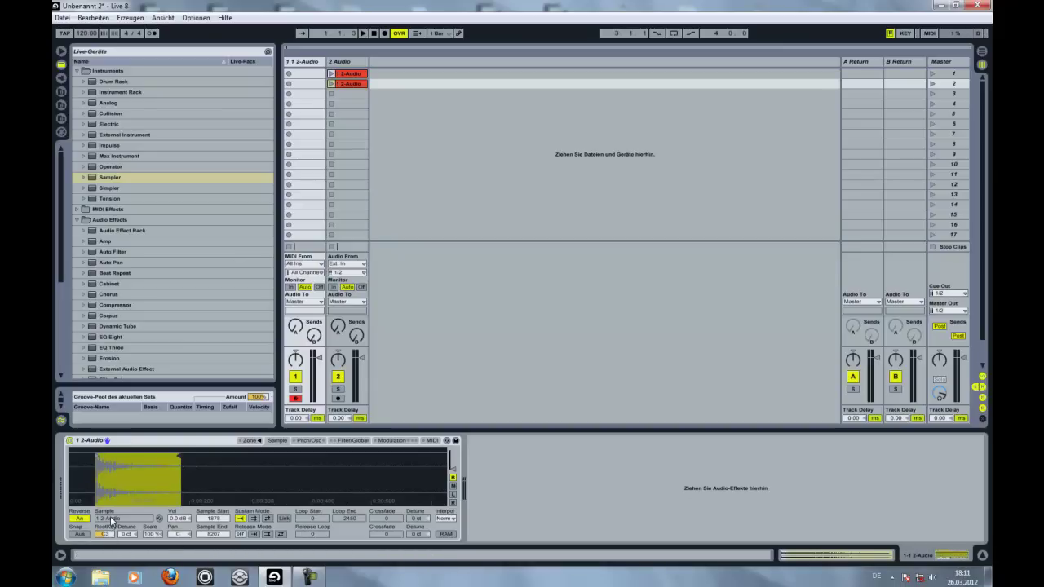
- Try different root keys and detune amounts on the sample, returning to root key C3 and 0 ct
{"action": "left_click_drag", "start_coordinate": [105, 533], "coordinate": [106, 536]}
{"action": "left_click_drag", "start_coordinate": [105, 539], "coordinate": [106, 540]}
{"action": "left_click_drag", "start_coordinate": [106, 540], "coordinate": [106, 540]}
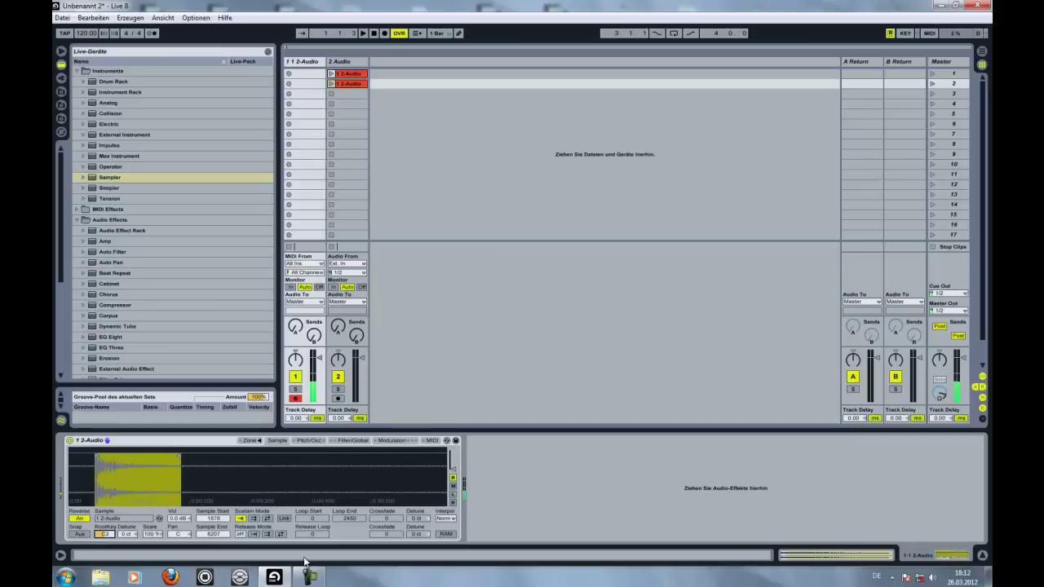
{"action": "left_click_drag", "start_coordinate": [124, 535], "coordinate": [123, 537]}
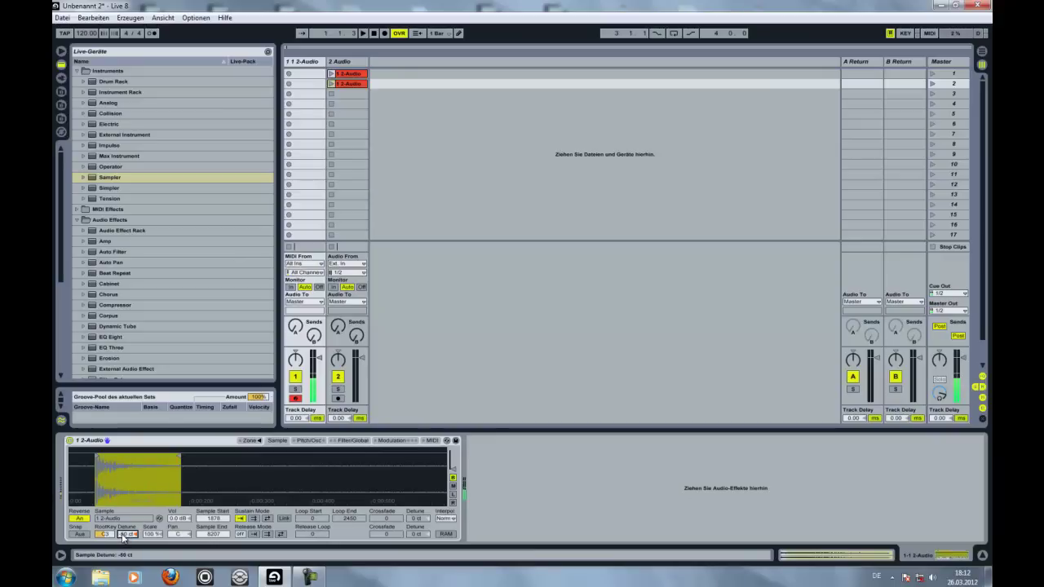
{"action": "left_click", "coordinate": [135, 535]}
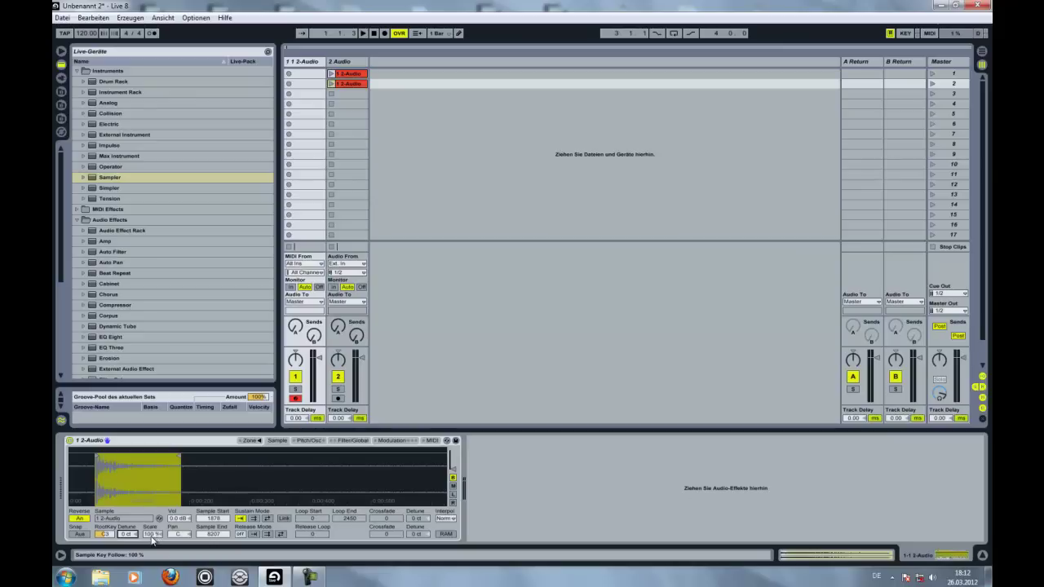
- Try out the sample's key scaling and panning, returning them to 100 % and centre
{"action": "left_click", "coordinate": [151, 534]}
{"action": "left_click_drag", "start_coordinate": [151, 533], "coordinate": [151, 506]}
{"action": "left_click_drag", "start_coordinate": [152, 534], "coordinate": [152, 534]}
{"action": "left_click_drag", "start_coordinate": [181, 536], "coordinate": [187, 531]}
- Play test notes with the sample's Sustain Mode set to no loop
{"action": "left_click", "coordinate": [241, 518]}
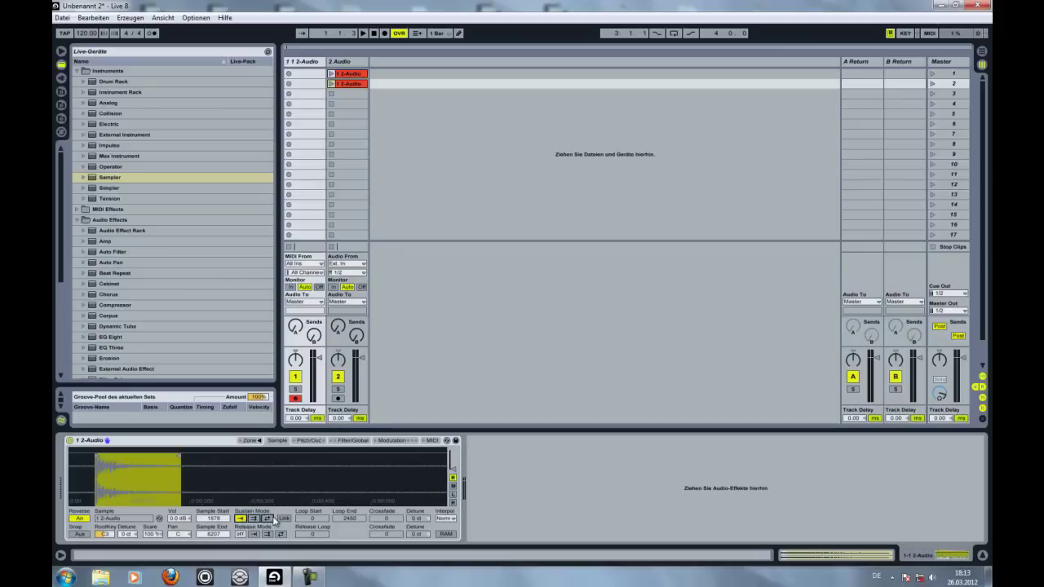
{"action": "key", "text": "a"}
{"action": "key", "text": "a"}
- Set Sustain Mode to forward loop, play a test note, and place the loop from 1960 to 5390
{"action": "left_click", "coordinate": [253, 519]}
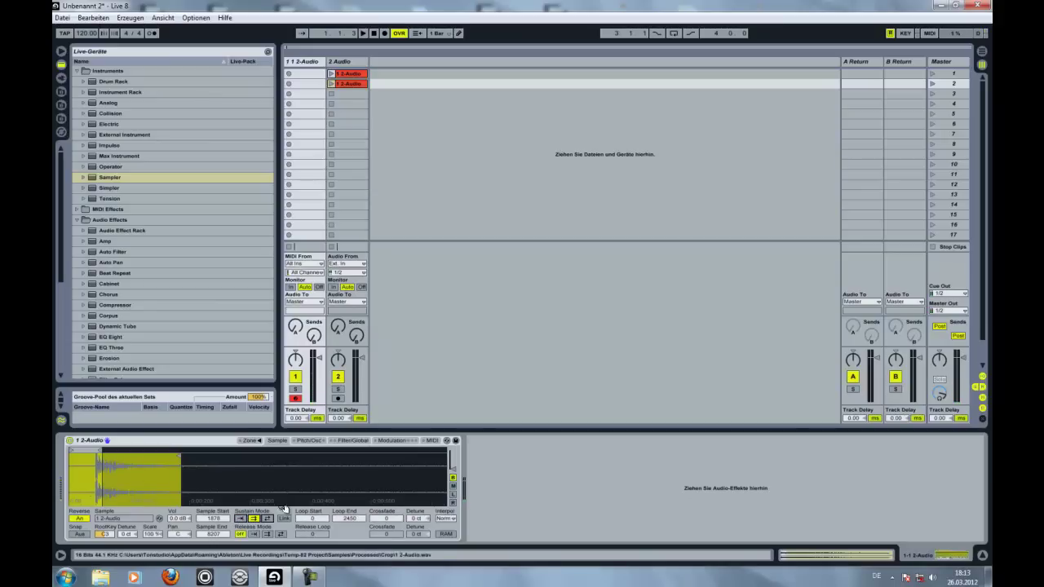
{"action": "key", "text": "a"}
{"action": "left_click_drag", "start_coordinate": [86, 450], "coordinate": [111, 449]}
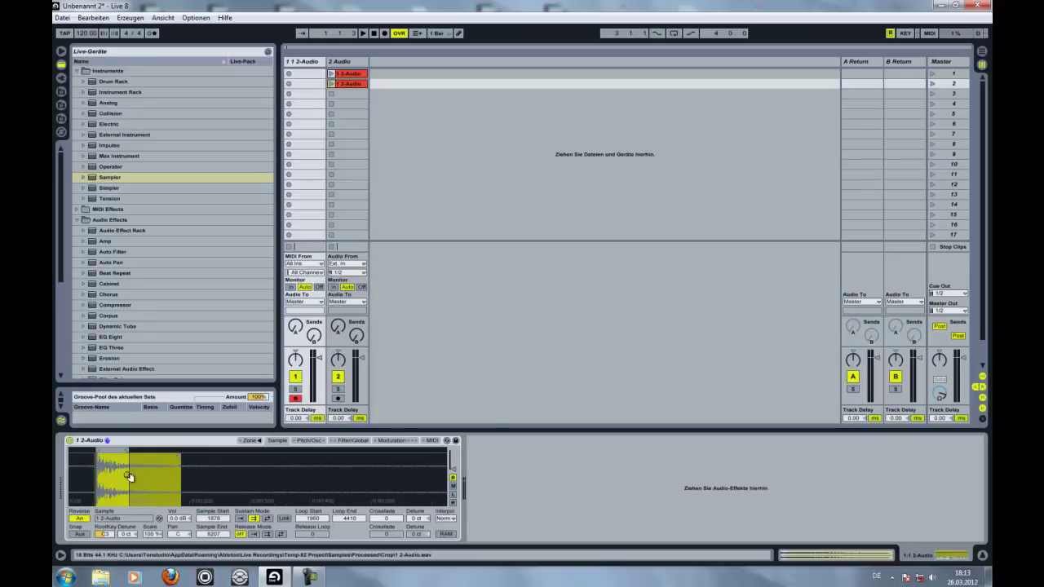
{"action": "mouse_move", "coordinate": [129, 450]}
{"action": "left_mouse_down"}
{"action": "mouse_move", "coordinate": [96, 453]}
{"action": "mouse_move", "coordinate": [144, 458]}
{"action": "left_mouse_up"}
- Switch Sustain Mode to back-and-forth looping and extend the loop end to 8207
{"action": "left_click", "coordinate": [267, 518]}
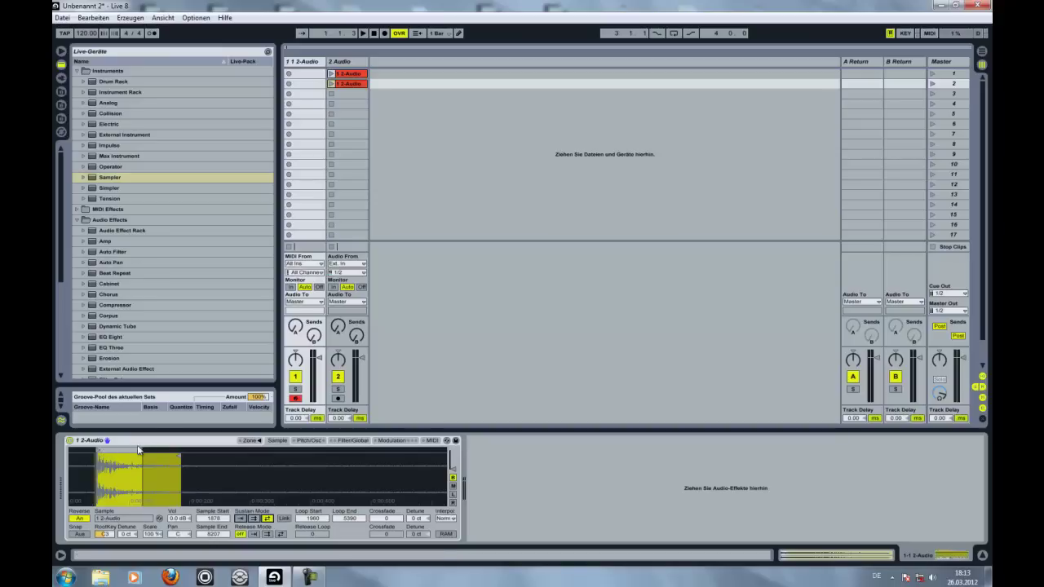
{"action": "left_click_drag", "start_coordinate": [140, 447], "coordinate": [152, 449]}
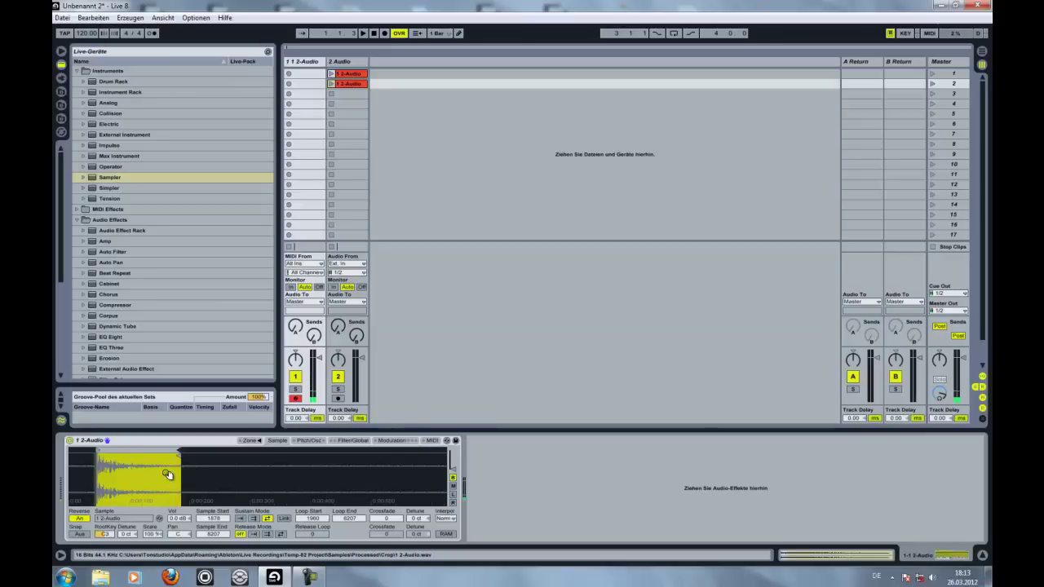
- Shorten the sustain loop to run from 1953 to 2058 and move the sample end to 2064
{"action": "mouse_move", "coordinate": [178, 451]}
{"action": "left_mouse_down"}
{"action": "mouse_move", "coordinate": [97, 448]}
{"action": "mouse_move", "coordinate": [106, 478]}
{"action": "left_mouse_up"}
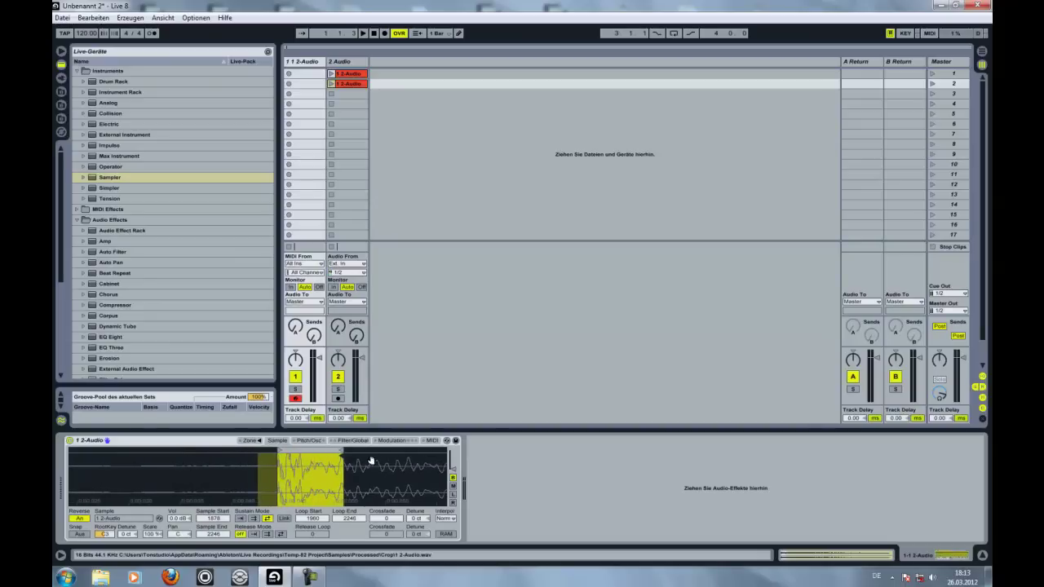
{"action": "left_click_drag", "start_coordinate": [341, 448], "coordinate": [261, 449]}
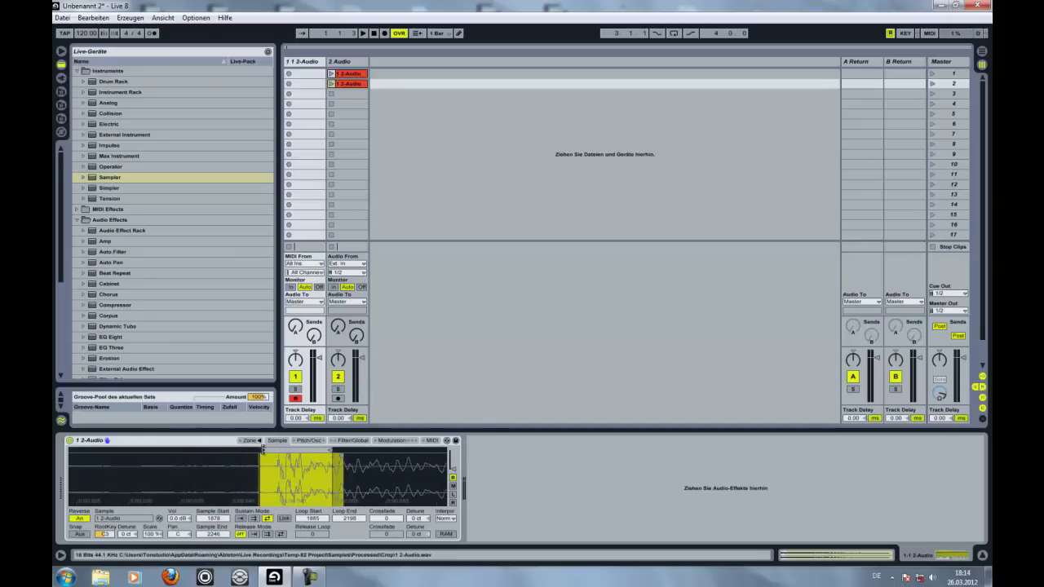
{"action": "left_click_drag", "start_coordinate": [330, 452], "coordinate": [278, 447]}
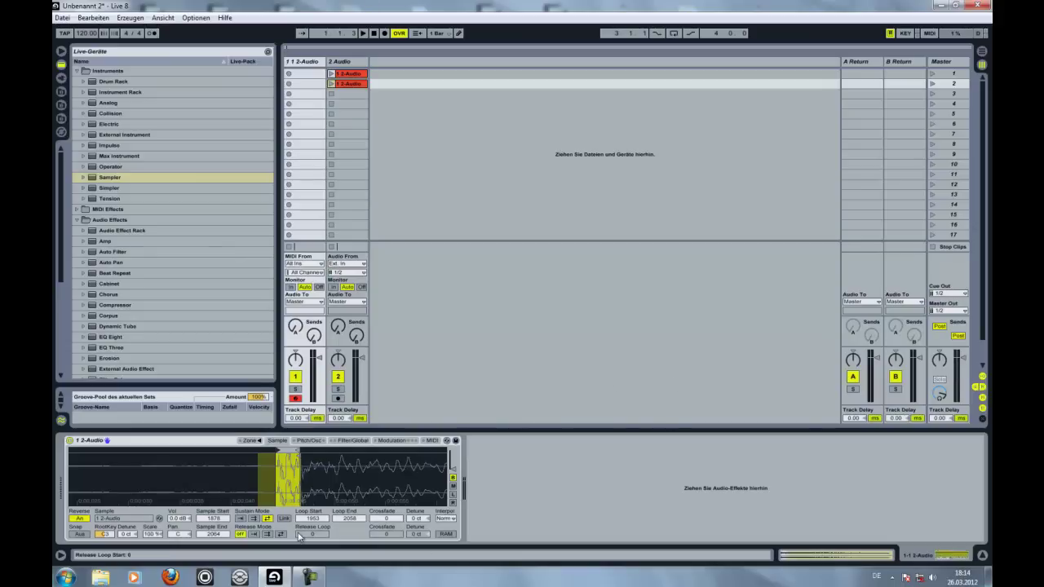
- Try the back-and-forth, forward loop and no-loop Release Modes, and switch the release off again
{"action": "left_click_drag", "start_coordinate": [291, 482], "coordinate": [294, 474]}
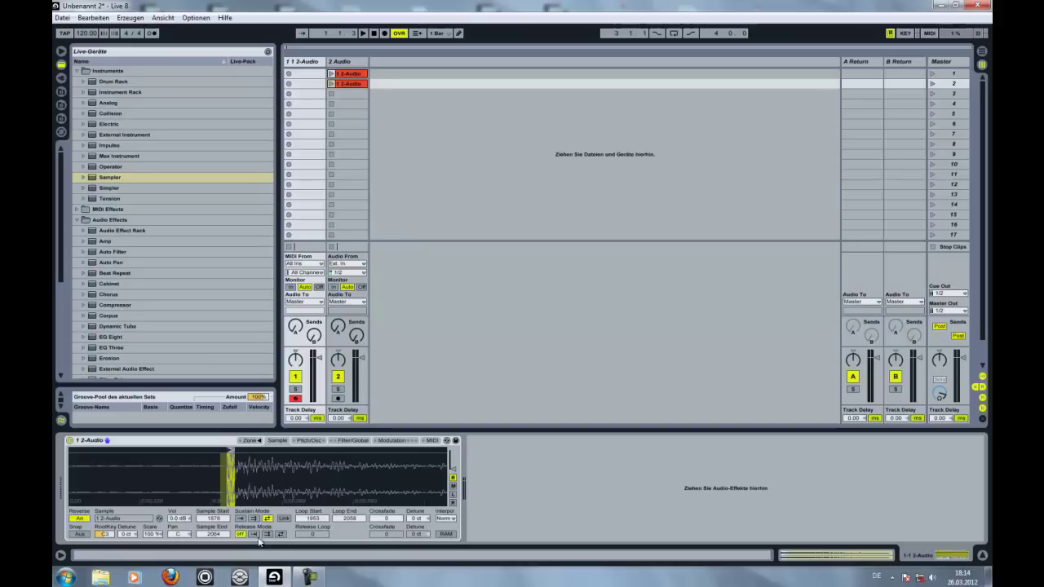
{"action": "left_click", "coordinate": [279, 535]}
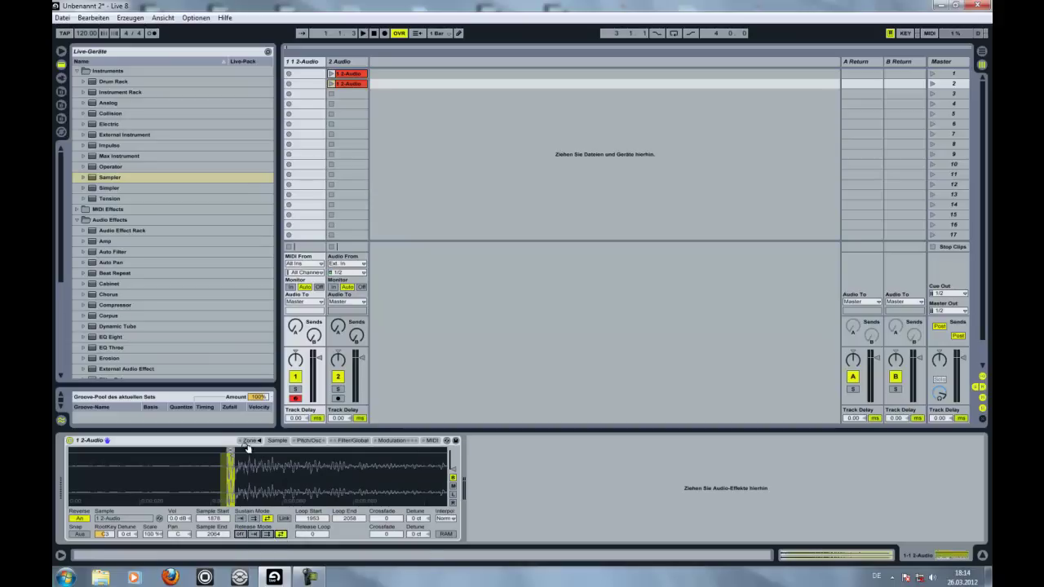
{"action": "left_click", "coordinate": [265, 536]}
{"action": "mouse_move", "coordinate": [263, 457]}
{"action": "left_mouse_down"}
{"action": "mouse_move", "coordinate": [274, 460]}
{"action": "mouse_move", "coordinate": [261, 458]}
{"action": "left_mouse_up"}
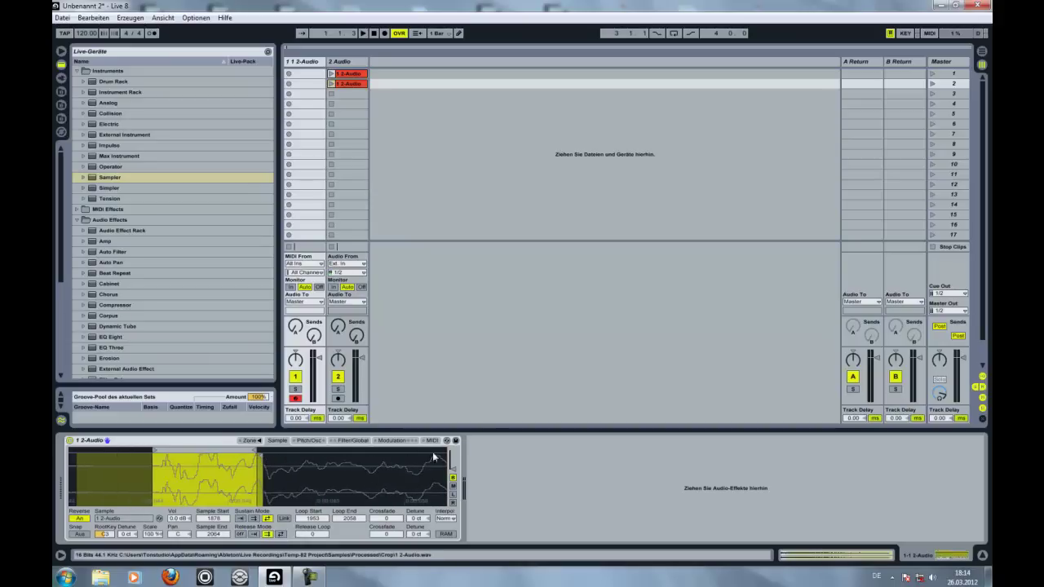
{"action": "left_click", "coordinate": [254, 534]}
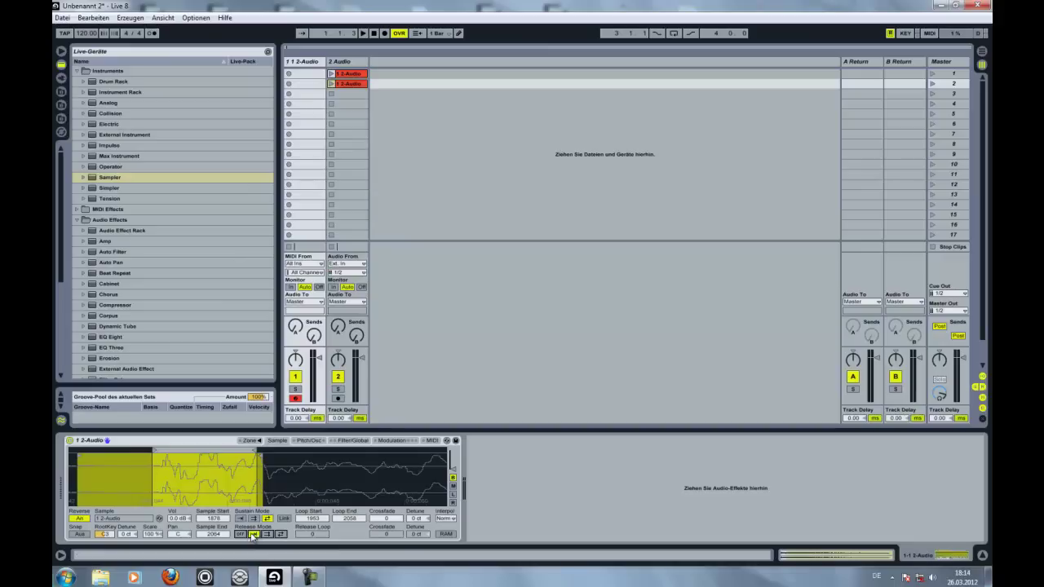
{"action": "left_click", "coordinate": [241, 535]}
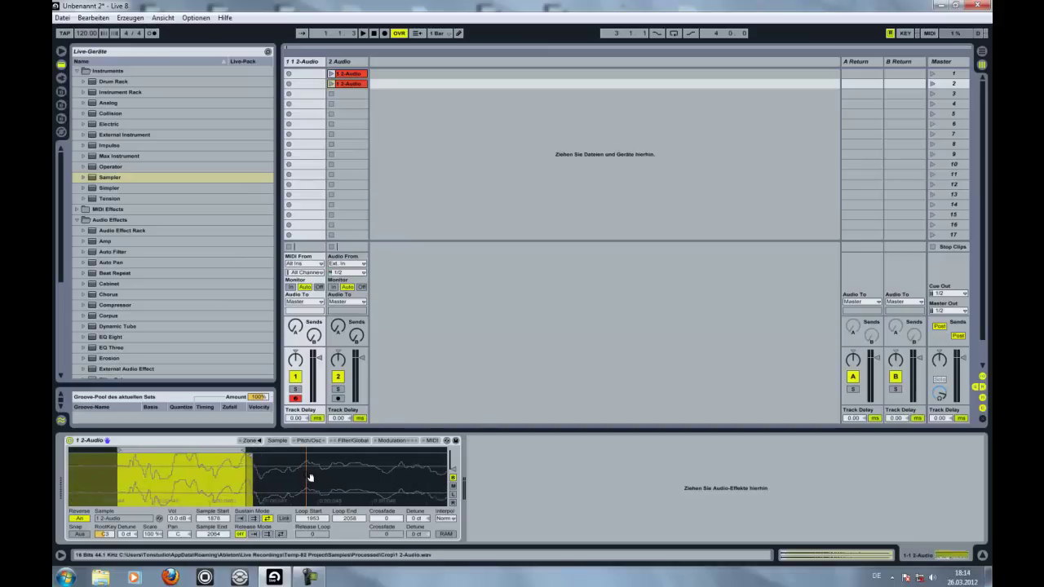
- Set Release Mode to forward loop and move the sample end to 2288, past the sustain loop
{"action": "left_click", "coordinate": [266, 534]}
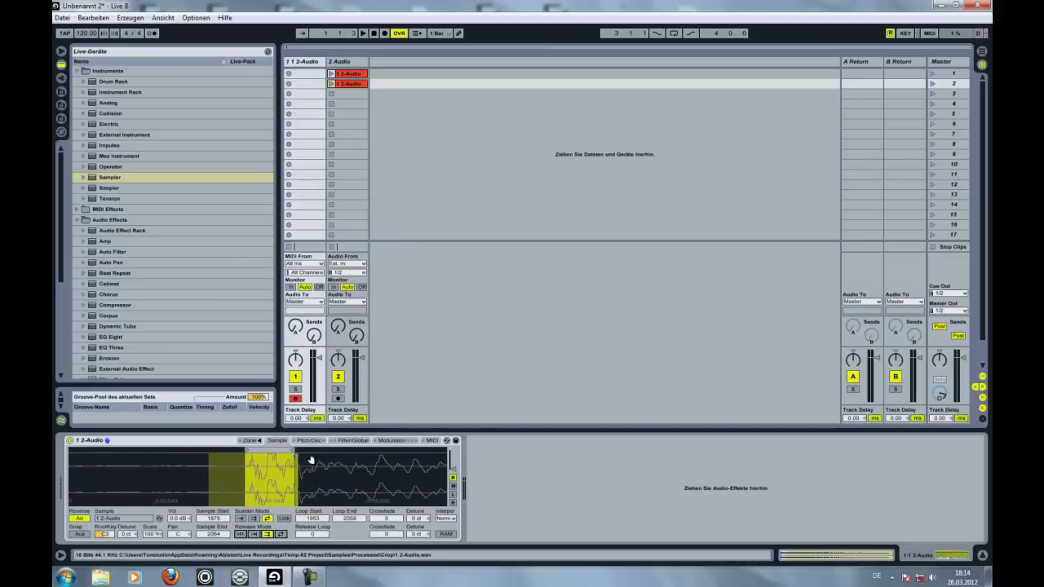
{"action": "left_click_drag", "start_coordinate": [296, 459], "coordinate": [344, 458]}
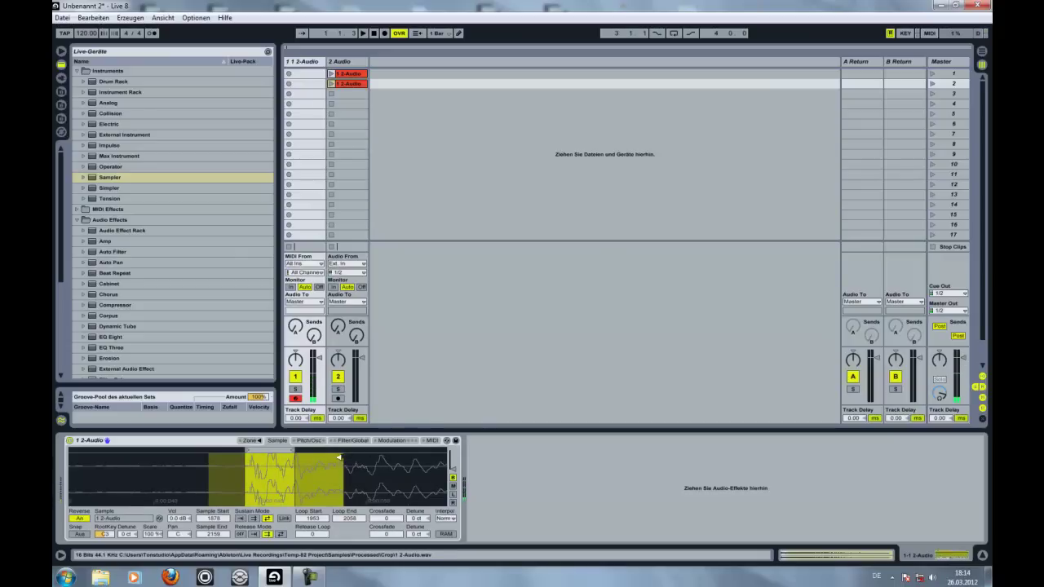
{"action": "left_click_drag", "start_coordinate": [341, 458], "coordinate": [406, 458]}
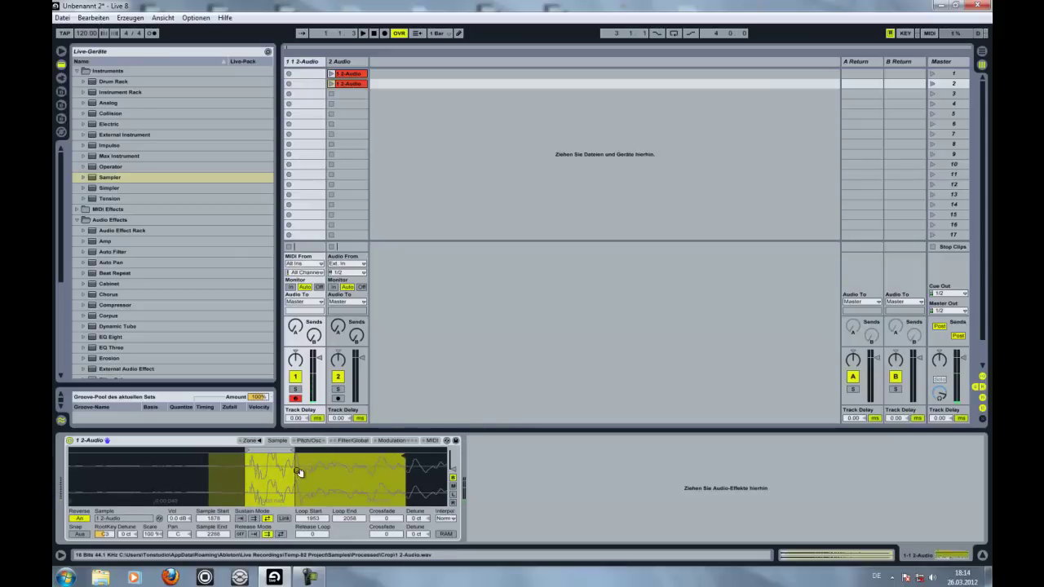
- Try a longer volume envelope release together with back-and-forth looping as the Release Mode
{"action": "left_click", "coordinate": [356, 441]}
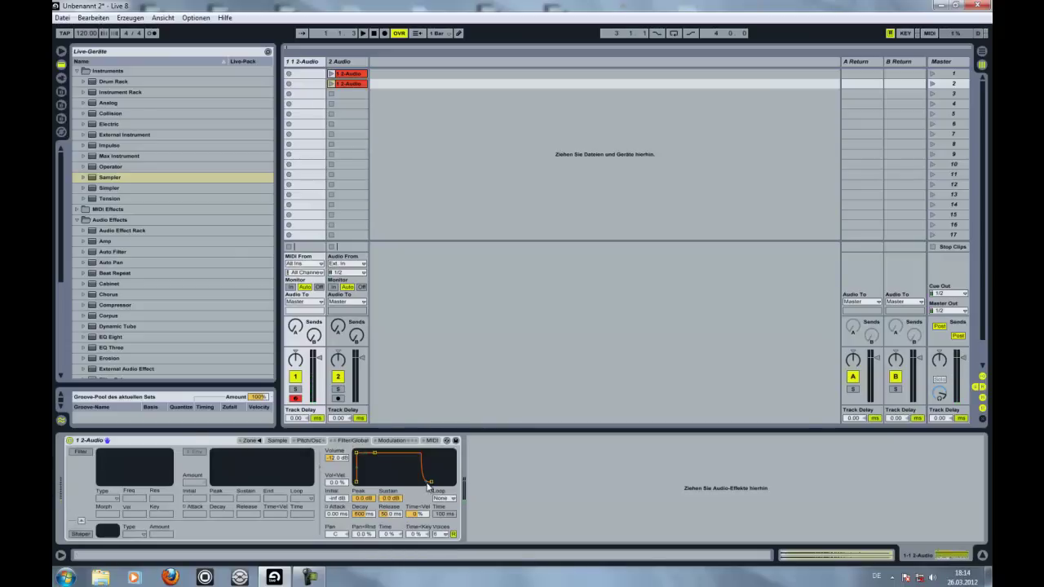
{"action": "left_click", "coordinate": [281, 441]}
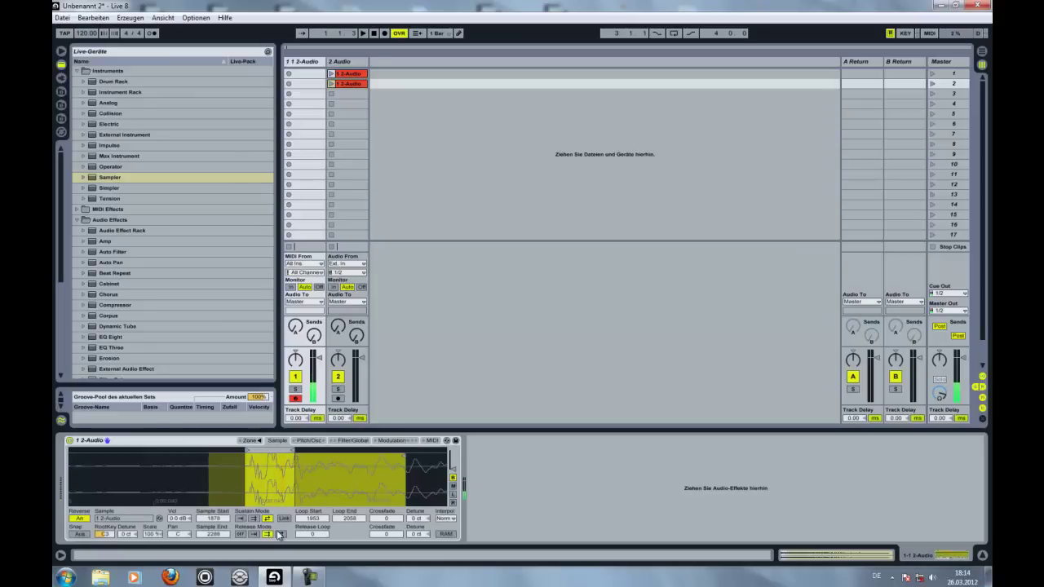
{"action": "left_click", "coordinate": [280, 534]}
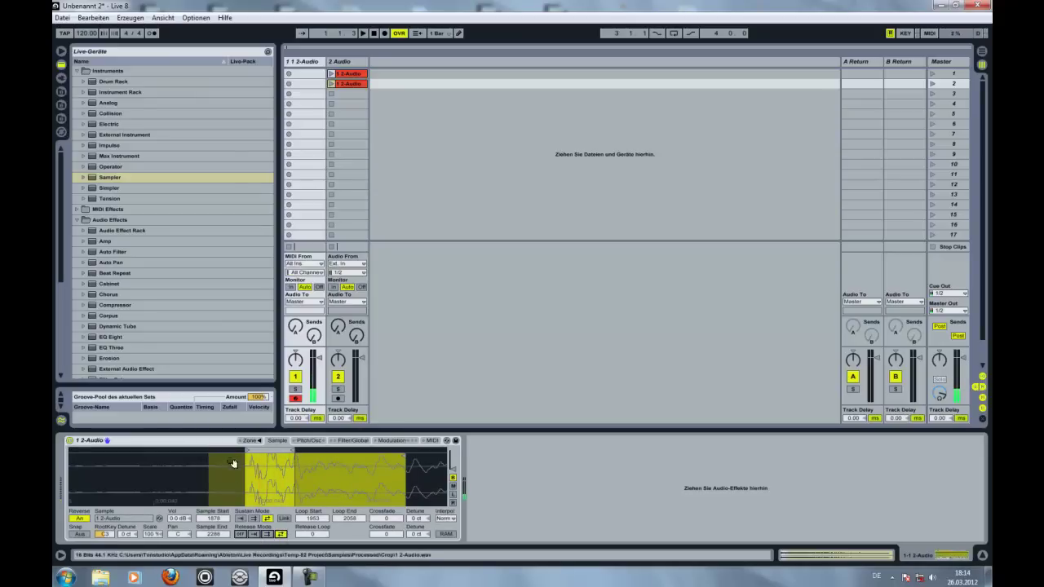
- Shift the sustain loop to run from 1965 to 2070, switch the release off and compare forward with back-and-forth Sustain Mode
{"action": "mouse_move", "coordinate": [278, 449]}
{"action": "left_mouse_down"}
{"action": "mouse_move", "coordinate": [298, 451]}
{"action": "mouse_move", "coordinate": [283, 451]}
{"action": "left_mouse_up"}
{"action": "left_click", "coordinate": [240, 534]}
{"action": "left_click", "coordinate": [254, 518]}
{"action": "left_click", "coordinate": [267, 519]}
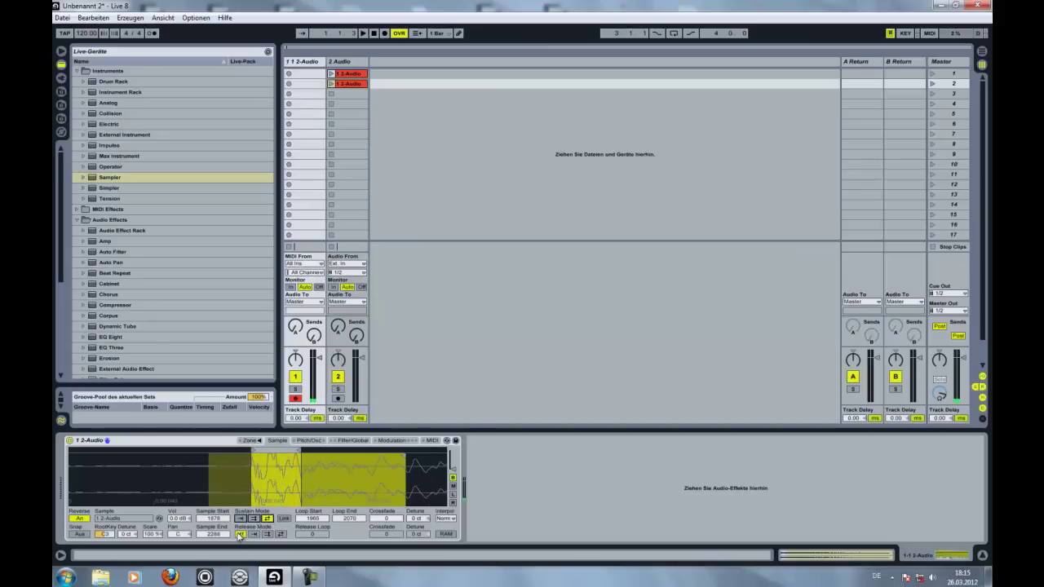
- Try the sample with no sustain loop, combined with Release Mode off and with forward-loop release
{"action": "left_click", "coordinate": [241, 519]}
{"action": "key", "text": "a"}
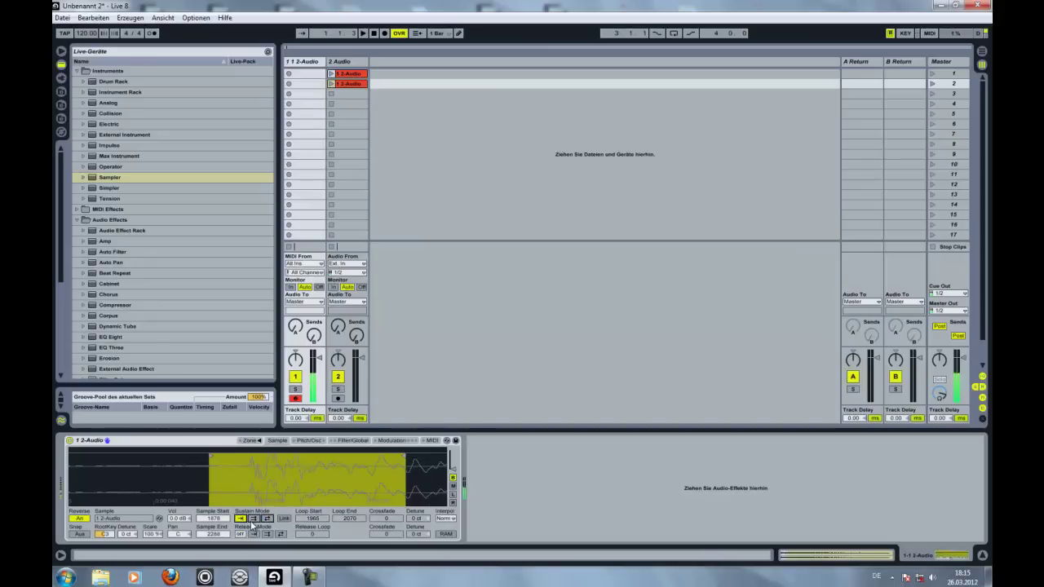
{"action": "key", "text": "a"}
{"action": "left_click", "coordinate": [241, 536]}
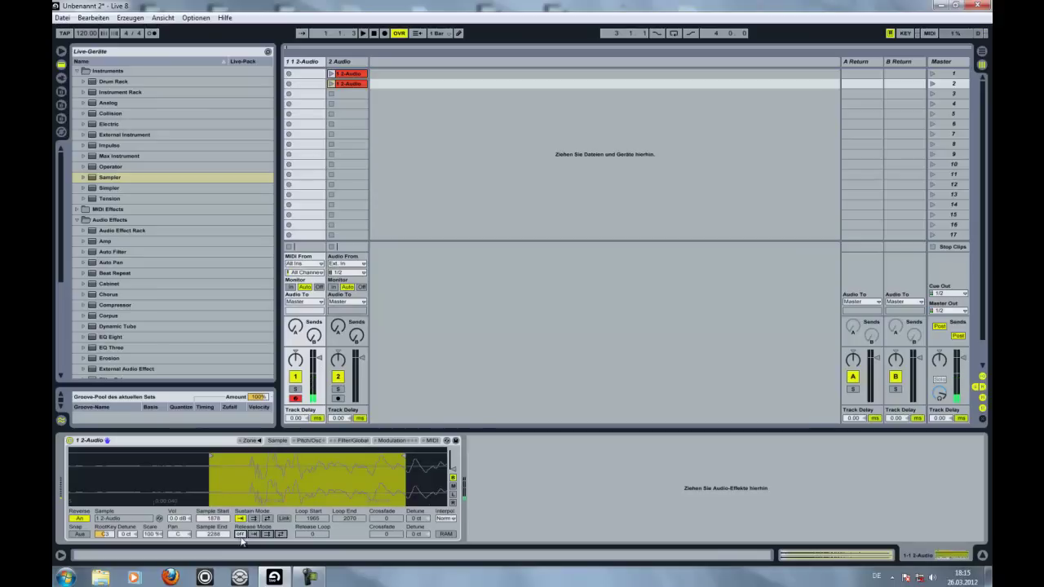
{"action": "left_click", "coordinate": [267, 535]}
{"action": "key", "text": "a"}
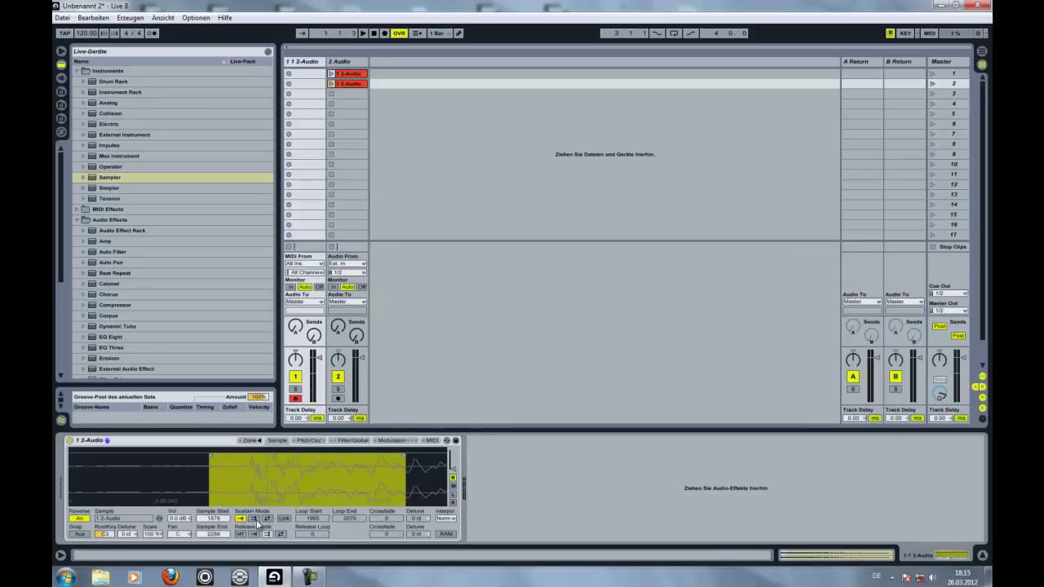
- Set Sustain Mode to forward looping, move the loop end to 2251 and turn Release Mode off
{"action": "left_click", "coordinate": [254, 519]}
{"action": "key", "text": "a"}
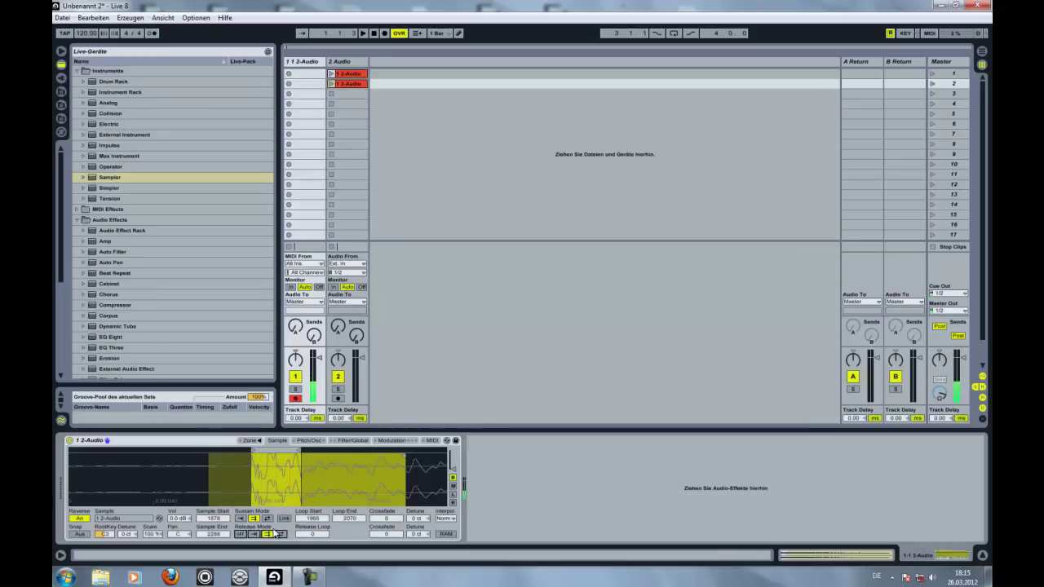
{"action": "mouse_move", "coordinate": [299, 450]}
{"action": "left_mouse_down"}
{"action": "mouse_move", "coordinate": [385, 462]}
{"action": "mouse_move", "coordinate": [376, 451]}
{"action": "mouse_move", "coordinate": [386, 444]}
{"action": "left_mouse_up"}
{"action": "left_click", "coordinate": [240, 535]}
- Shorten the volume envelope's release to 1.00 ms and return to the sample settings
{"action": "left_click", "coordinate": [344, 441]}
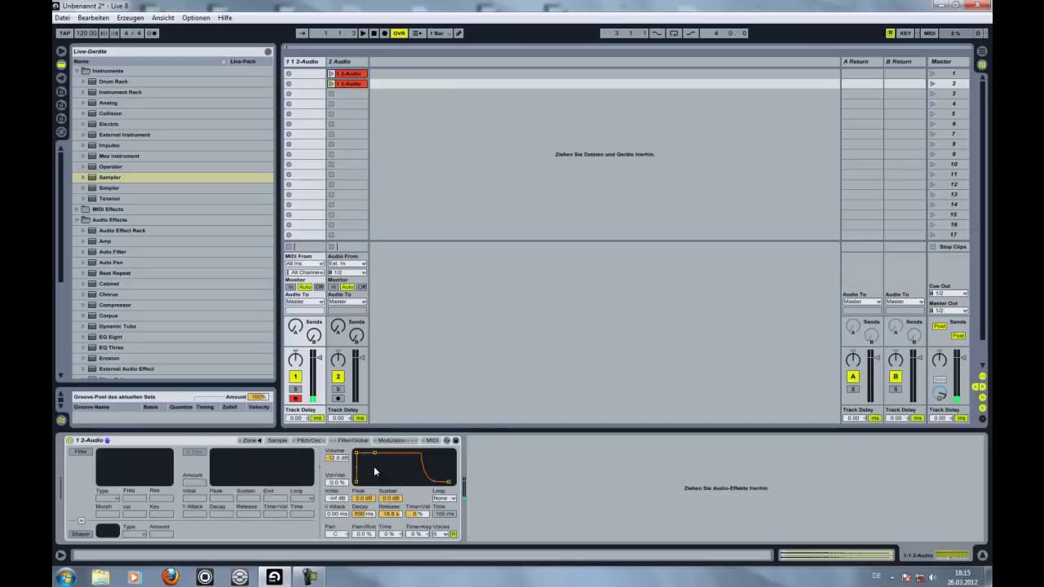
{"action": "left_click_drag", "start_coordinate": [446, 482], "coordinate": [421, 486]}
{"action": "left_click", "coordinate": [280, 441]}
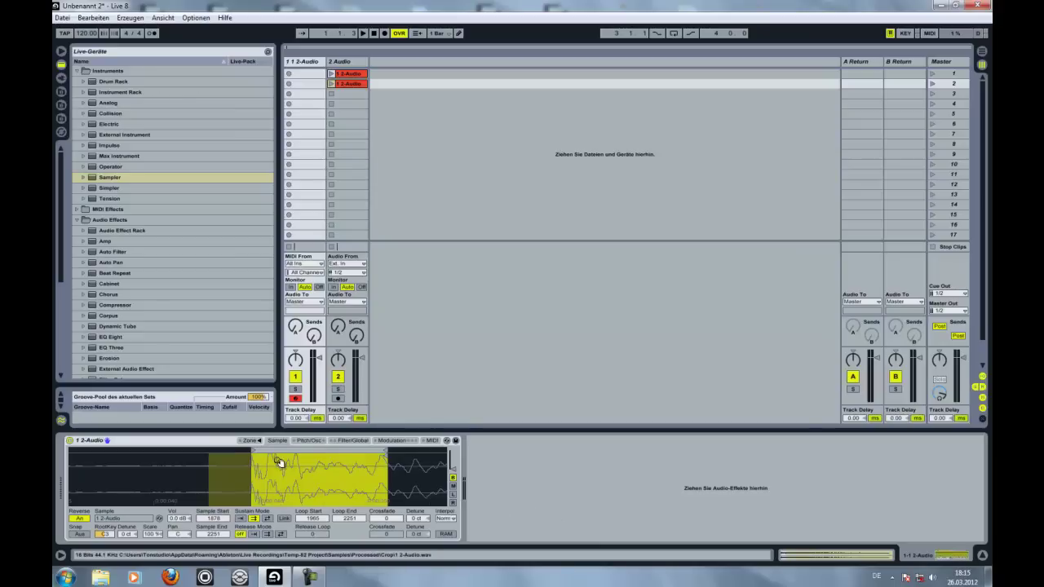
- Audition the sound and narrow the sustain loop to run from 1962 to 2109
{"action": "key", "text": "a"}
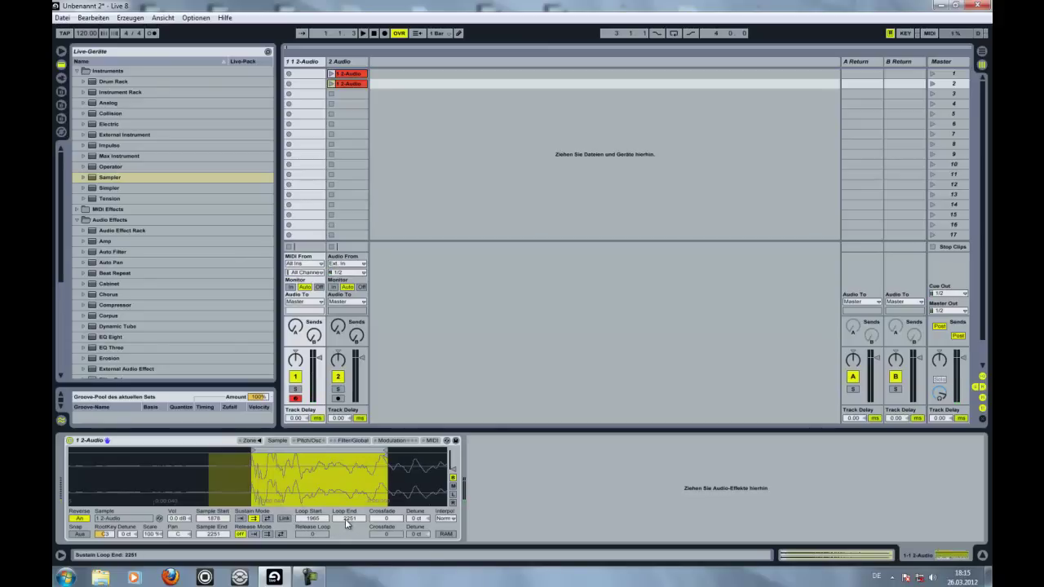
{"action": "mouse_move", "coordinate": [346, 523]}
{"action": "left_mouse_down"}
{"action": "mouse_move", "coordinate": [346, 554]}
{"action": "mouse_move", "coordinate": [348, 518]}
{"action": "left_mouse_up"}
{"action": "left_click_drag", "start_coordinate": [336, 452], "coordinate": [284, 453]}
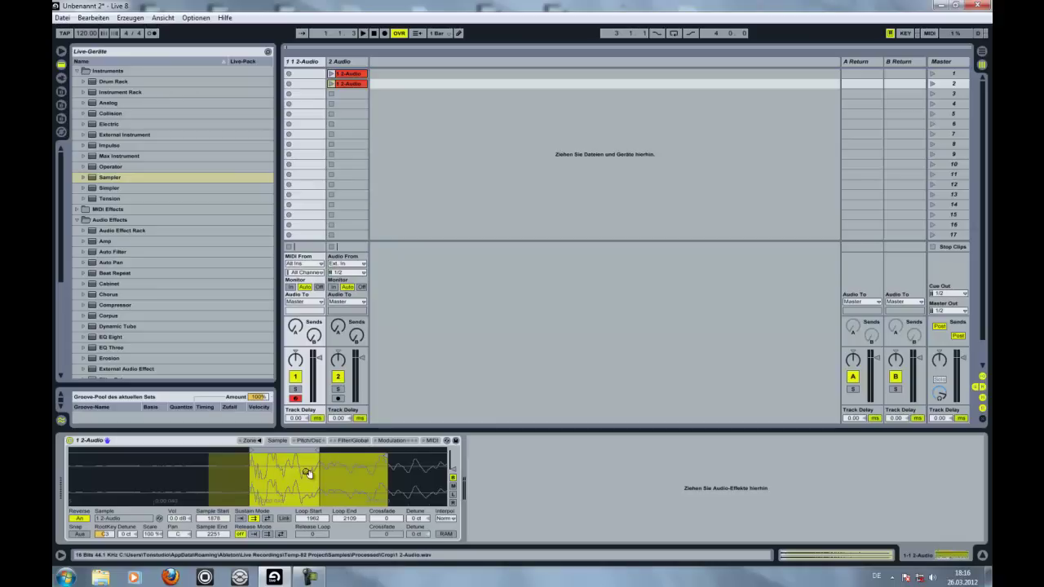
- Enable the modulation oscillator and shape its envelope with an attack of about 145 ms and a 0.0 dB peak
{"action": "left_click", "coordinate": [309, 440]}
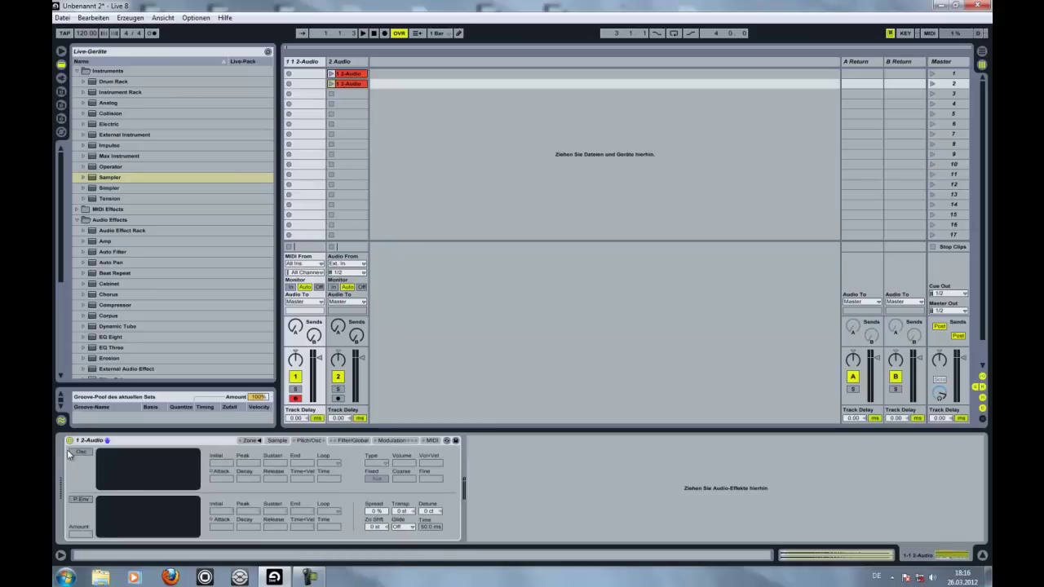
{"action": "left_click", "coordinate": [88, 453]}
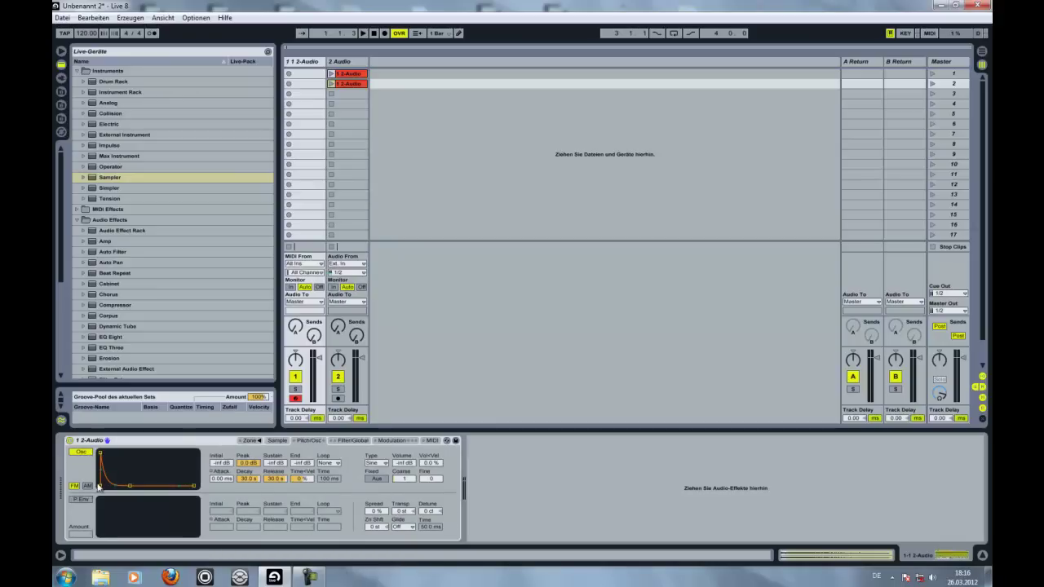
{"action": "left_click_drag", "start_coordinate": [104, 459], "coordinate": [174, 456]}
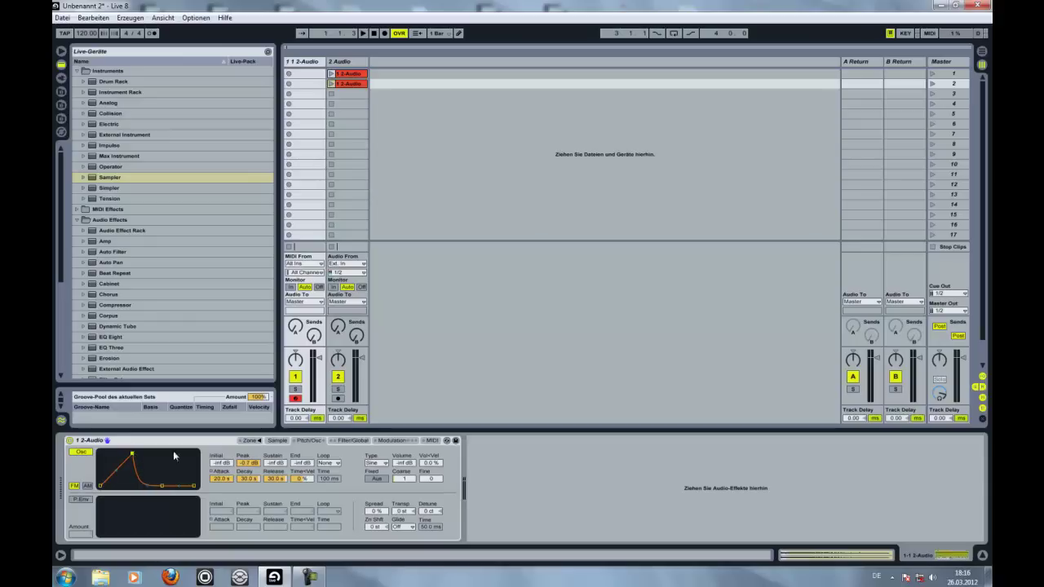
{"action": "left_click", "coordinate": [430, 463]}
{"action": "left_click_drag", "start_coordinate": [133, 453], "coordinate": [119, 452]}
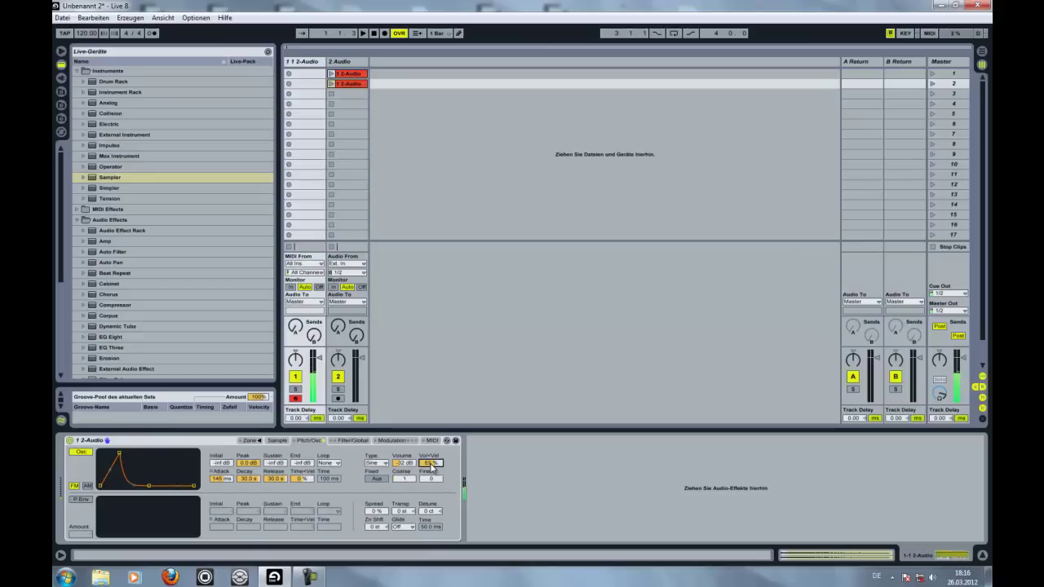
- Set the FM oscillator's volume to -10 dB, its velocity sensitivity to 100 % and Coarse to 48
{"action": "left_click_drag", "start_coordinate": [412, 464], "coordinate": [406, 466]}
{"action": "left_click_drag", "start_coordinate": [412, 485], "coordinate": [412, 482]}
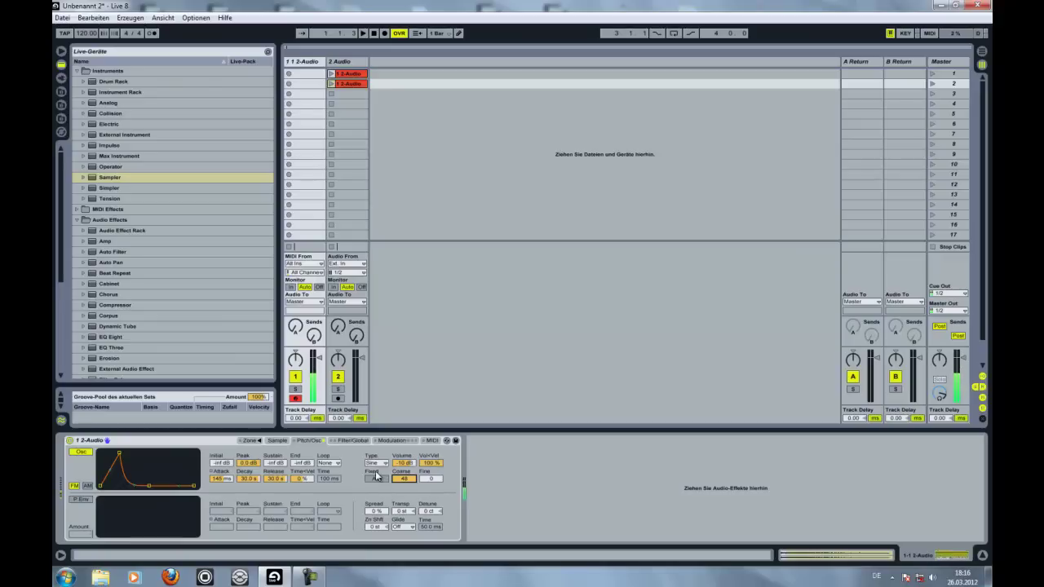
- Reset the oscillator's volume to -inf dB and velocity sensitivity to 0 %, and switch it to AM with the Sw D waveform
{"action": "left_click_drag", "start_coordinate": [407, 463], "coordinate": [435, 476]}
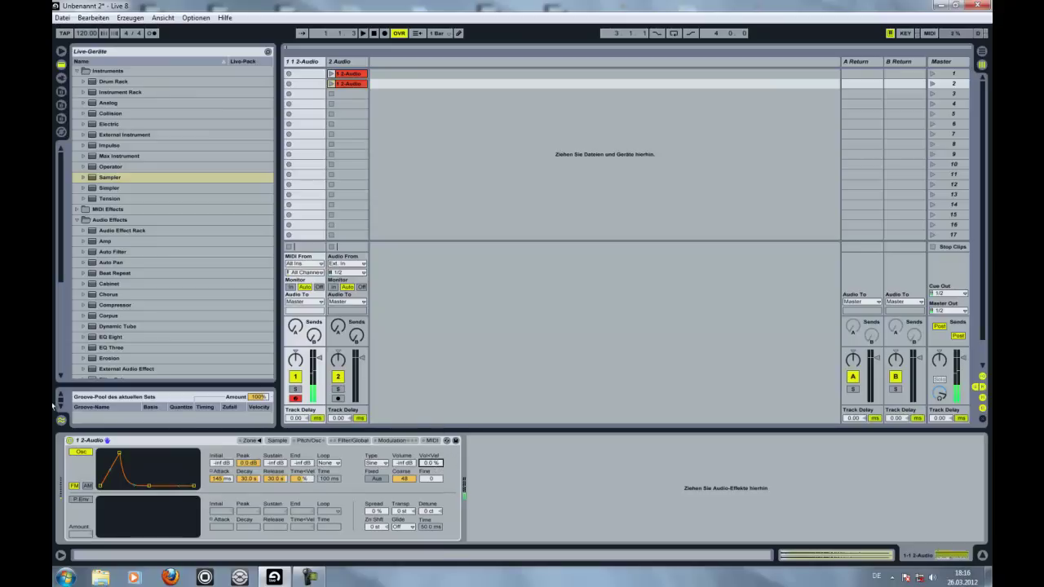
{"action": "left_click", "coordinate": [76, 489]}
{"action": "left_click", "coordinate": [88, 486]}
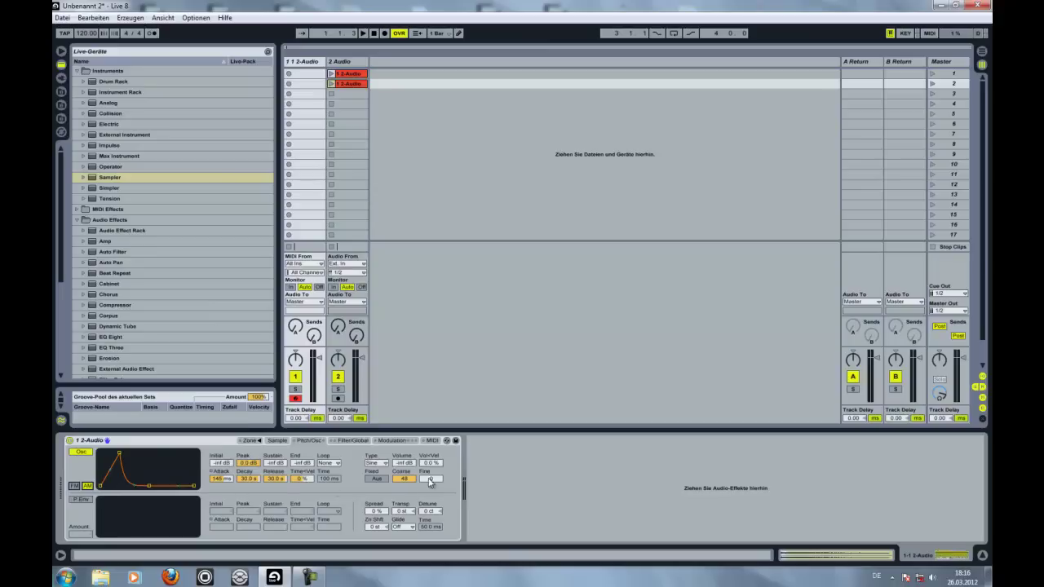
{"action": "left_click", "coordinate": [379, 464]}
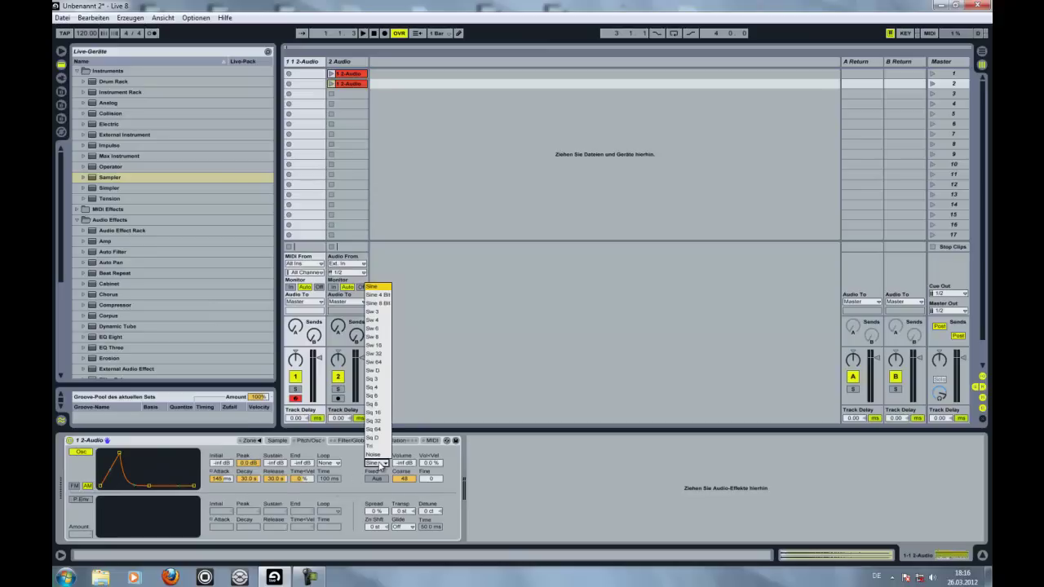
{"action": "left_click", "coordinate": [381, 374]}
- Set the AM oscillator's attack to 3.08 ms, volume to 0.0 dB and velocity sensitivity to 20 %, and switch the oscillator off
{"action": "left_click_drag", "start_coordinate": [425, 463], "coordinate": [399, 469]}
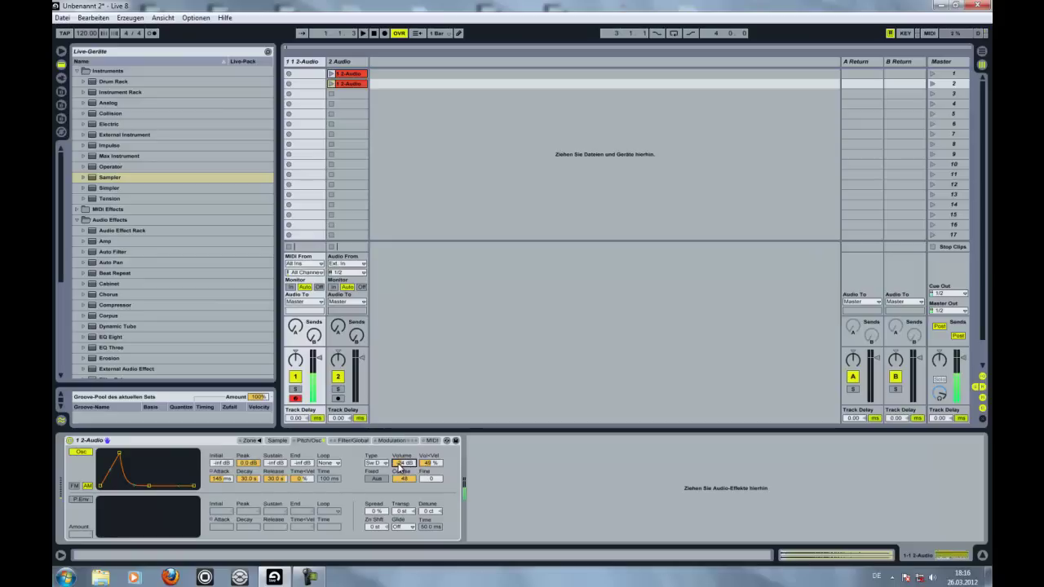
{"action": "left_click_drag", "start_coordinate": [119, 453], "coordinate": [100, 464]}
{"action": "left_click_drag", "start_coordinate": [103, 464], "coordinate": [111, 453]}
{"action": "left_click_drag", "start_coordinate": [407, 465], "coordinate": [432, 472]}
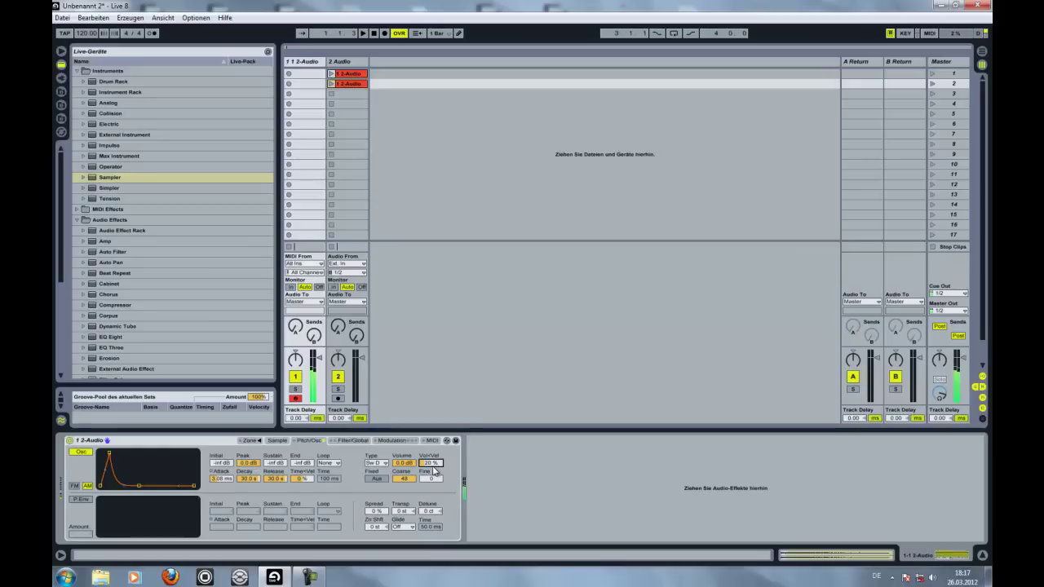
{"action": "left_click", "coordinate": [78, 453]}
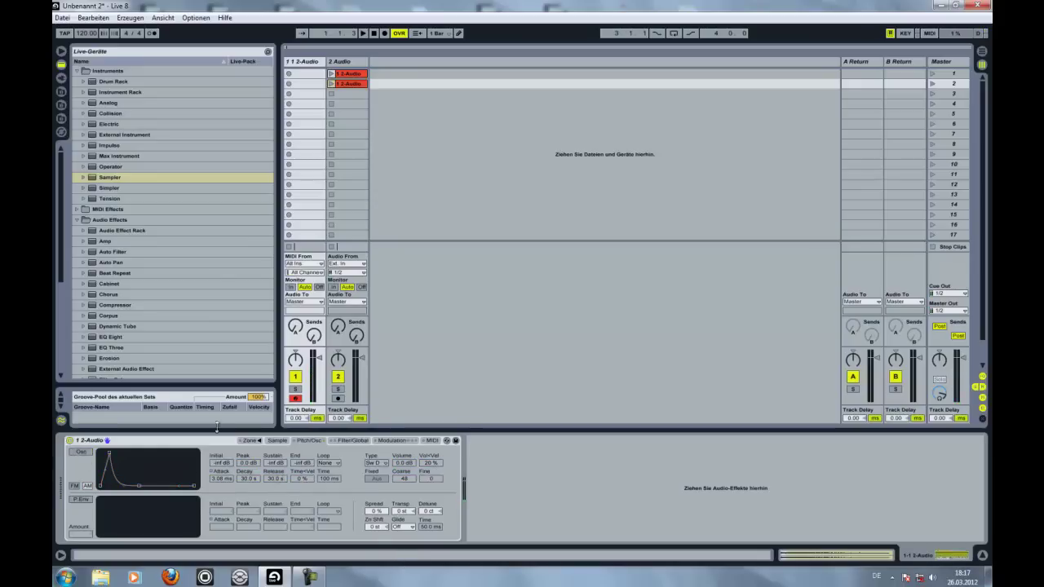
- Enable the pitch envelope and audition it with an amount of +48 st
{"action": "left_click", "coordinate": [81, 499]}
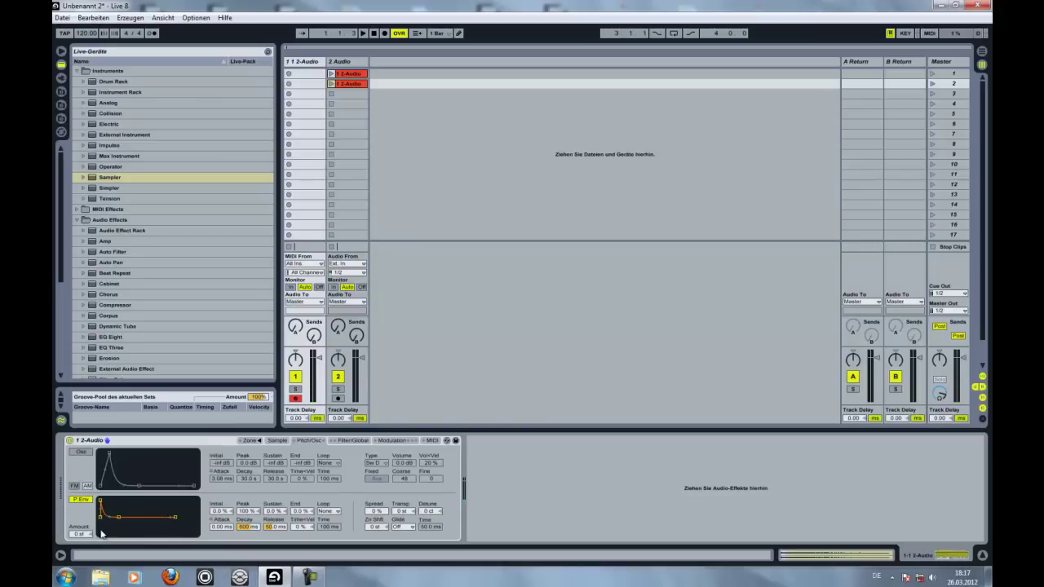
{"action": "left_click_drag", "start_coordinate": [80, 536], "coordinate": [80, 534]}
{"action": "key", "text": "a"}
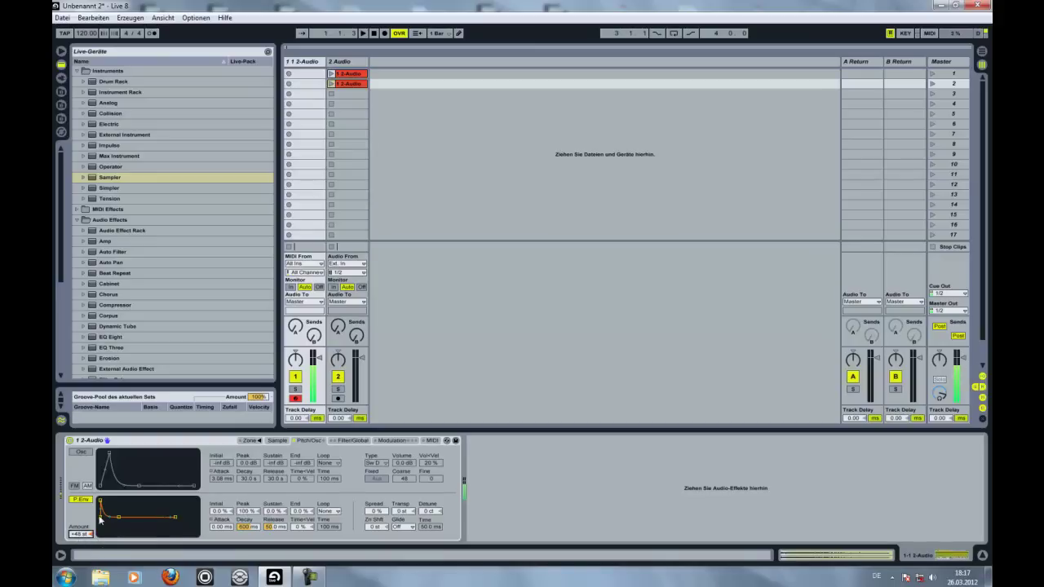
- Reshape the pitch envelope with a -100 % peak, 60.0 s decay and 100 % sustain, trying different amounts
{"action": "left_click_drag", "start_coordinate": [99, 501], "coordinate": [101, 539]}
{"action": "key", "text": "a"}
{"action": "left_click_drag", "start_coordinate": [75, 531], "coordinate": [77, 537]}
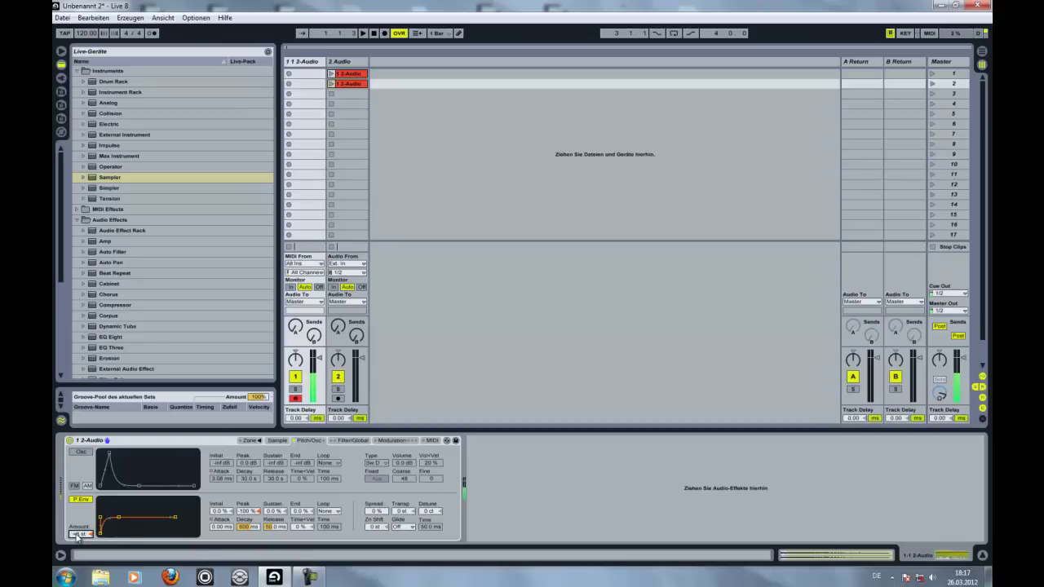
{"action": "left_click", "coordinate": [119, 518]}
{"action": "mouse_move", "coordinate": [131, 522]}
{"action": "left_mouse_down"}
{"action": "mouse_move", "coordinate": [133, 531]}
{"action": "mouse_move", "coordinate": [132, 511]}
{"action": "mouse_move", "coordinate": [116, 515]}
{"action": "mouse_move", "coordinate": [133, 504]}
{"action": "left_mouse_up"}
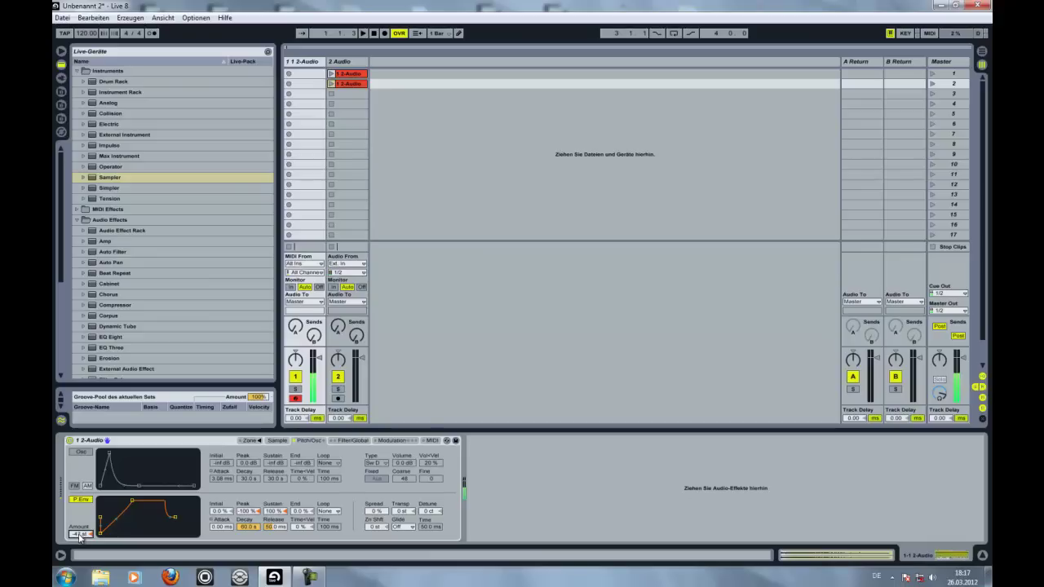
- Set the pitch envelope amount to +34 st and switch the pitch envelope off
{"action": "mouse_move", "coordinate": [80, 530]}
{"action": "left_mouse_down"}
{"action": "mouse_move", "coordinate": [80, 501]}
{"action": "mouse_move", "coordinate": [83, 540]}
{"action": "left_mouse_up"}
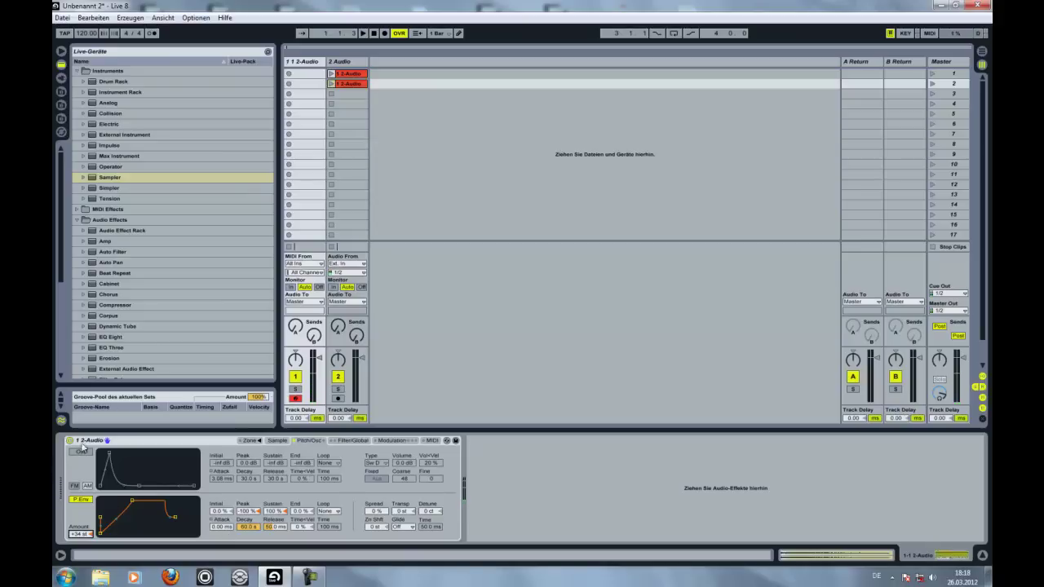
{"action": "left_click", "coordinate": [80, 499]}
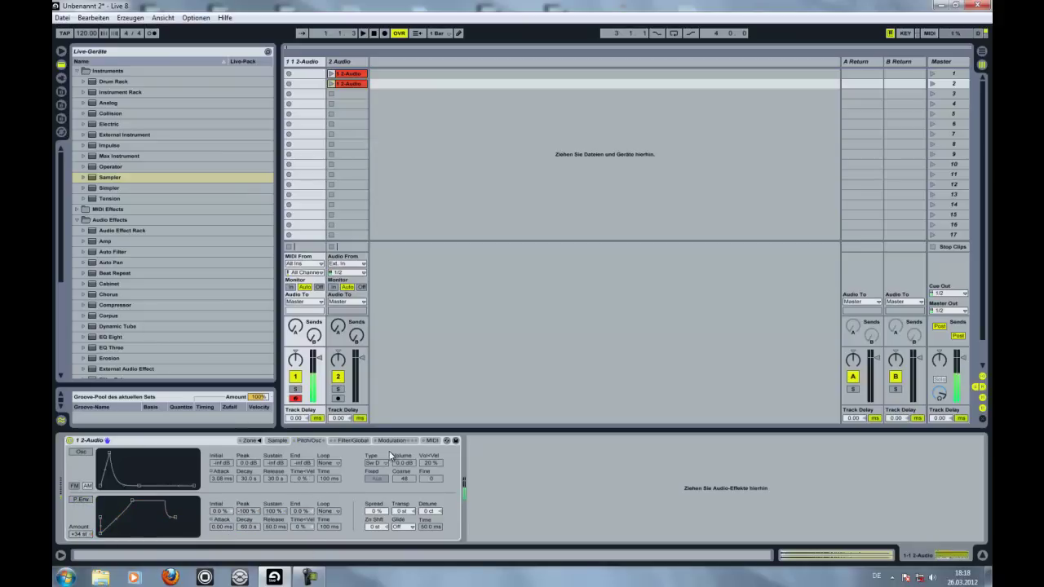
- Enable the Sampler's filter and try the LP24, BP24, HP24 and SVF filter types
{"action": "left_click", "coordinate": [344, 441]}
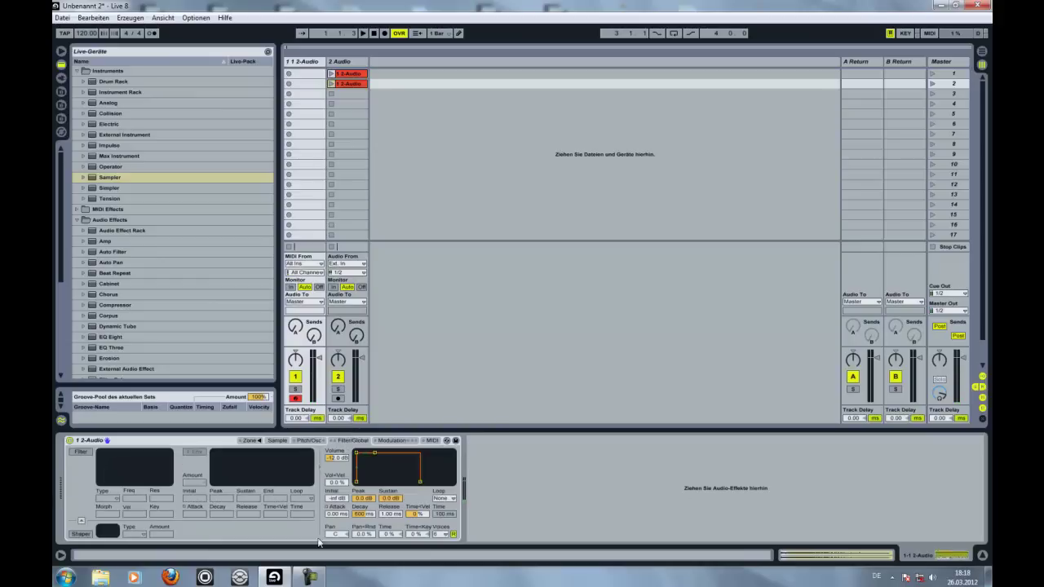
{"action": "left_click", "coordinate": [79, 453]}
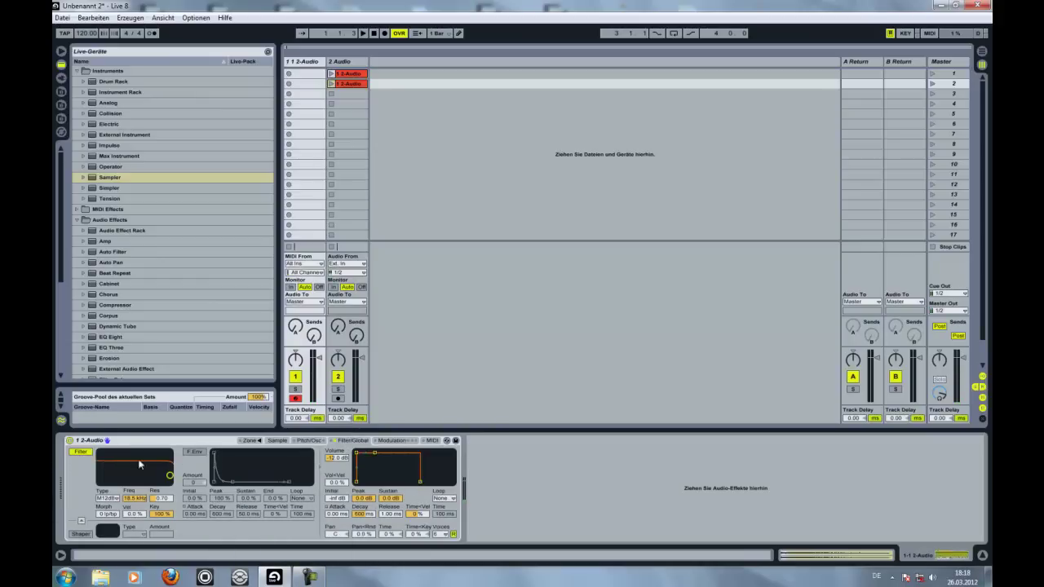
{"action": "left_click", "coordinate": [117, 498]}
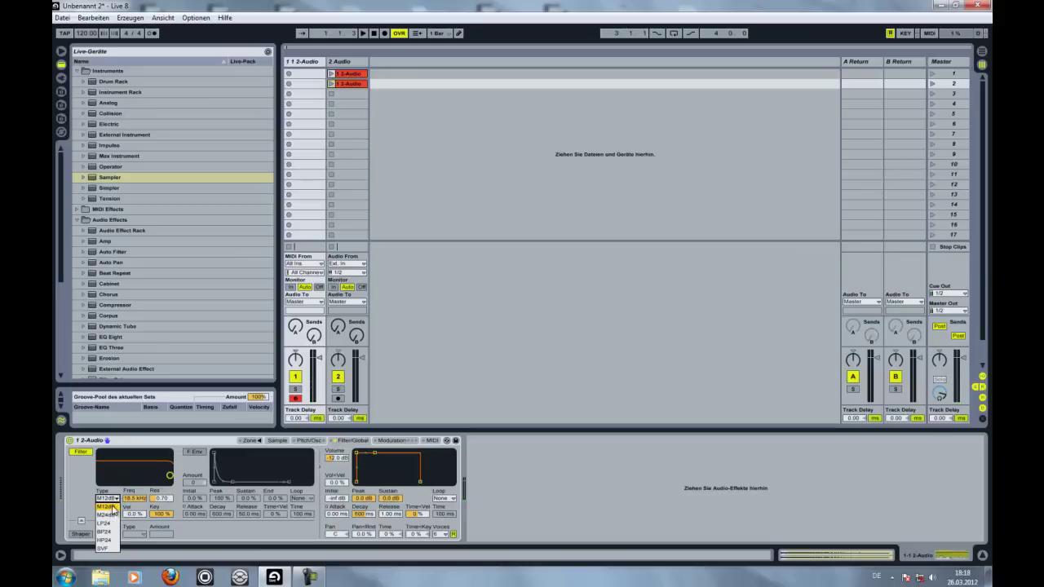
{"action": "left_click", "coordinate": [112, 522]}
{"action": "left_click", "coordinate": [111, 498]}
{"action": "left_click", "coordinate": [110, 533]}
{"action": "left_click", "coordinate": [111, 499]}
{"action": "left_click", "coordinate": [111, 542]}
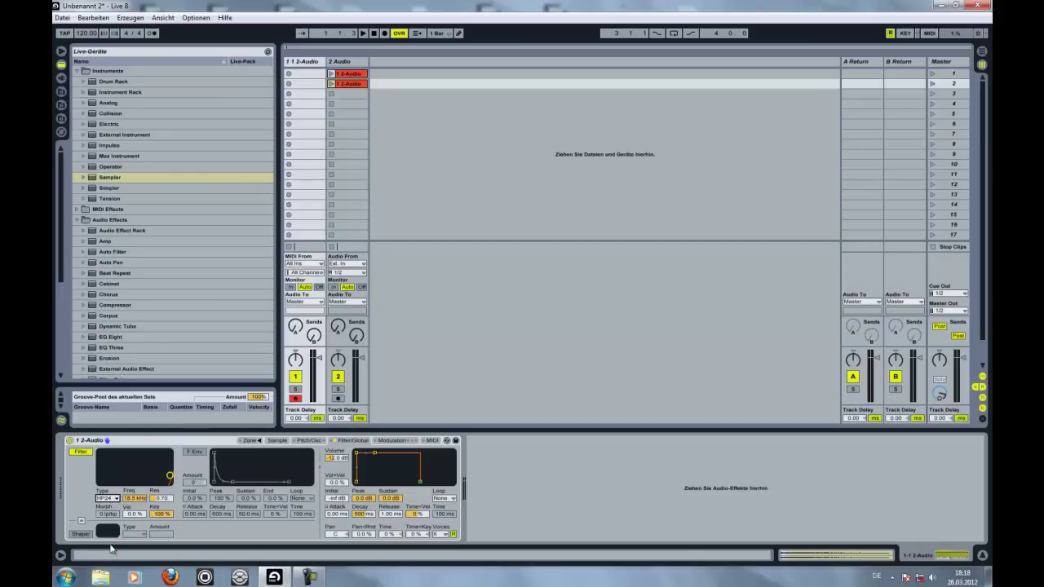
{"action": "left_click", "coordinate": [119, 498]}
{"action": "left_click", "coordinate": [112, 554]}
- Switch the filter type to M24dB, with the cutoff at 1.24 kHz and Morph at 71
{"action": "left_click_drag", "start_coordinate": [169, 475], "coordinate": [116, 476]}
{"action": "left_click", "coordinate": [107, 498]}
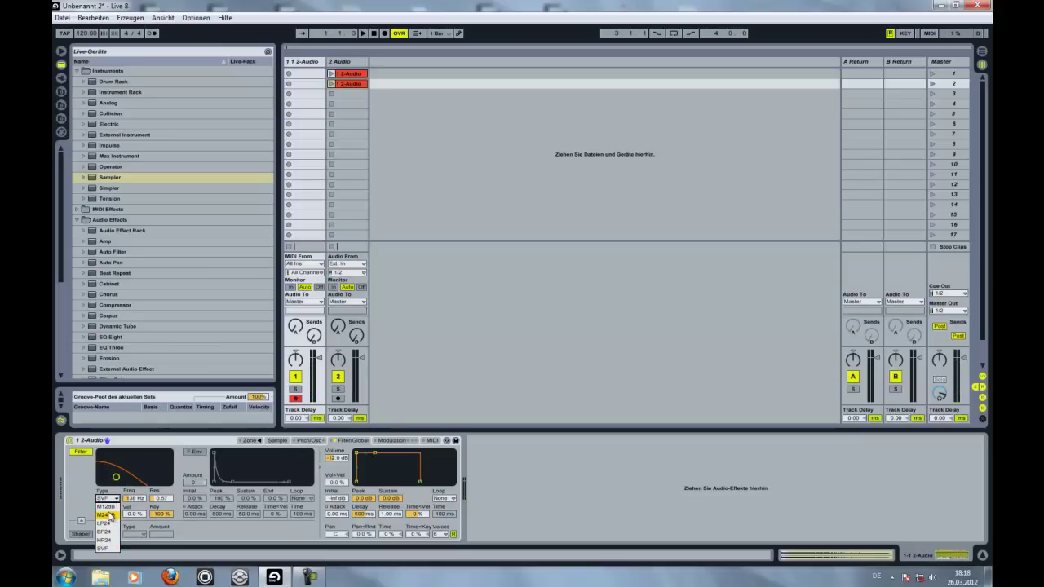
{"action": "left_click", "coordinate": [108, 514]}
{"action": "left_click_drag", "start_coordinate": [115, 478], "coordinate": [142, 477]}
{"action": "left_click_drag", "start_coordinate": [108, 513], "coordinate": [102, 522]}
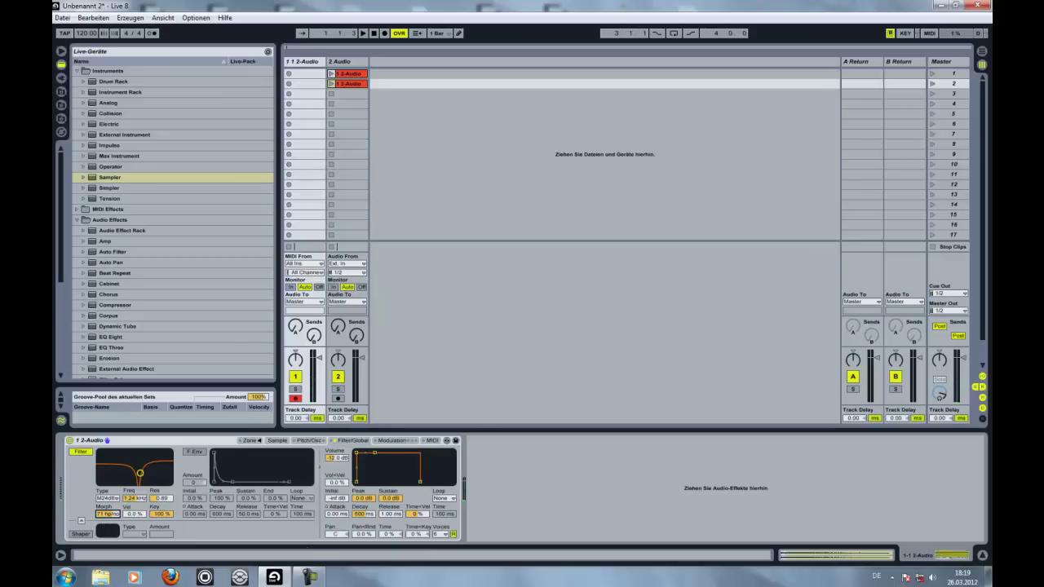
- Set the filter's Morph to 47, enable the filter envelope and try an attack of 20.0 s on it
{"action": "left_click_drag", "start_coordinate": [111, 517], "coordinate": [111, 516]}
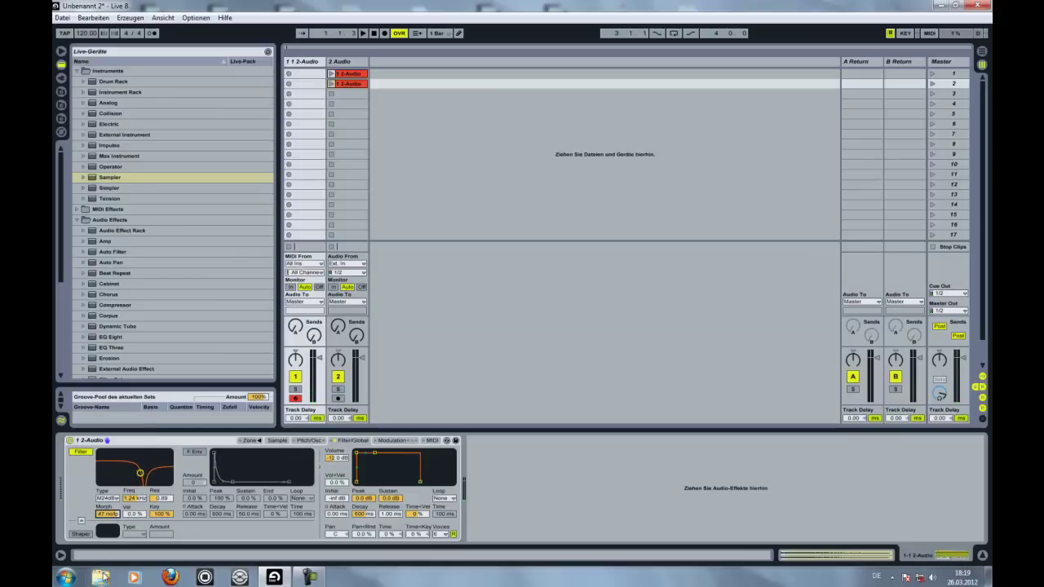
{"action": "left_click", "coordinate": [195, 452]}
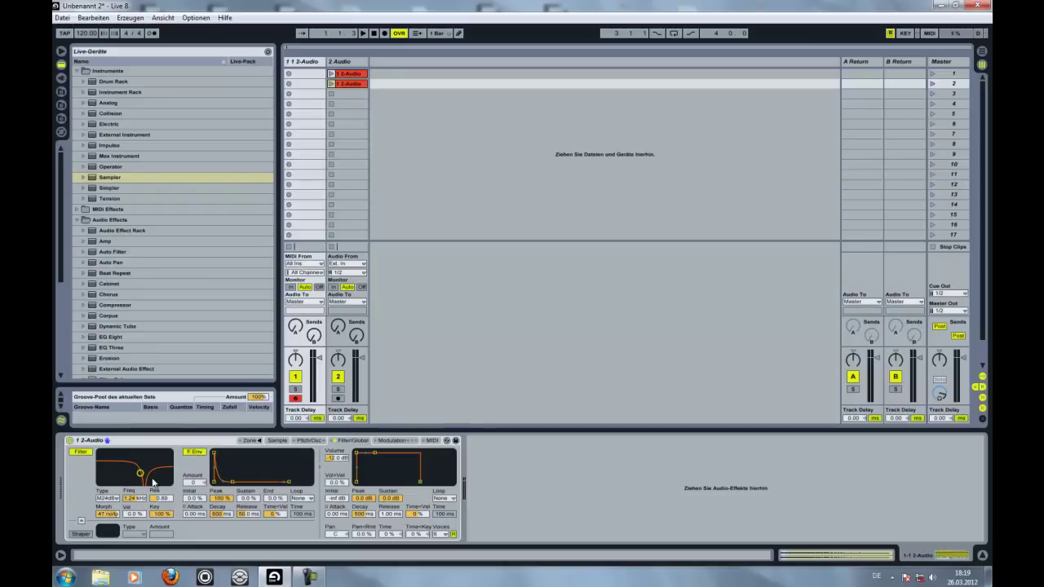
{"action": "left_click_drag", "start_coordinate": [214, 457], "coordinate": [247, 458]}
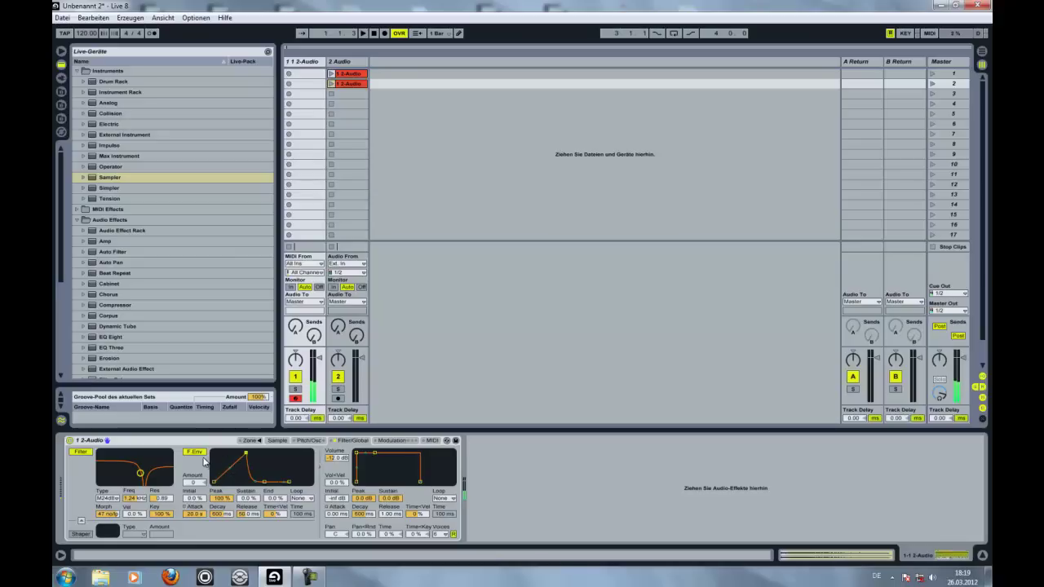
{"action": "left_click_drag", "start_coordinate": [245, 456], "coordinate": [215, 458]}
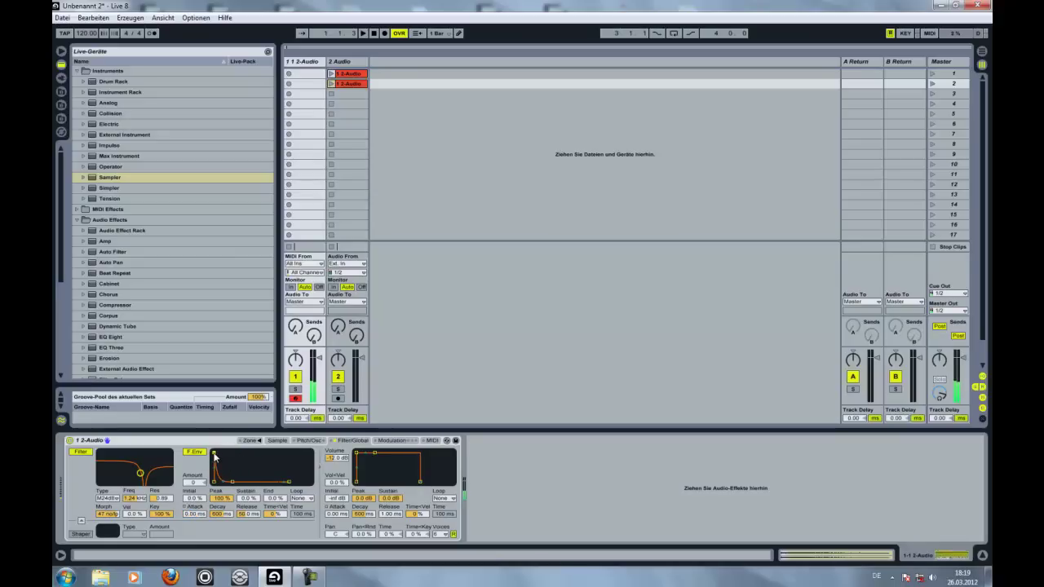
- Try a filter envelope with amount 30, attack 342 ms and peak 98 %, sweeping the filter's Morph from 73 down to 2
{"action": "left_click_drag", "start_coordinate": [109, 519], "coordinate": [109, 514]}
{"action": "left_click_drag", "start_coordinate": [216, 458], "coordinate": [198, 489]}
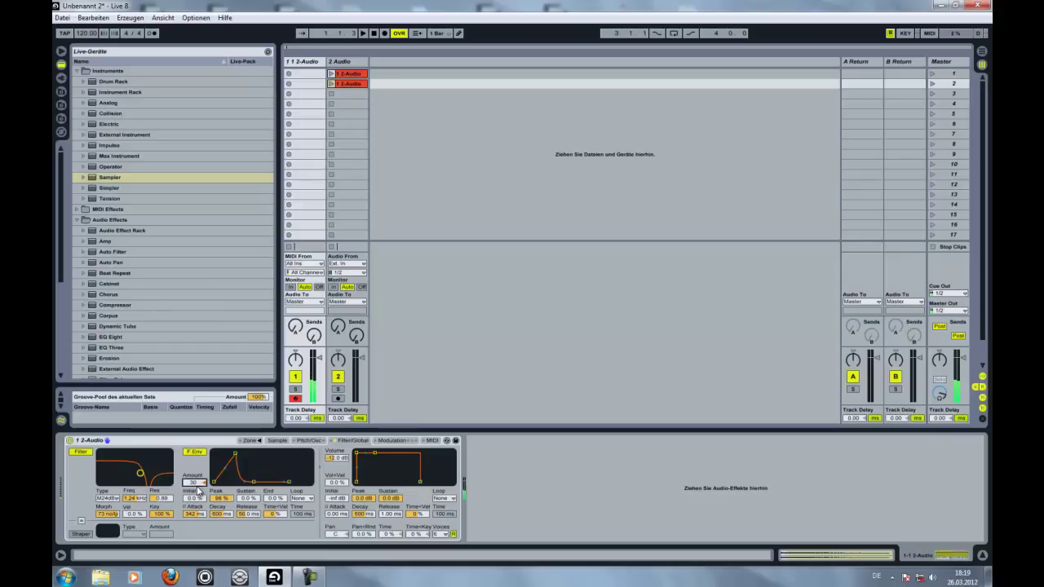
{"action": "left_click_drag", "start_coordinate": [111, 515], "coordinate": [112, 524]}
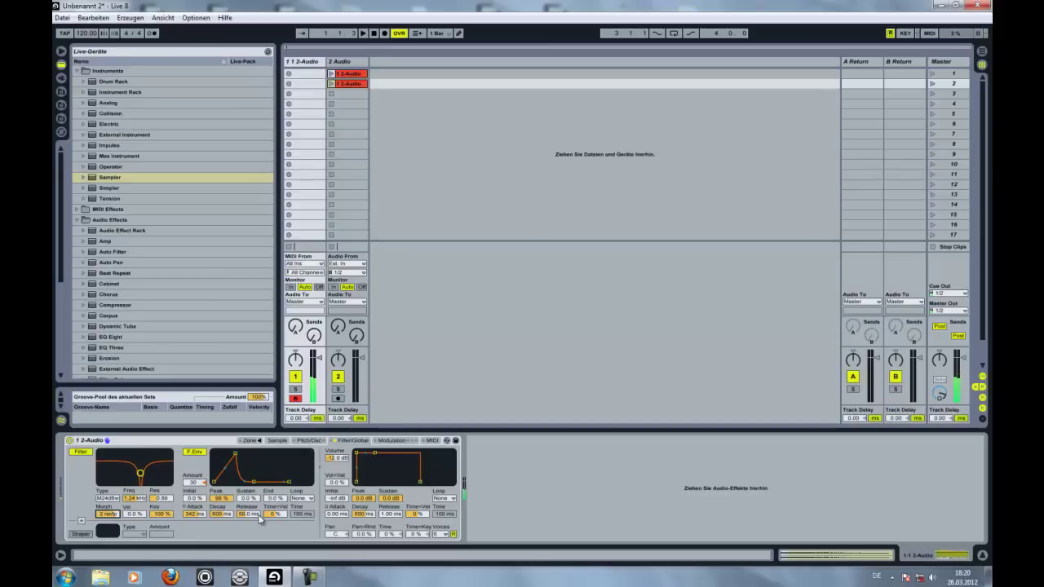
- Set the filter envelope to amount -72, attack 117 ms and peak 100 %, with Morph at 58, and enable the Shaper
{"action": "left_click_drag", "start_coordinate": [196, 483], "coordinate": [195, 493]}
{"action": "left_click_drag", "start_coordinate": [234, 459], "coordinate": [232, 457]}
{"action": "left_click_drag", "start_coordinate": [107, 514], "coordinate": [109, 518]}
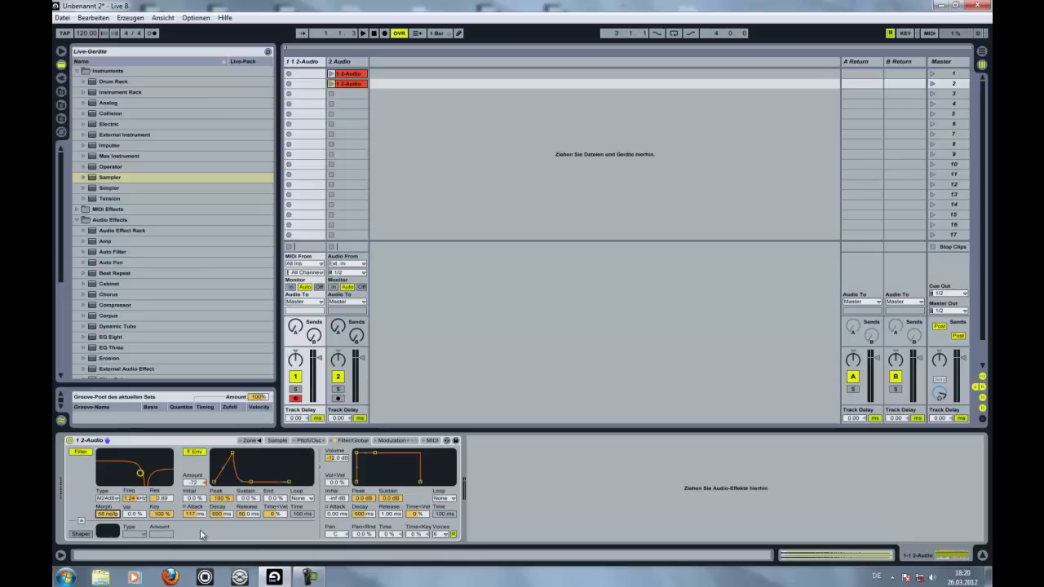
{"action": "mouse_move", "coordinate": [198, 479]}
{"action": "left_mouse_down"}
{"action": "mouse_move", "coordinate": [195, 467]}
{"action": "mouse_move", "coordinate": [193, 497]}
{"action": "left_mouse_up"}
{"action": "left_click", "coordinate": [80, 534]}
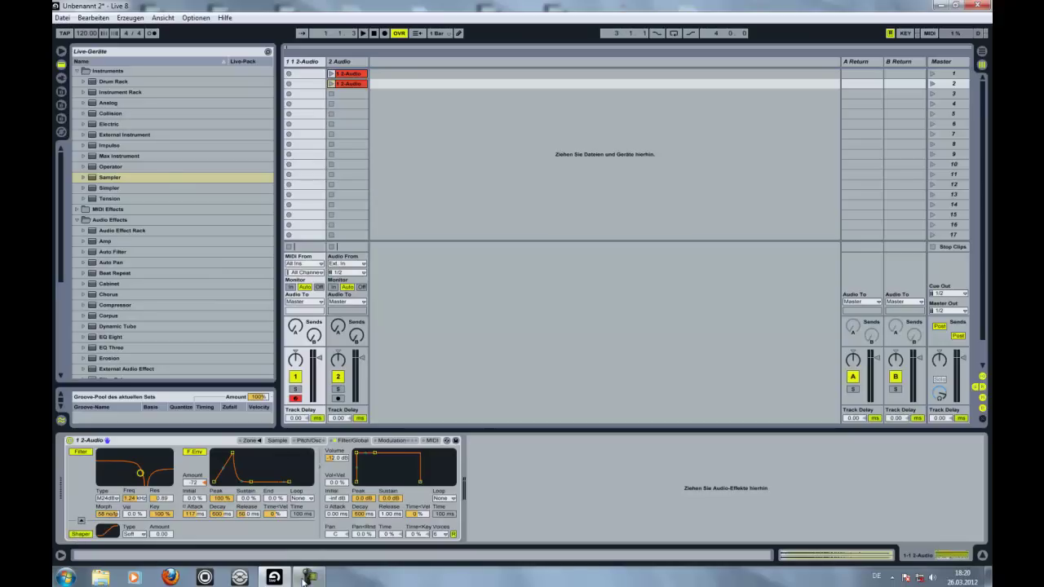
- Insert a Saturator after the Sampler, try out its curve type and settings, and delete it
{"action": "scroll", "coordinate": [196, 310], "scroll_direction": "down", "scroll_amount": 3}
{"action": "scroll", "coordinate": [204, 310], "scroll_direction": "down", "scroll_amount": 7}
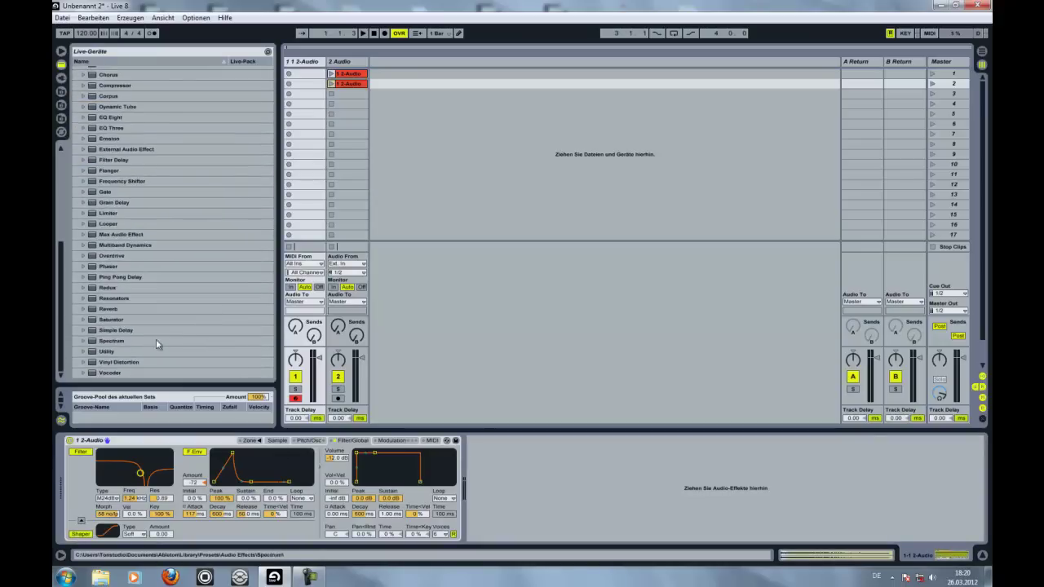
{"action": "left_click", "coordinate": [116, 320]}
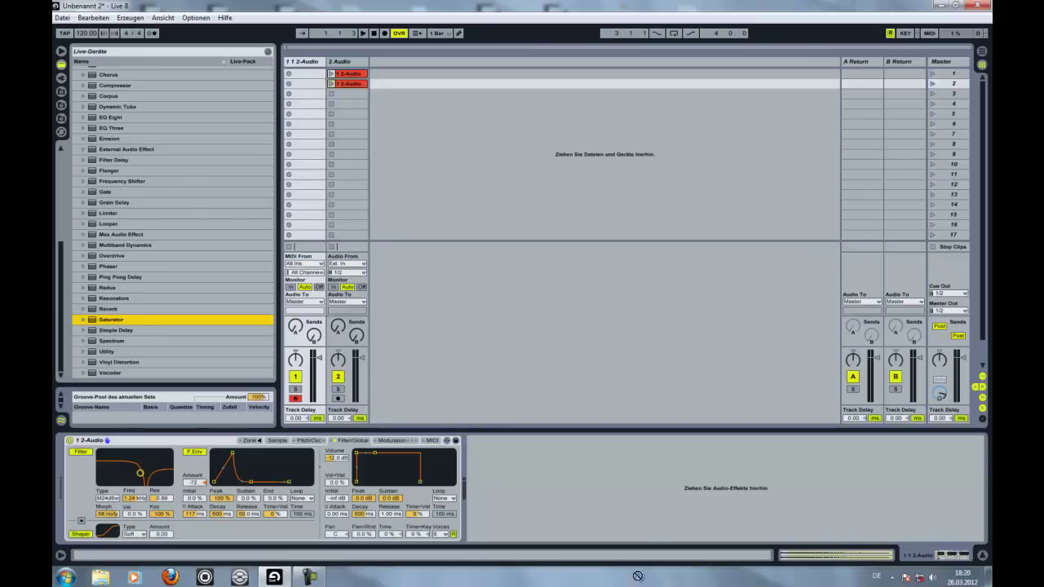
{"action": "mouse_move", "coordinate": [644, 535]}
{"action": "left_mouse_down"}
{"action": "mouse_move", "coordinate": [602, 530]}
{"action": "mouse_move", "coordinate": [598, 519]}
{"action": "mouse_move", "coordinate": [629, 534]}
{"action": "mouse_move", "coordinate": [628, 517]}
{"action": "mouse_move", "coordinate": [619, 533]}
{"action": "left_mouse_up"}
{"action": "left_click", "coordinate": [554, 499]}
{"action": "left_click", "coordinate": [550, 559]}
{"action": "left_click", "coordinate": [630, 516]}
{"action": "left_click_drag", "start_coordinate": [487, 472], "coordinate": [486, 470]}
{"action": "right_click", "coordinate": [553, 441]}
{"action": "left_click", "coordinate": [574, 366]}
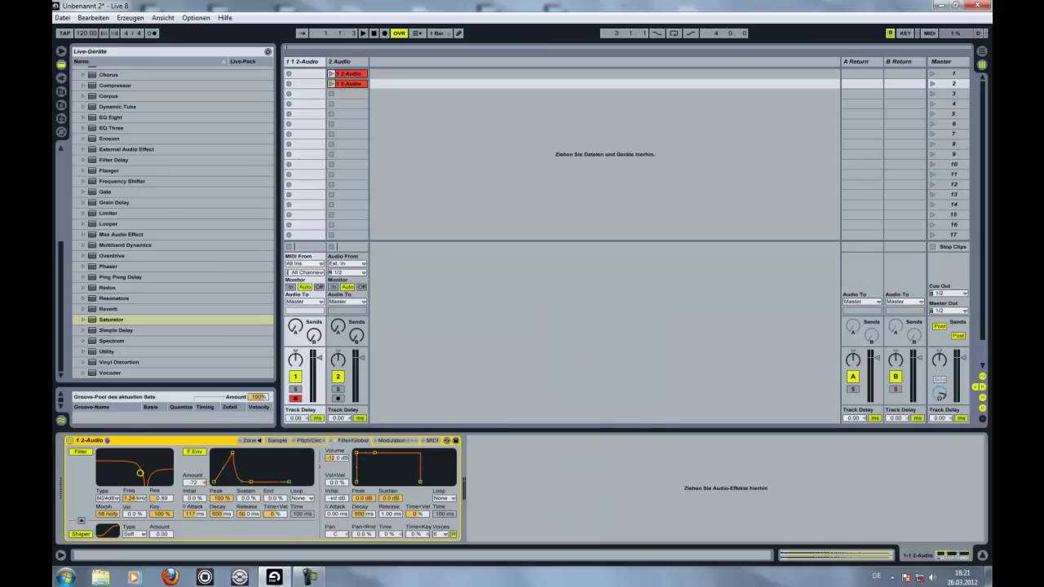
- Try the Shaper's Hard, Sine and Soft types, and settle on 4Bit with an amount of 76.0
{"action": "left_click_drag", "start_coordinate": [171, 535], "coordinate": [170, 534]}
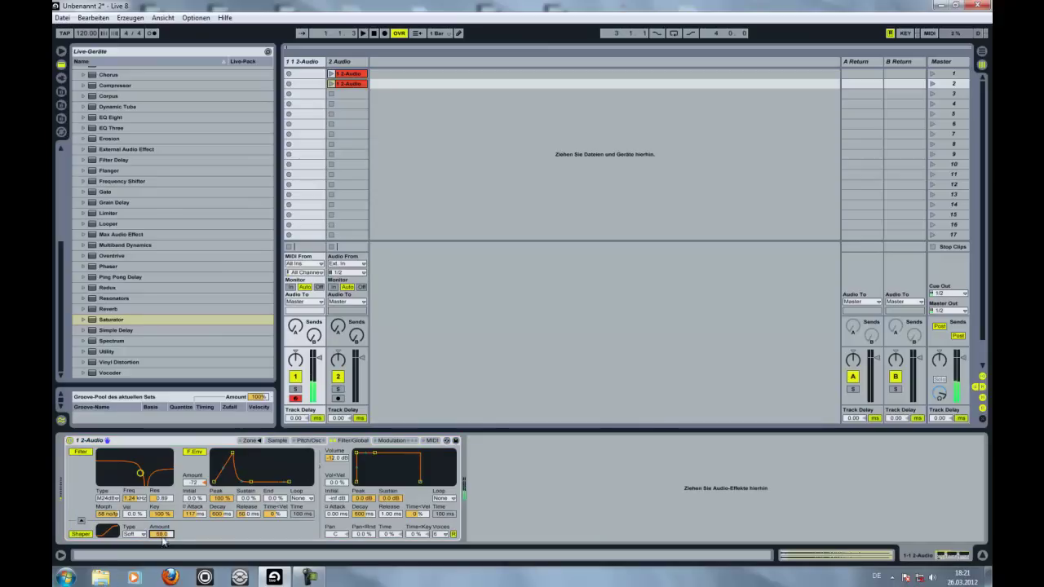
{"action": "left_click", "coordinate": [134, 534]}
{"action": "left_click", "coordinate": [140, 511]}
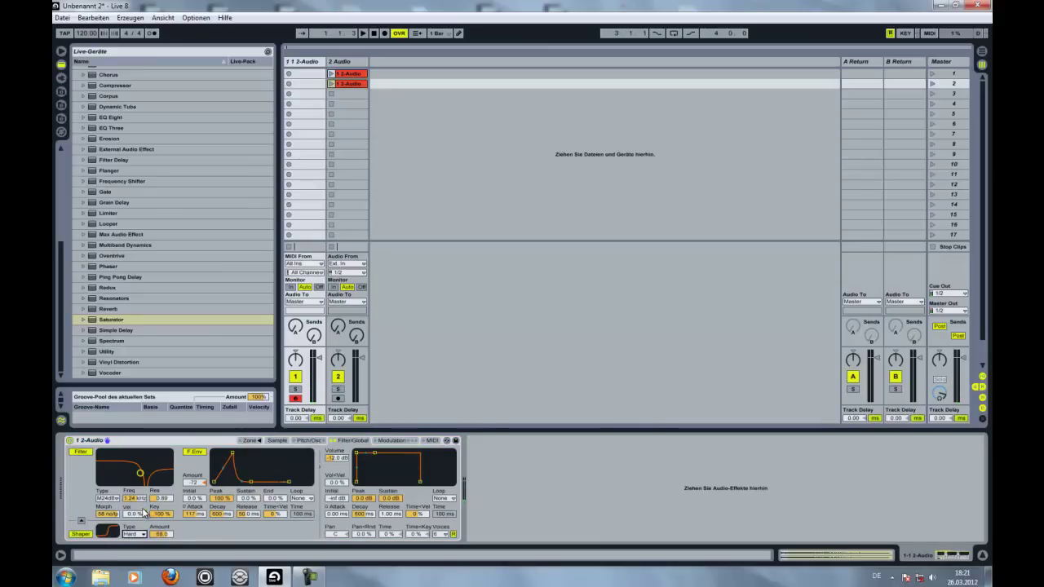
{"action": "left_click", "coordinate": [141, 534]}
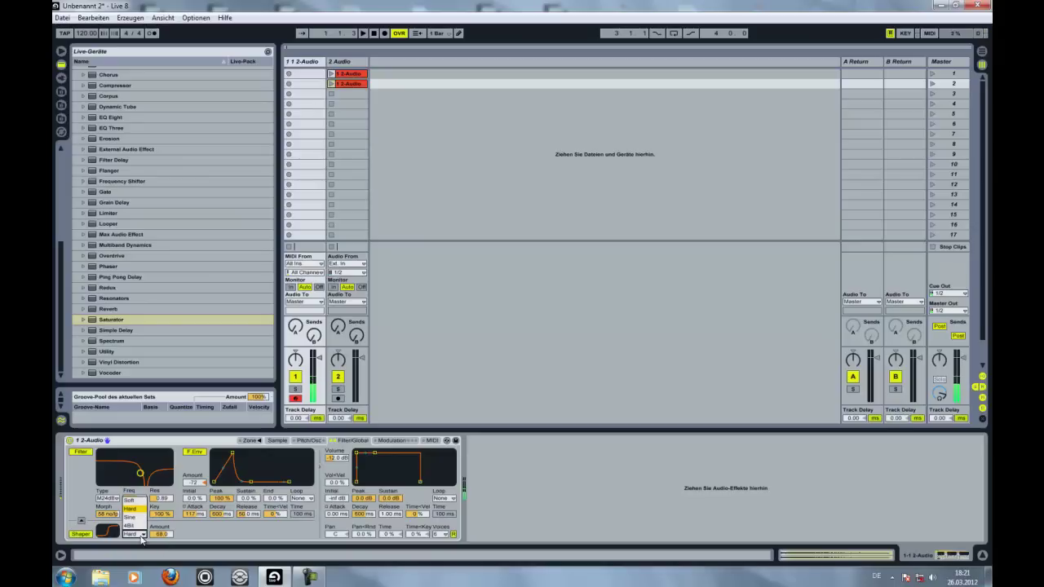
{"action": "left_click", "coordinate": [141, 519]}
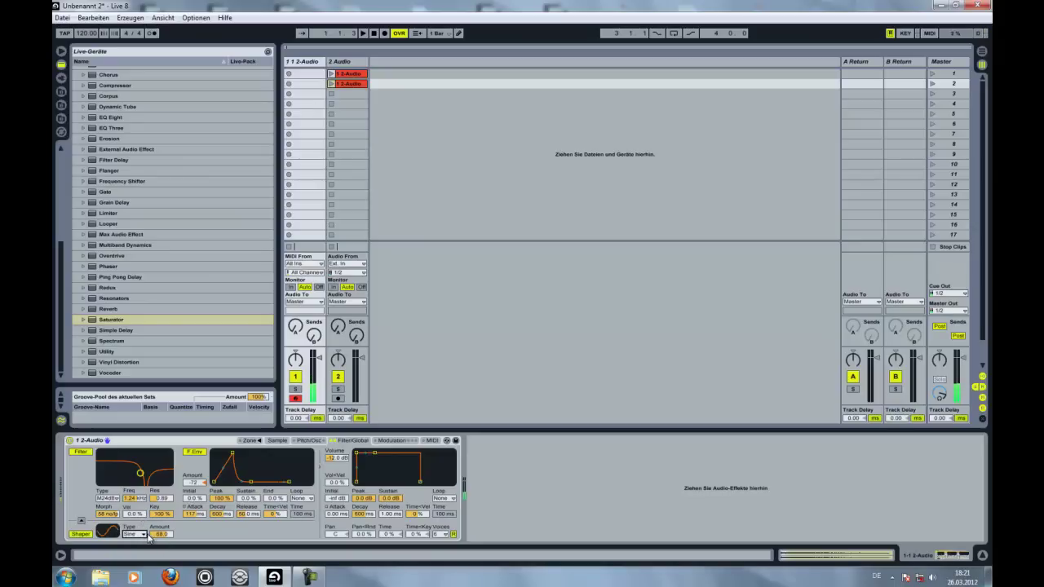
{"action": "left_click", "coordinate": [140, 535]}
{"action": "left_click", "coordinate": [140, 528]}
{"action": "left_click", "coordinate": [143, 535]}
{"action": "left_click", "coordinate": [130, 500]}
{"action": "left_click", "coordinate": [143, 534]}
{"action": "left_click", "coordinate": [140, 528]}
{"action": "left_click", "coordinate": [173, 538]}
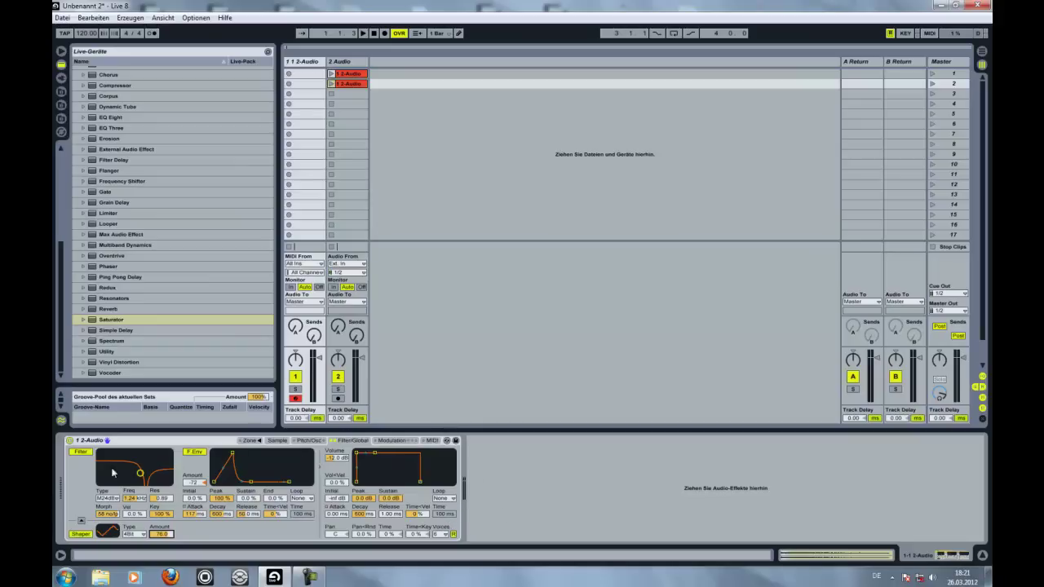
- Try a 20.0 s attack and a 1.88 s release on the volume envelope, leaving attack at 0.00 ms and peak at -6.2 dB
{"action": "left_click_drag", "start_coordinate": [356, 456], "coordinate": [384, 453]}
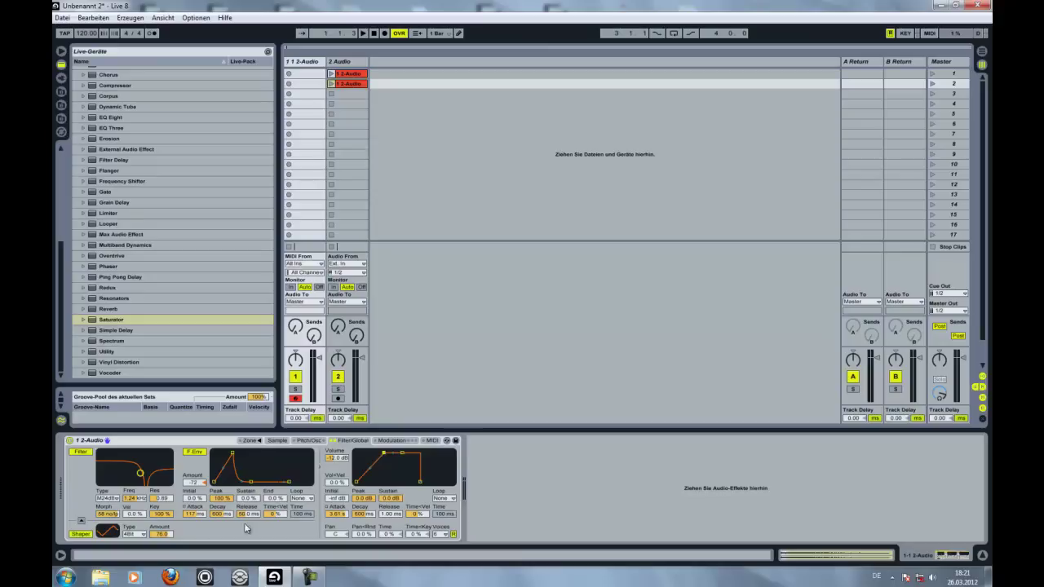
{"action": "left_click", "coordinate": [308, 441]}
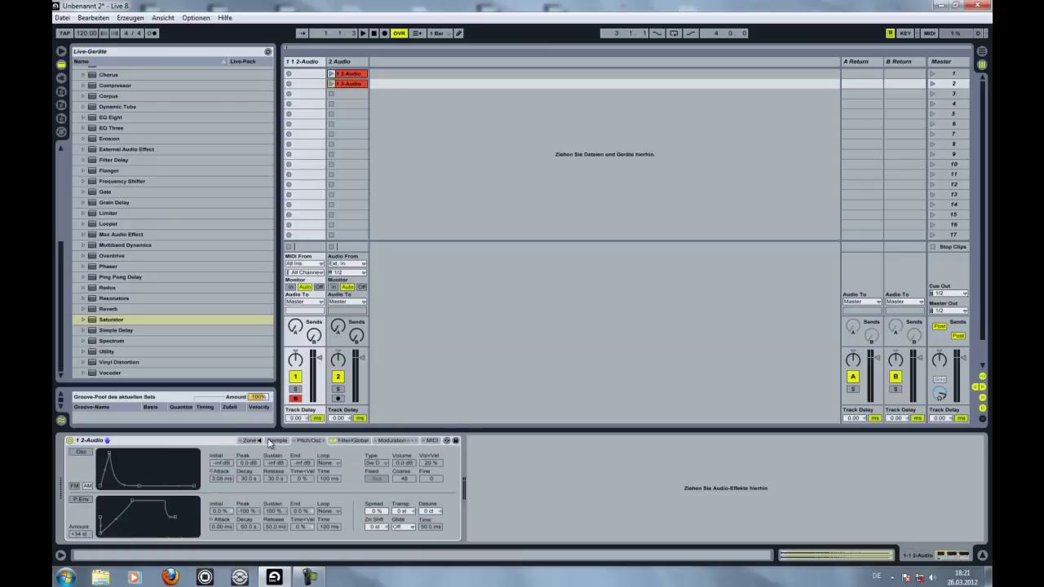
{"action": "left_click", "coordinate": [274, 441]}
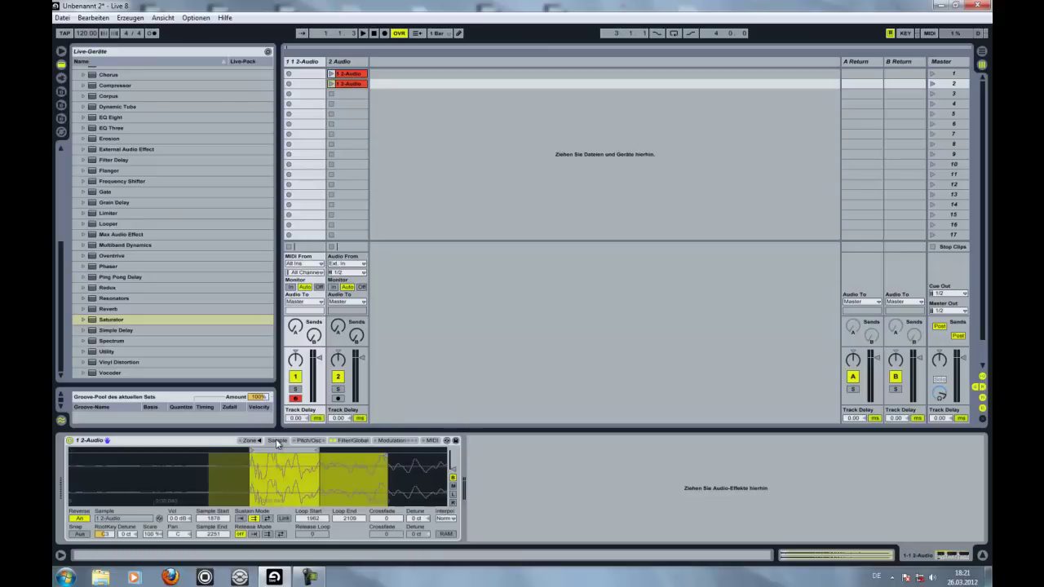
{"action": "left_click", "coordinate": [353, 441]}
{"action": "left_click_drag", "start_coordinate": [382, 457], "coordinate": [389, 458]}
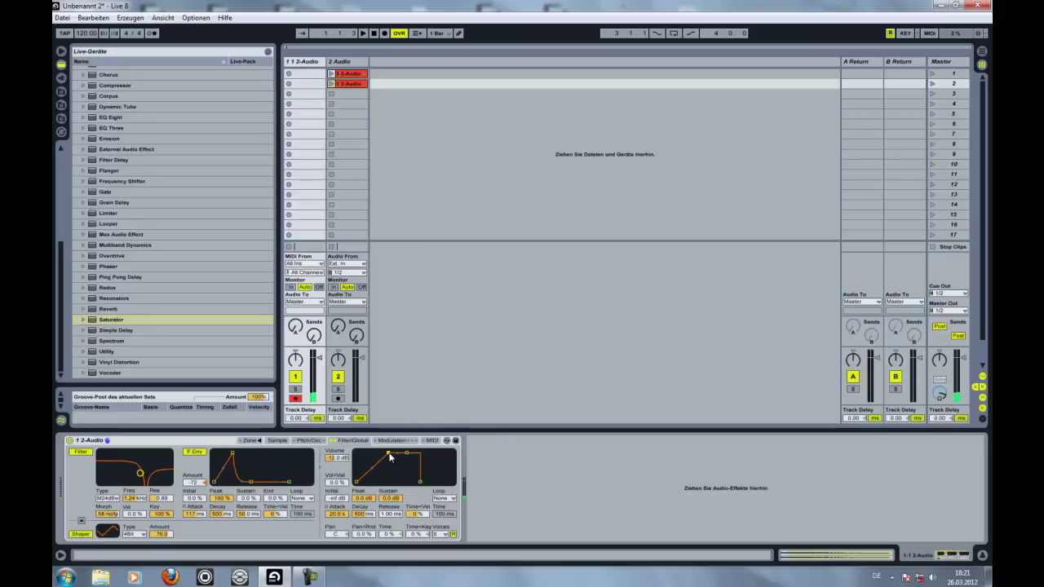
{"action": "left_click_drag", "start_coordinate": [389, 457], "coordinate": [357, 460]}
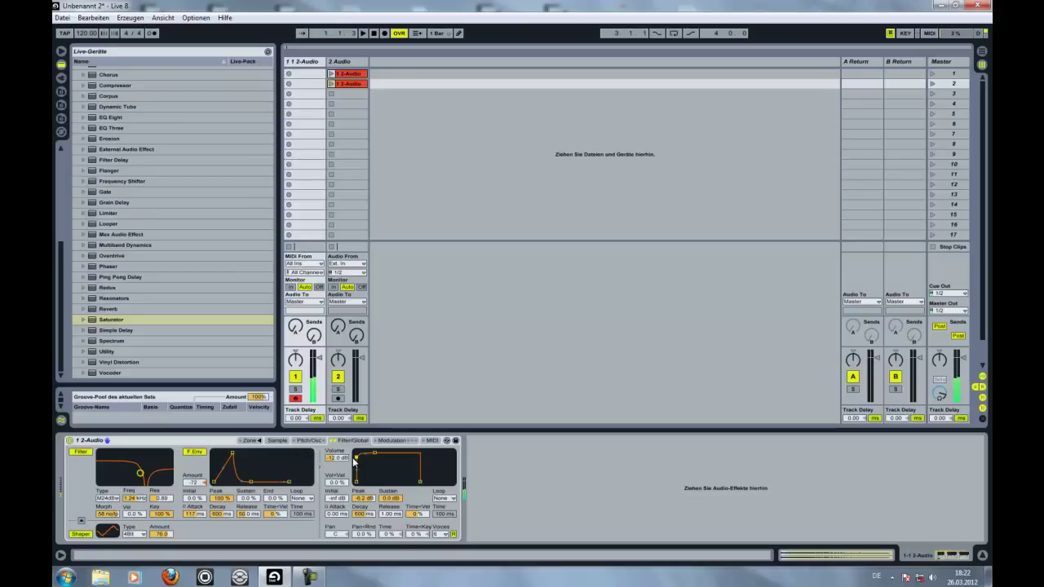
{"action": "left_click_drag", "start_coordinate": [420, 482], "coordinate": [443, 482]}
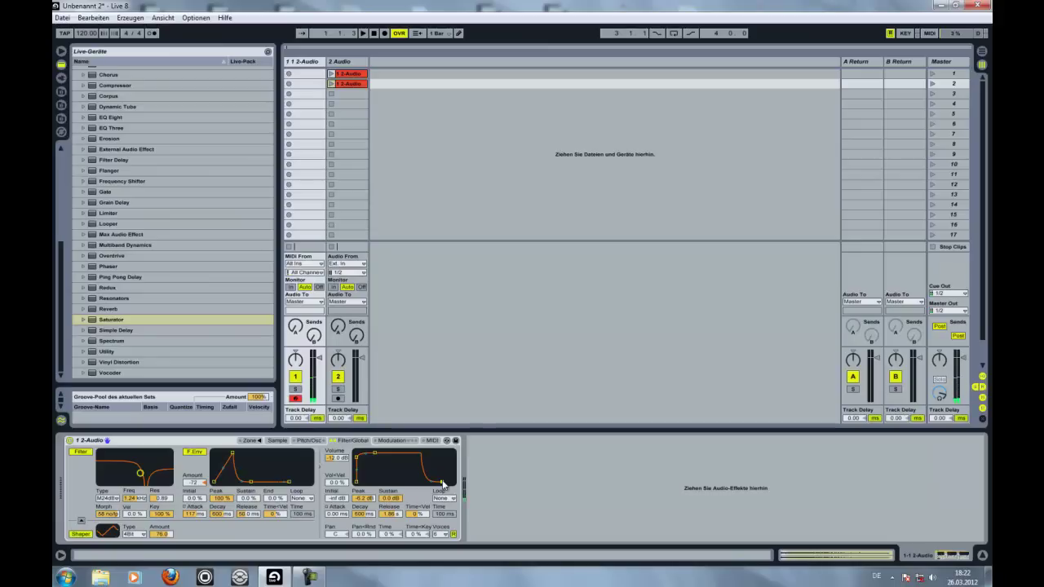
{"action": "left_click_drag", "start_coordinate": [443, 482], "coordinate": [419, 483]}
- Examine the auxiliary envelope in the Sampler's modulation settings by switching it on and off
{"action": "left_click", "coordinate": [390, 440]}
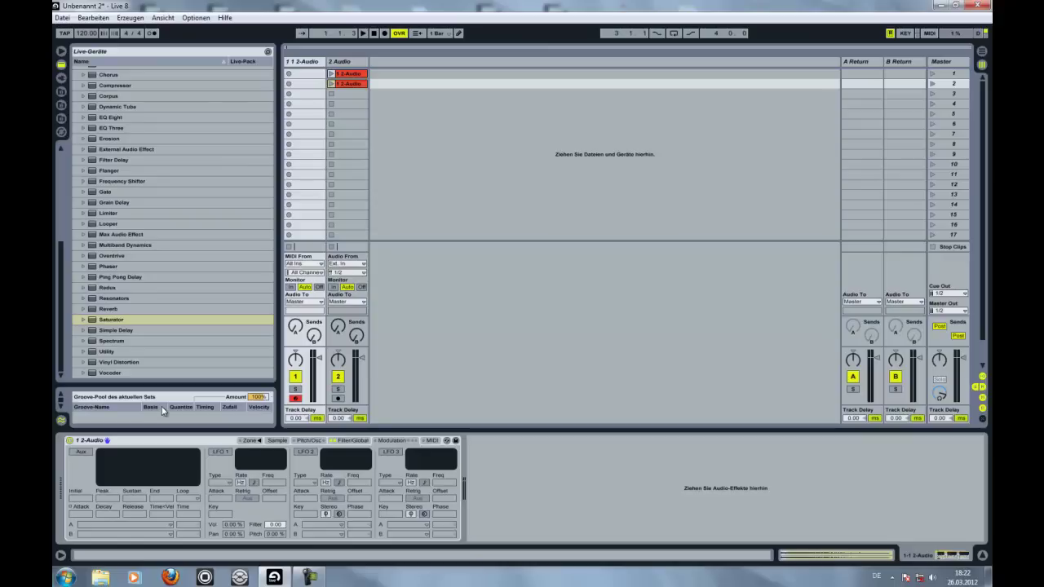
{"action": "left_click", "coordinate": [82, 451]}
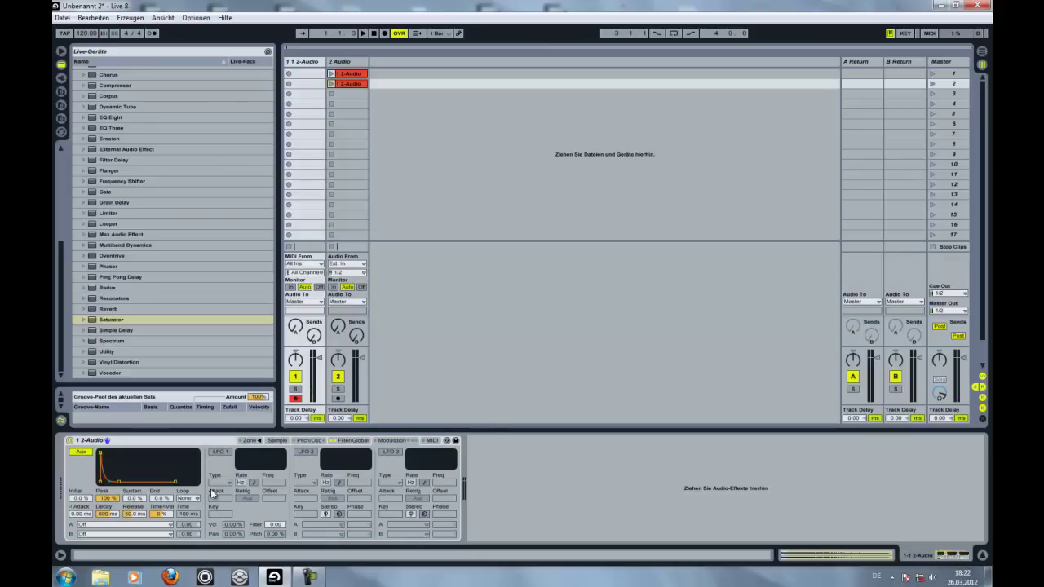
{"action": "left_click", "coordinate": [81, 451]}
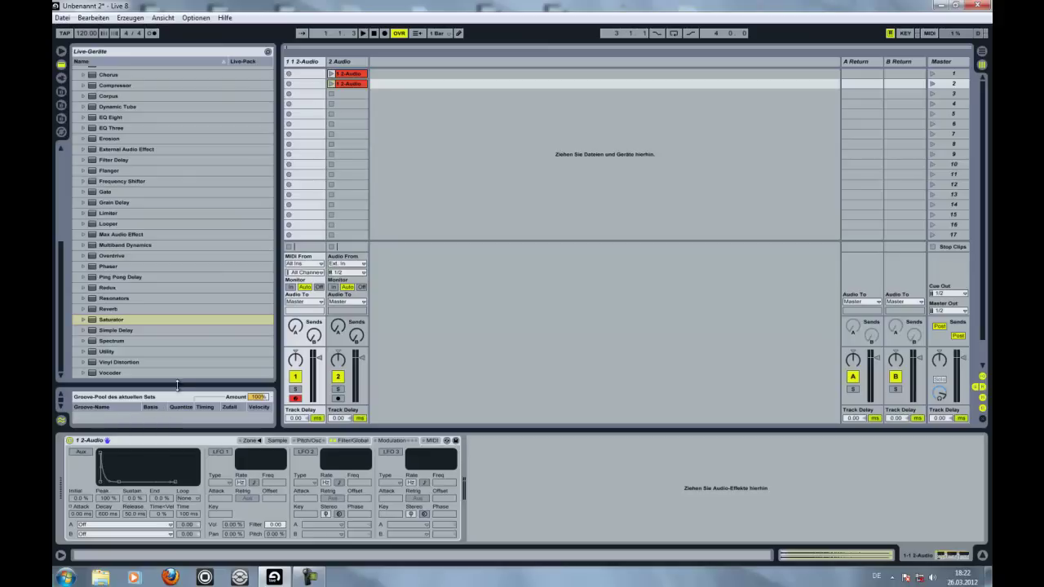
- Enable LFO 1 at 14.2 Hz, try its volume, pan and pitch modulation, reset them to 0.00 % and switch the LFO off
{"action": "left_click", "coordinate": [221, 451]}
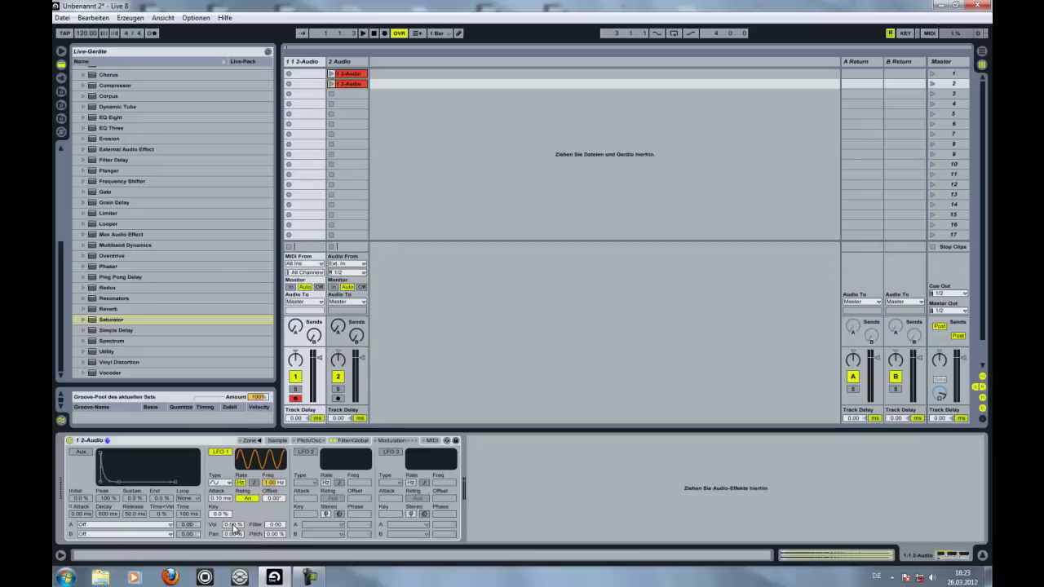
{"action": "left_click_drag", "start_coordinate": [234, 529], "coordinate": [234, 526]}
{"action": "left_click_drag", "start_coordinate": [274, 483], "coordinate": [277, 484]}
{"action": "left_click_drag", "start_coordinate": [234, 529], "coordinate": [237, 536]}
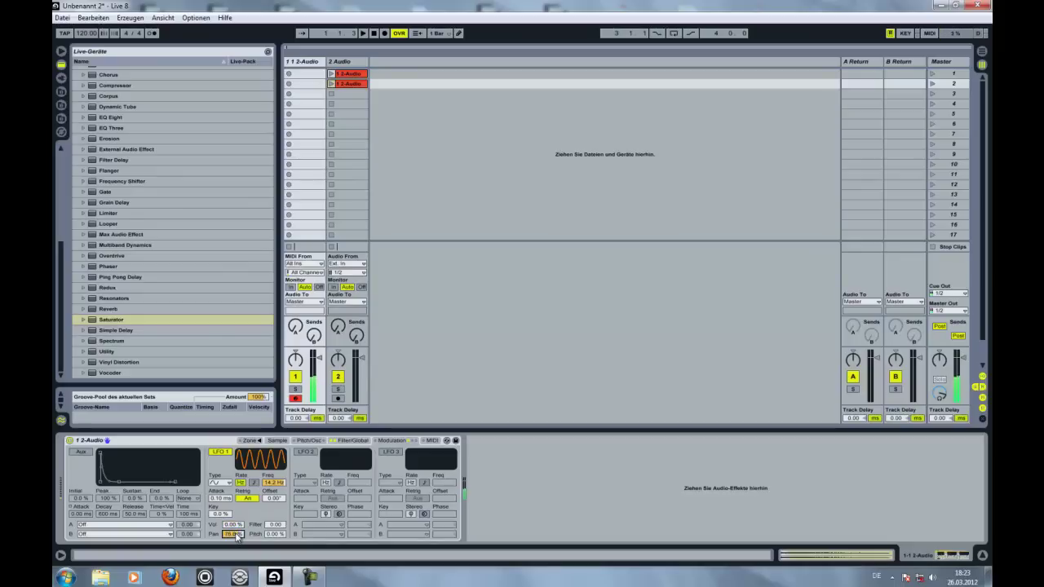
{"action": "left_click_drag", "start_coordinate": [236, 537], "coordinate": [281, 539]}
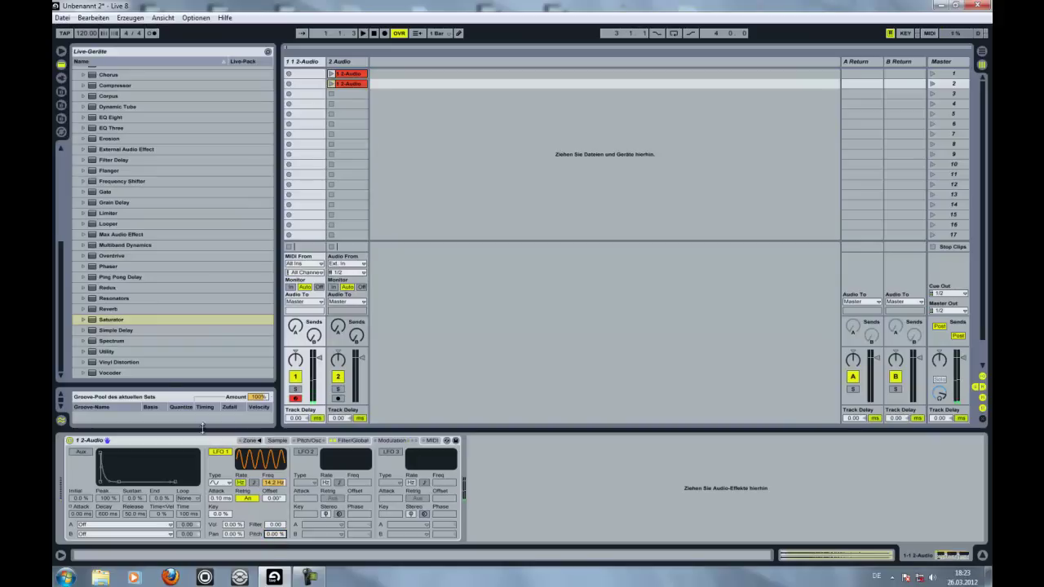
{"action": "left_click", "coordinate": [220, 452]}
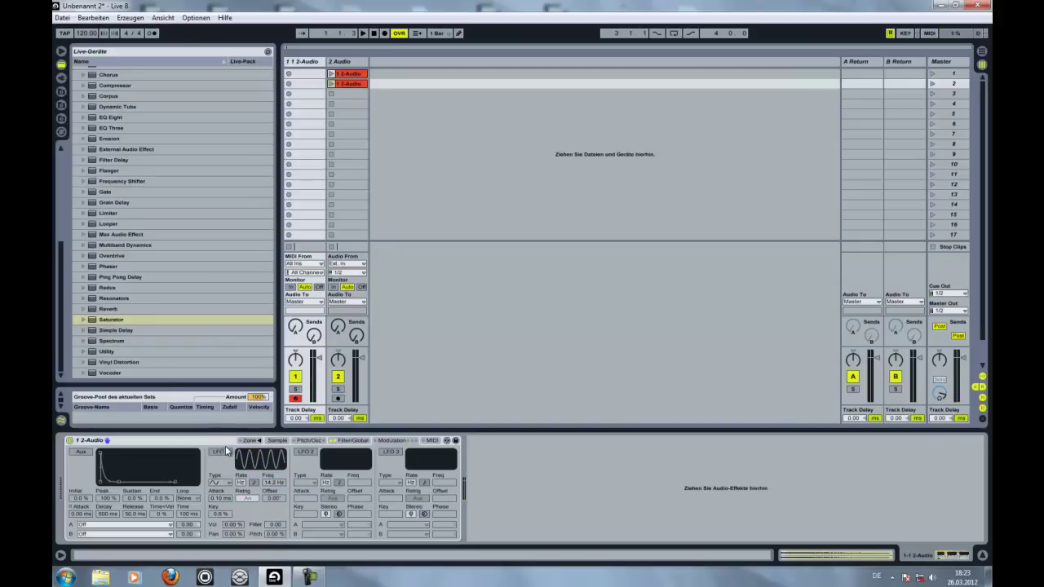
- Re-enable LFO 1, try the square and falling sawtooth waveforms with pitch modulation, and switch the LFO off
{"action": "left_click", "coordinate": [220, 452]}
{"action": "left_click", "coordinate": [218, 483]}
{"action": "left_click", "coordinate": [227, 493]}
{"action": "left_click", "coordinate": [227, 486]}
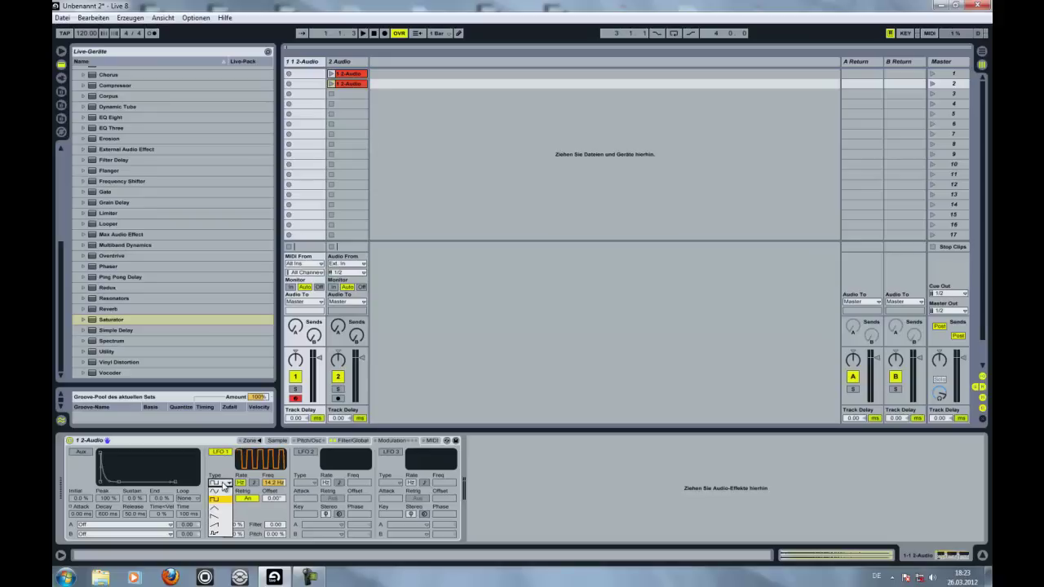
{"action": "left_click", "coordinate": [228, 517]}
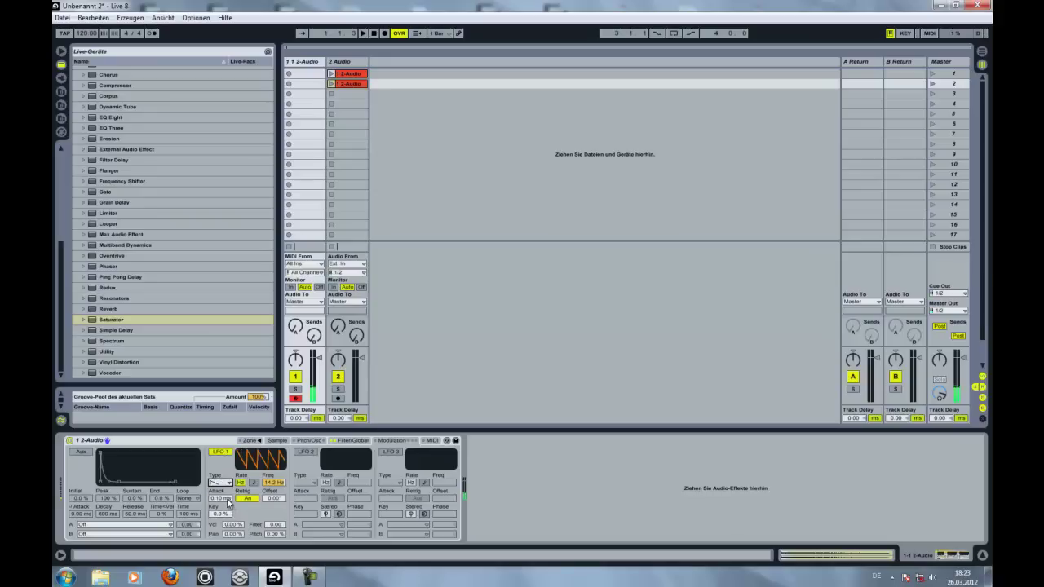
{"action": "mouse_move", "coordinate": [276, 537]}
{"action": "left_mouse_down"}
{"action": "mouse_move", "coordinate": [275, 525]}
{"action": "mouse_move", "coordinate": [275, 538]}
{"action": "left_mouse_up"}
{"action": "left_click", "coordinate": [221, 452]}
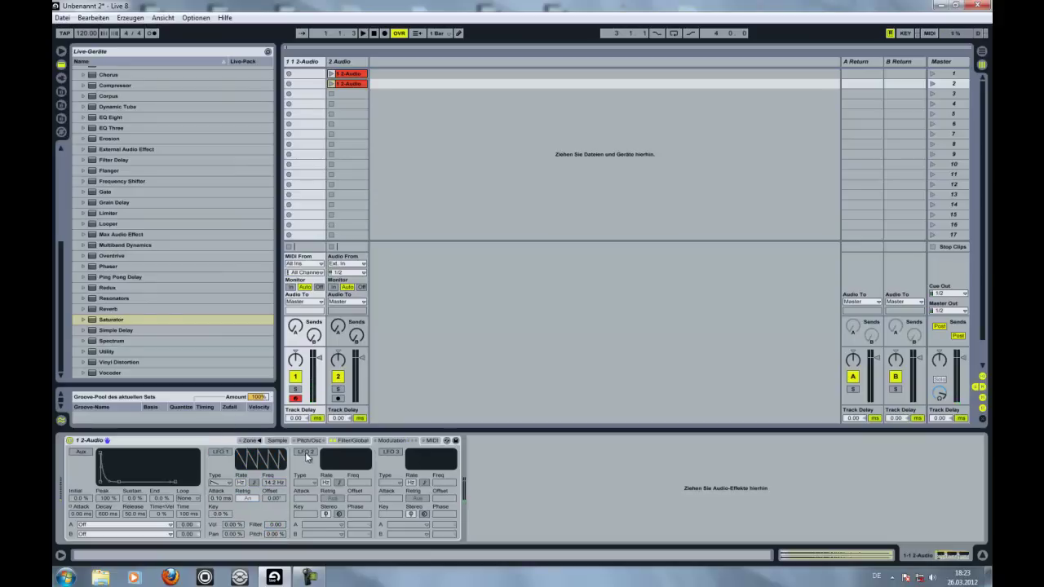
- Enable LFO 2 and switch LFO 3 on and off again
{"action": "left_click", "coordinate": [310, 453]}
{"action": "left_click", "coordinate": [389, 453]}
{"action": "left_click", "coordinate": [389, 454]}
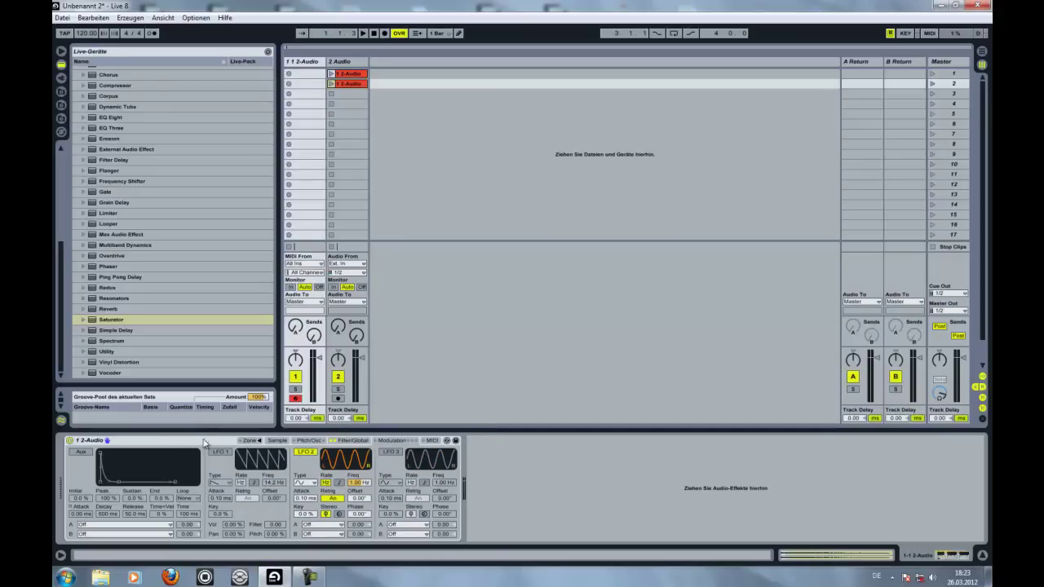
- Return to the filter settings, switch the Shaper off and set the filter's Morph to 6
{"action": "left_click", "coordinate": [318, 441]}
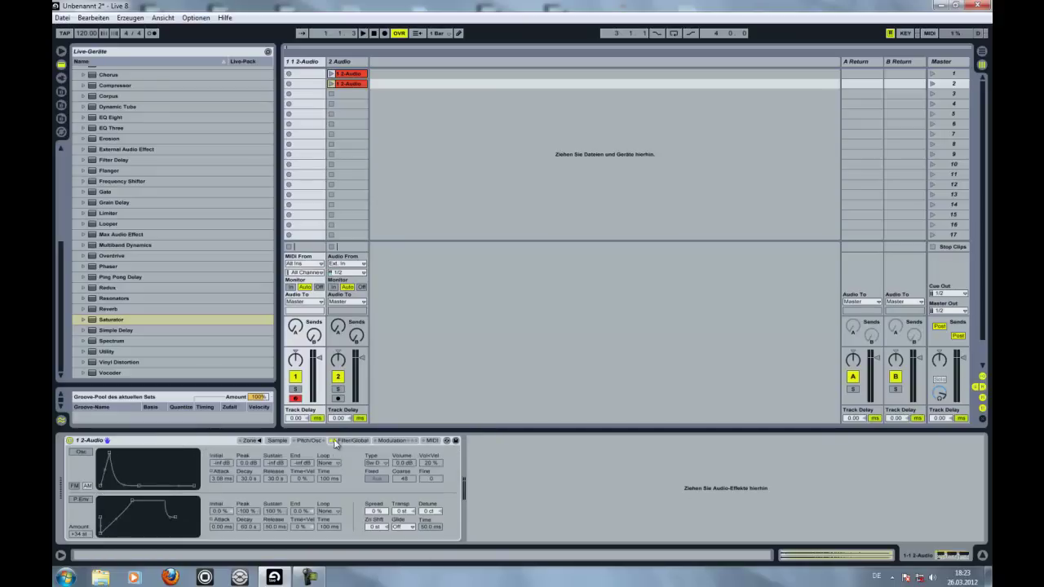
{"action": "left_click", "coordinate": [346, 441]}
{"action": "left_click_drag", "start_coordinate": [114, 516], "coordinate": [115, 514]}
{"action": "left_click", "coordinate": [135, 534]}
{"action": "left_click", "coordinate": [79, 537]}
{"action": "left_click", "coordinate": [80, 534]}
{"action": "left_click_drag", "start_coordinate": [99, 516], "coordinate": [107, 517]}
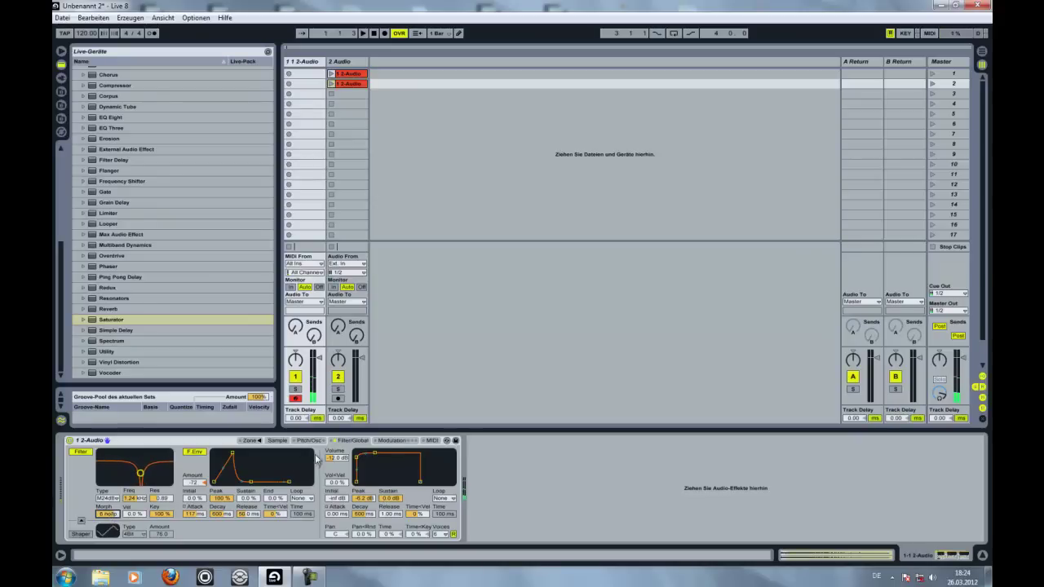
- Assign Filter Morph to LFO 2's destination A with an amount of 1.24 and switch its rate to tempo-synced 1/4 beats
{"action": "left_click", "coordinate": [389, 441]}
{"action": "left_click", "coordinate": [322, 525]}
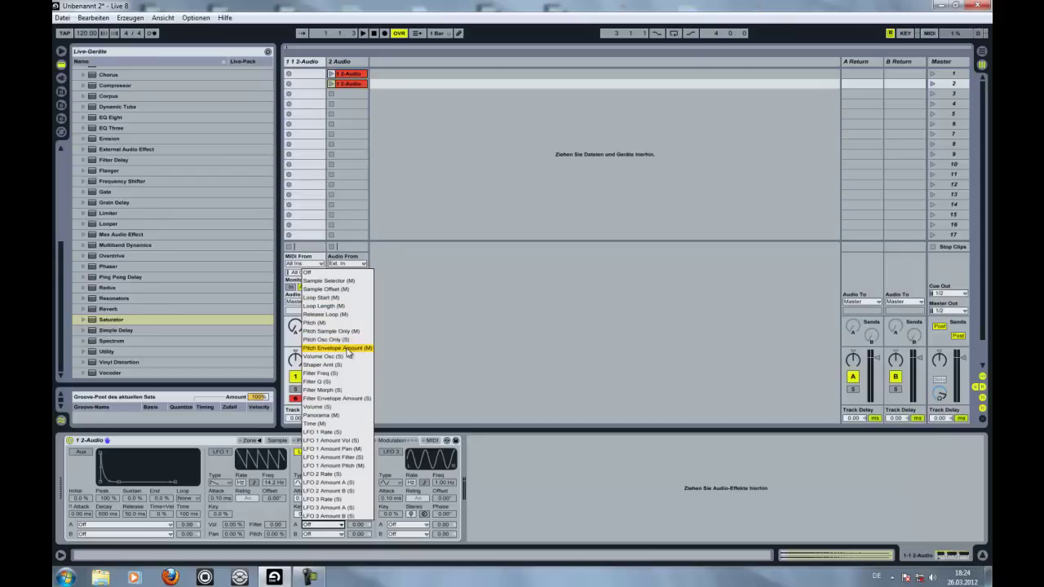
{"action": "left_click", "coordinate": [340, 390]}
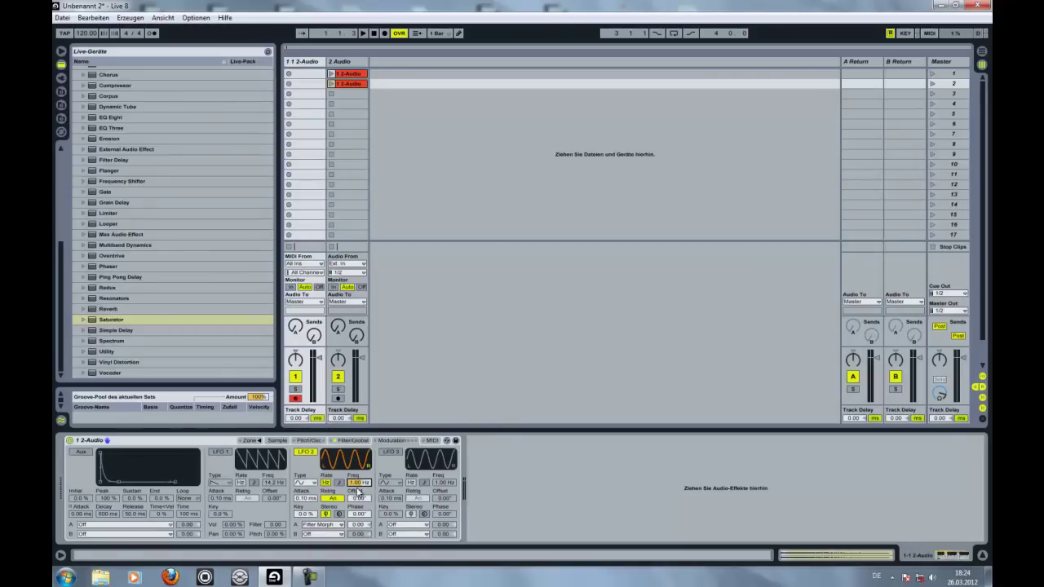
{"action": "left_click", "coordinate": [358, 526]}
{"action": "left_click_drag", "start_coordinate": [358, 526], "coordinate": [359, 532]}
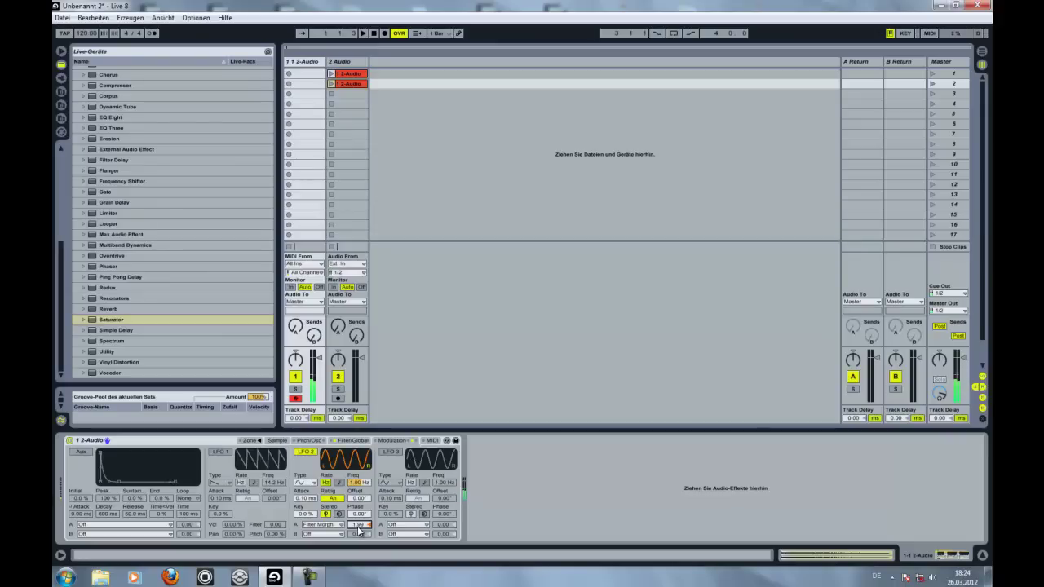
{"action": "left_click_drag", "start_coordinate": [359, 530], "coordinate": [359, 531]}
{"action": "left_click_drag", "start_coordinate": [357, 483], "coordinate": [357, 488]}
{"action": "left_click", "coordinate": [340, 483]}
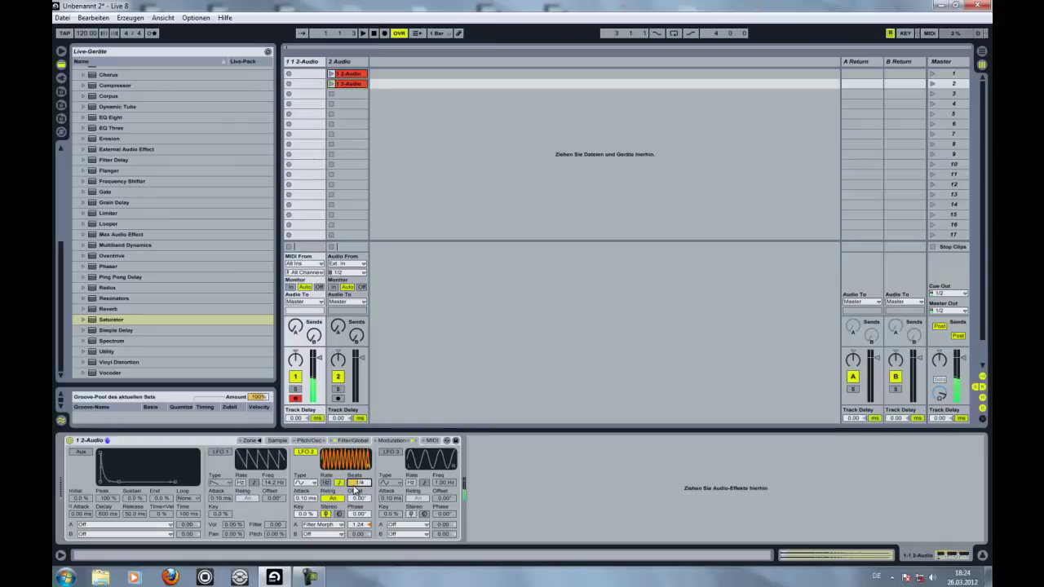
- Try Volume Osc at 17.16 and Volume at 11.19 as LFO 2's destination B
{"action": "left_click", "coordinate": [338, 534]}
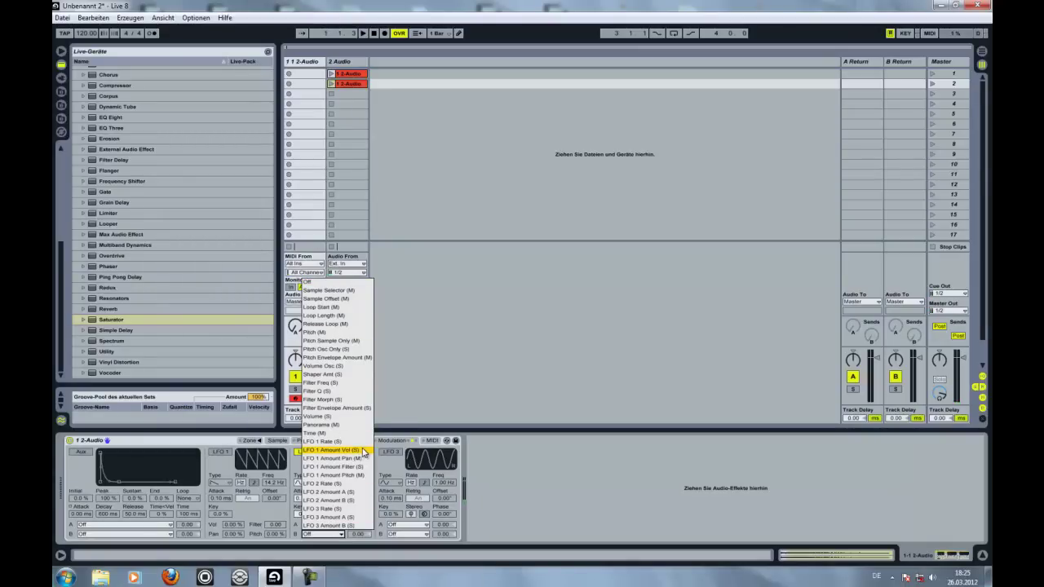
{"action": "left_click", "coordinate": [354, 366]}
{"action": "mouse_move", "coordinate": [356, 537]}
{"action": "left_mouse_down"}
{"action": "mouse_move", "coordinate": [357, 515]}
{"action": "mouse_move", "coordinate": [362, 531]}
{"action": "left_mouse_up"}
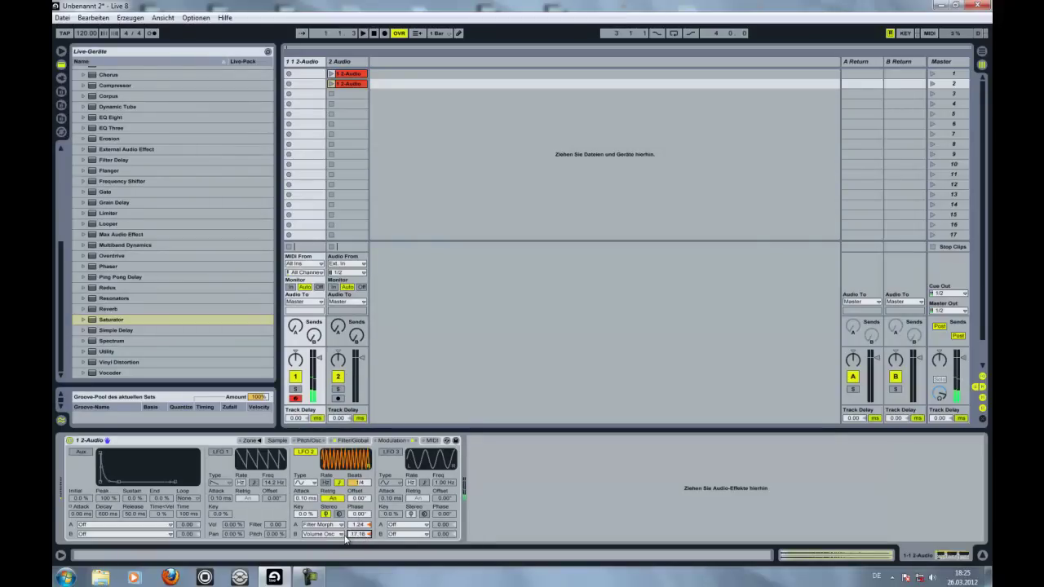
{"action": "left_click", "coordinate": [330, 534]}
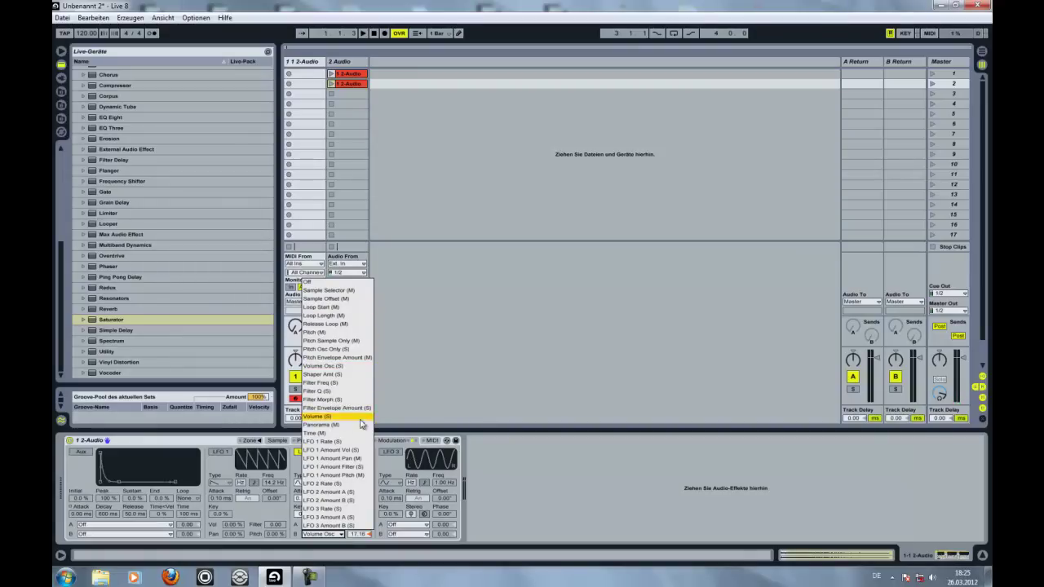
{"action": "left_click", "coordinate": [333, 416]}
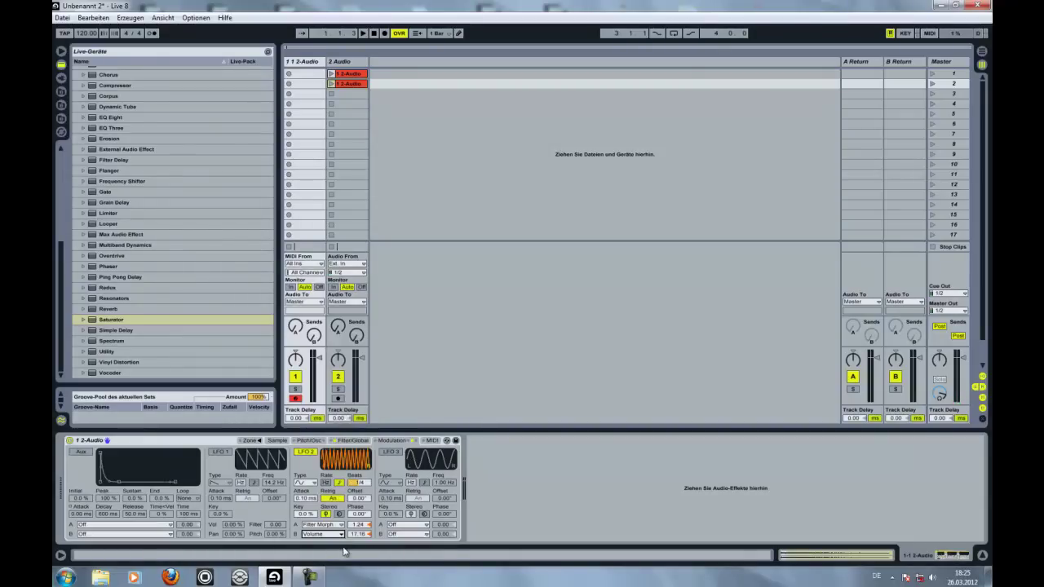
{"action": "left_click_drag", "start_coordinate": [360, 536], "coordinate": [360, 534]}
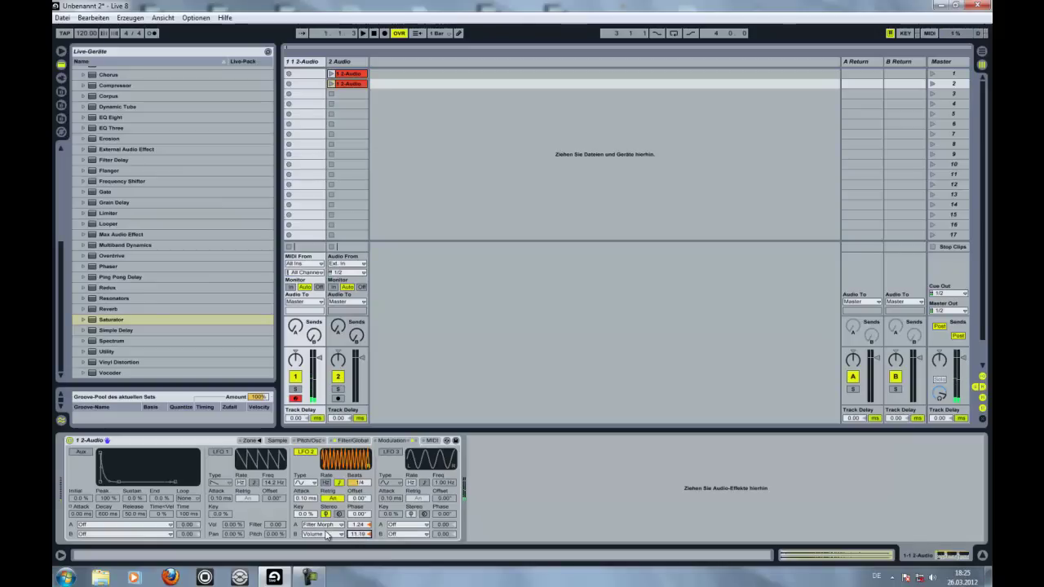
- Try Sample Selector as LFO 2's destination B at a high amount, and shift the sample's sustain loop to 1965–2112
{"action": "left_click", "coordinate": [329, 535]}
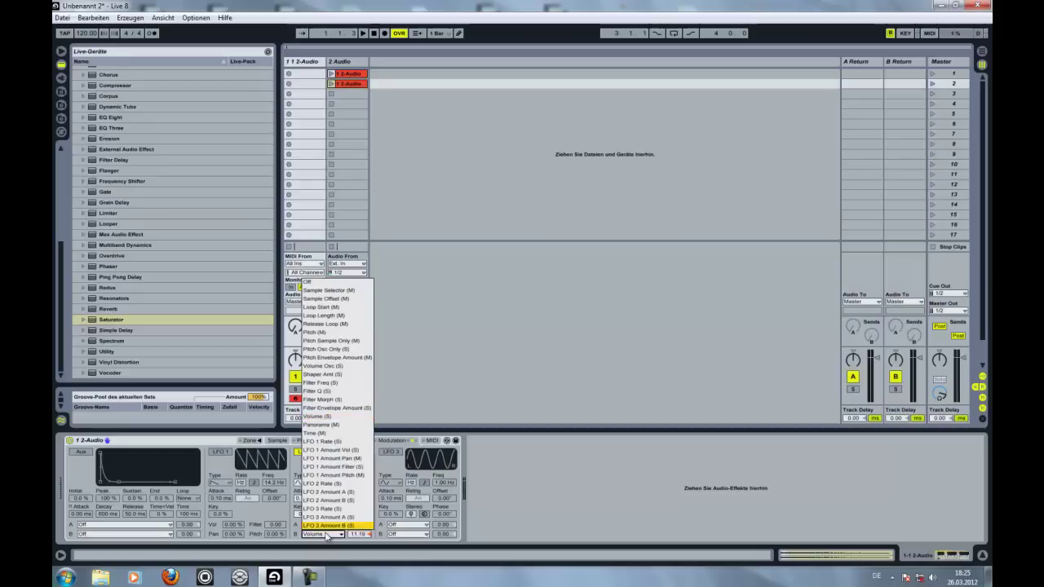
{"action": "left_click", "coordinate": [346, 290]}
{"action": "left_click", "coordinate": [278, 440]}
{"action": "left_click_drag", "start_coordinate": [282, 451], "coordinate": [302, 449]}
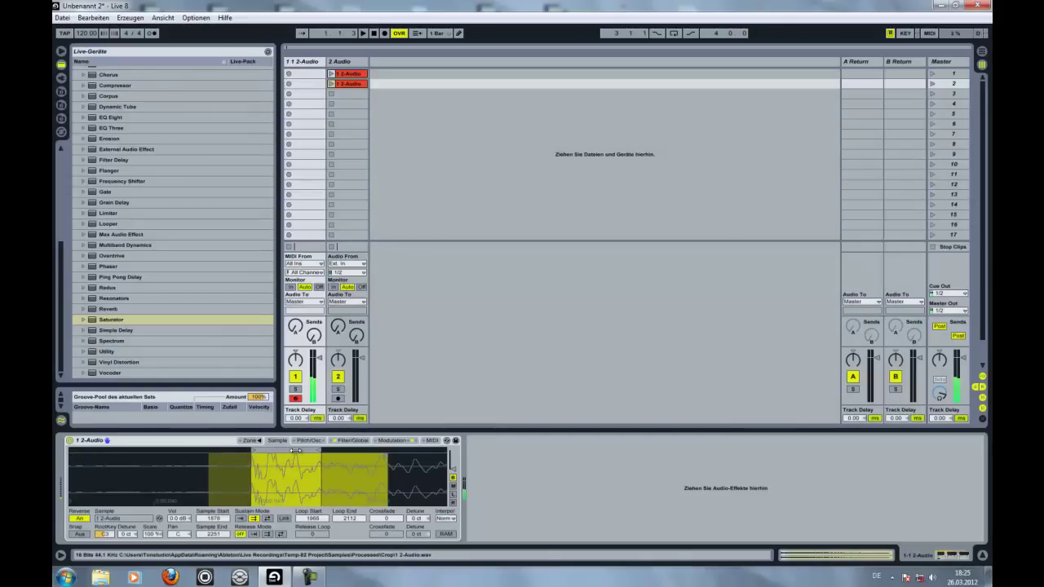
{"action": "left_click", "coordinate": [390, 441]}
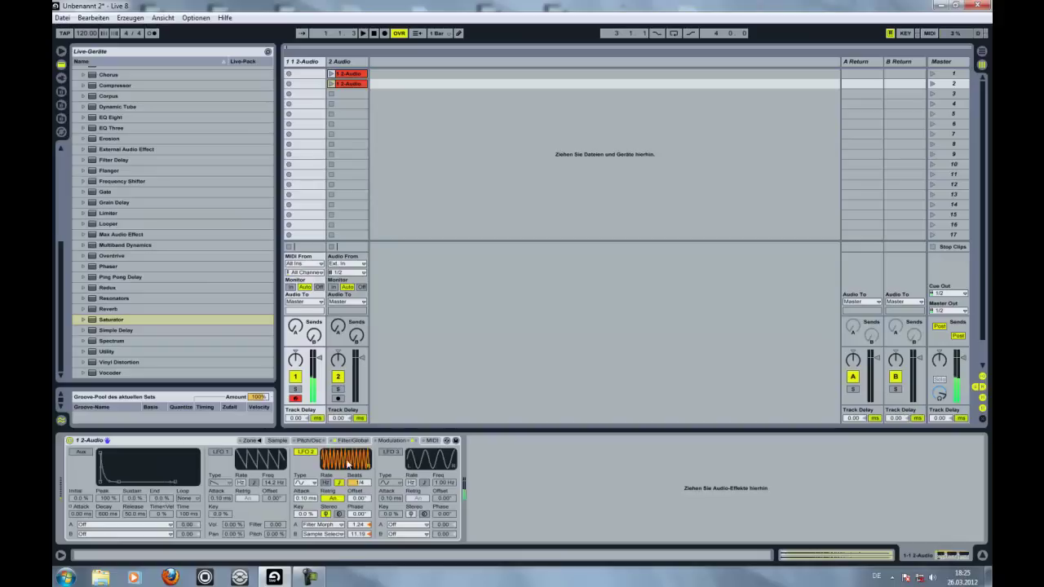
{"action": "left_click_drag", "start_coordinate": [356, 541], "coordinate": [344, 537]}
- Set LFO 2's destination B to Pitch, try a few amounts before resetting to 0.00, and turn off Retrig
{"action": "left_click", "coordinate": [327, 535]}
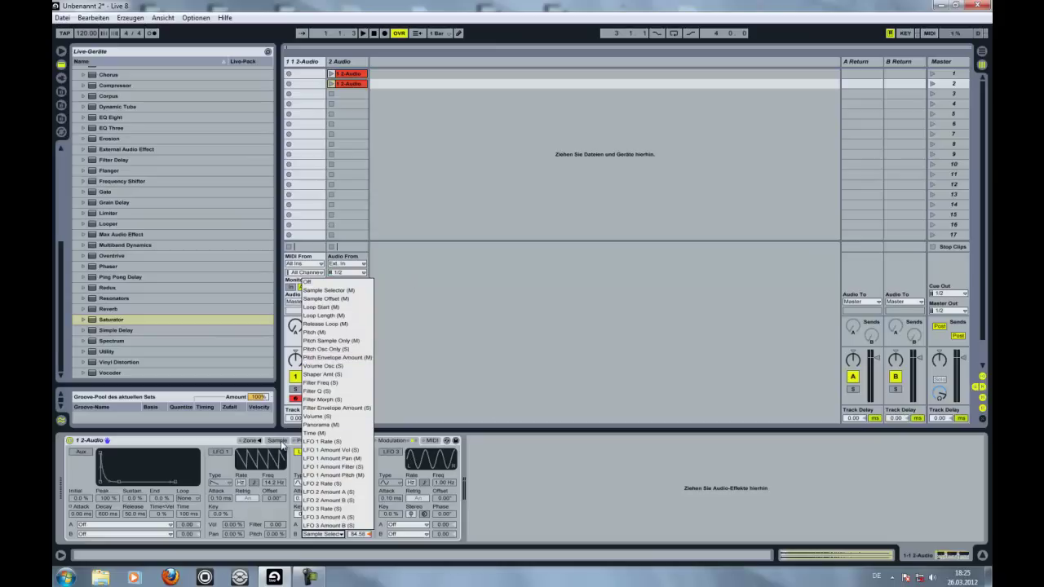
{"action": "left_click", "coordinate": [359, 333]}
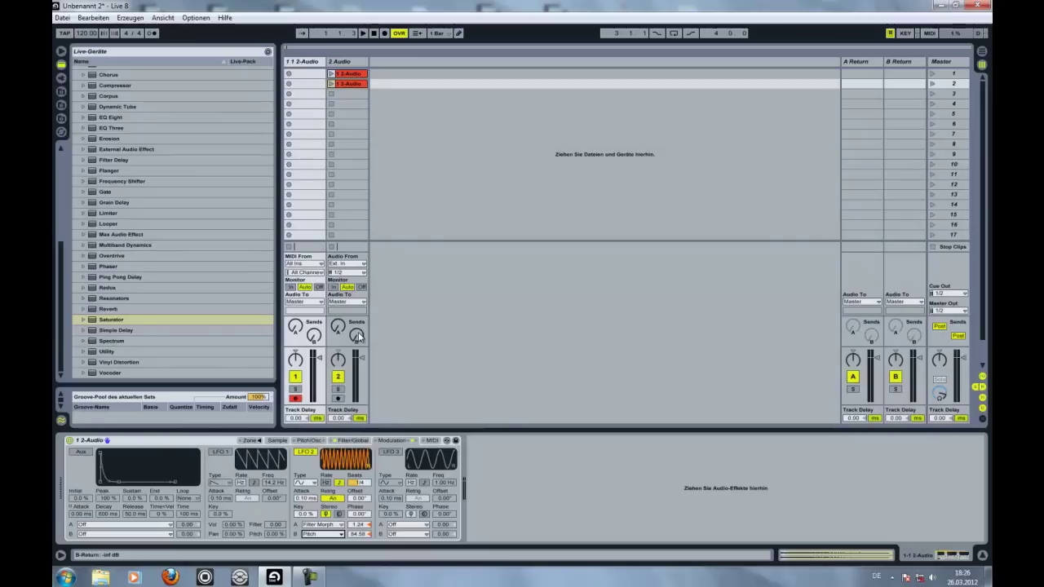
{"action": "left_click_drag", "start_coordinate": [359, 534], "coordinate": [357, 540]}
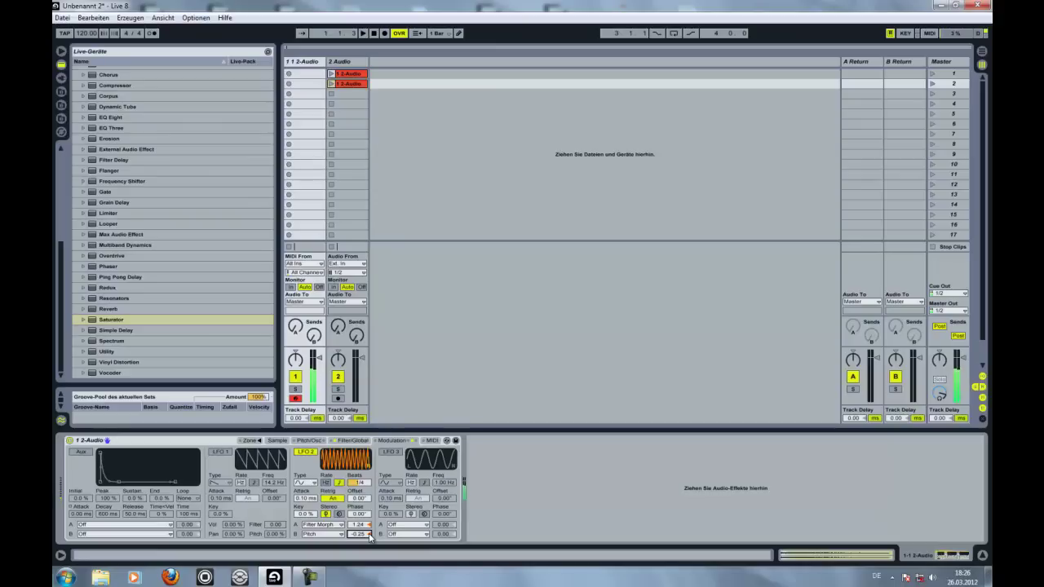
{"action": "key", "text": "Delete"}
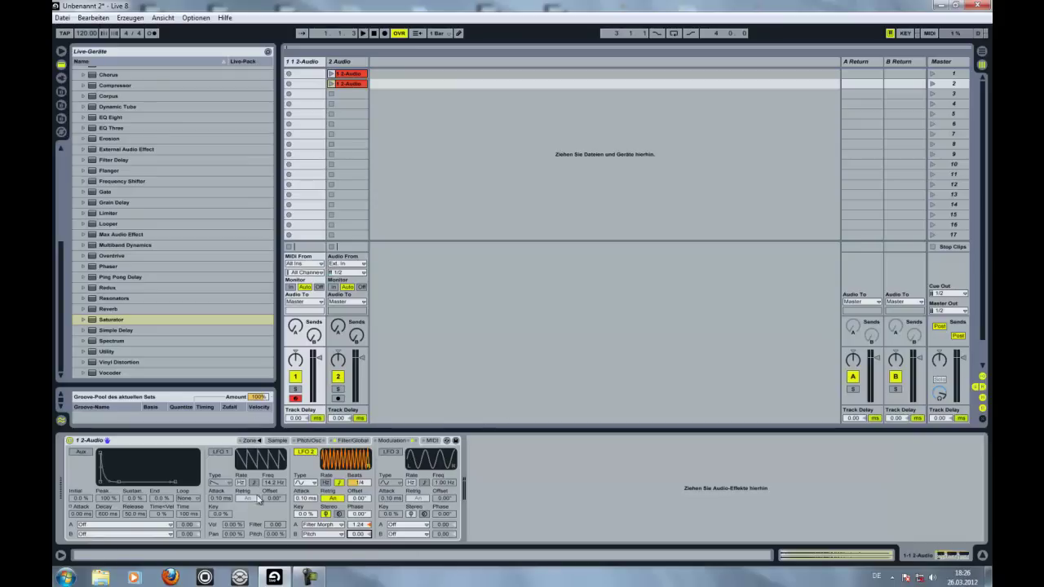
{"action": "left_click", "coordinate": [331, 498]}
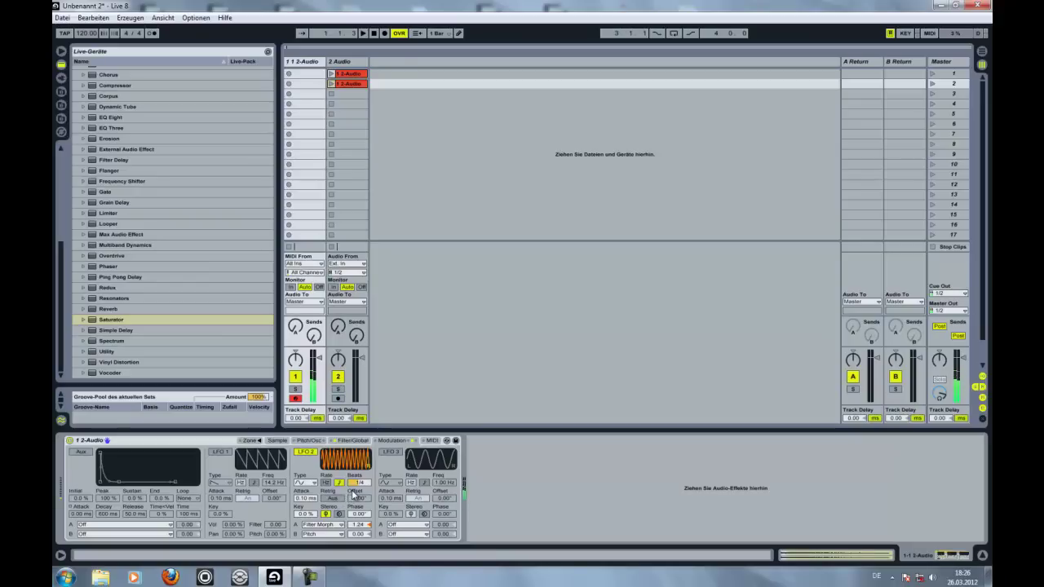
- Route the Sampler's Mod Wheel to Panorama, try an amount of 72.64 and reset it to 0.00
{"action": "left_click", "coordinate": [431, 441]}
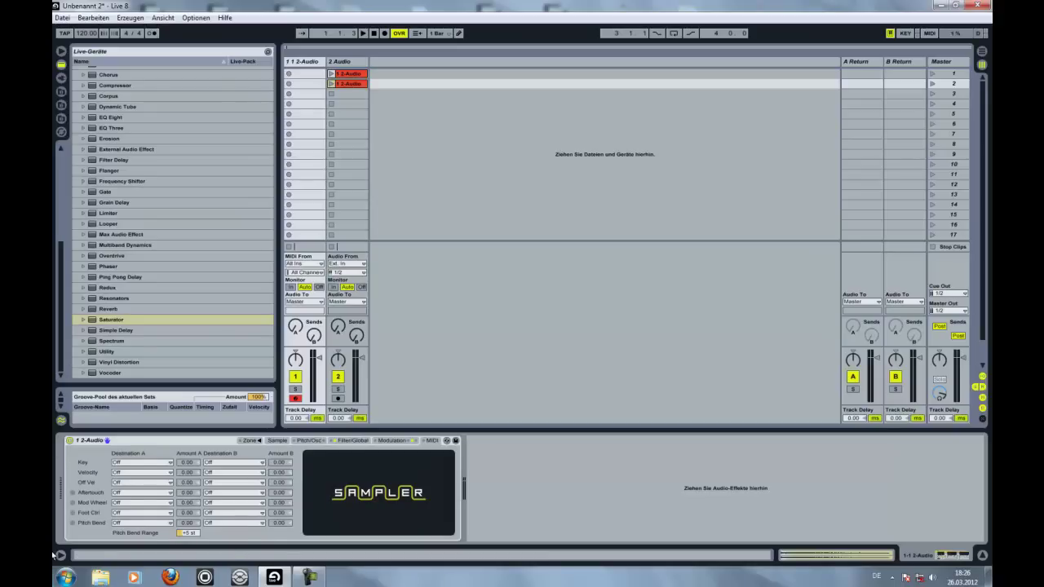
{"action": "left_click", "coordinate": [147, 503]}
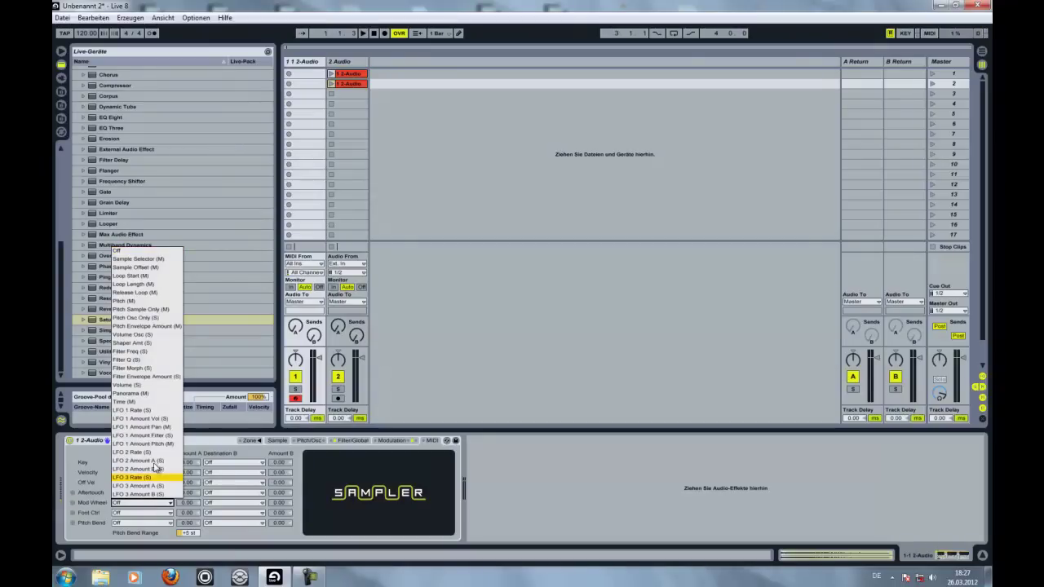
{"action": "left_click", "coordinate": [147, 395]}
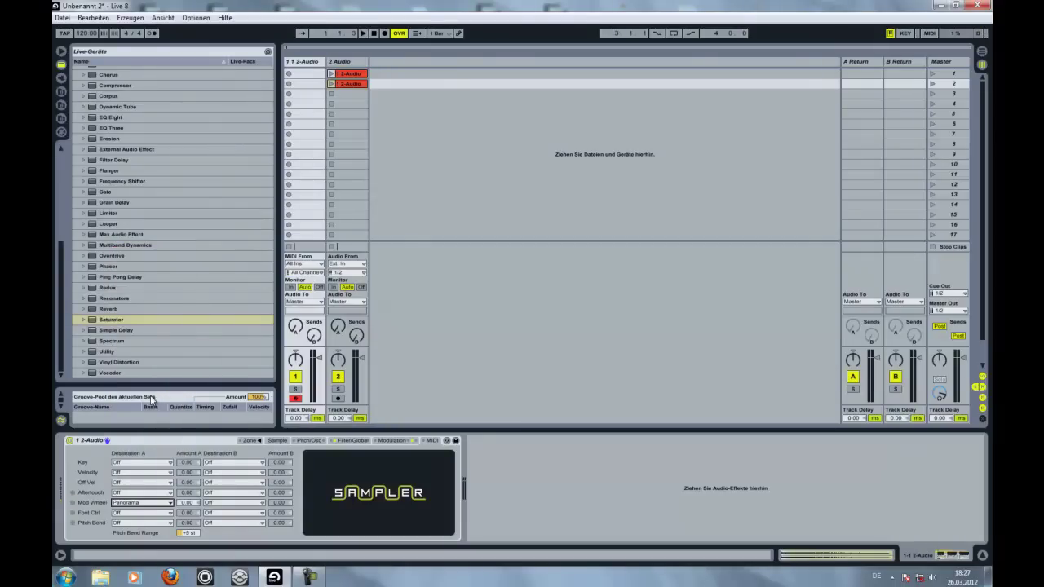
{"action": "left_click_drag", "start_coordinate": [189, 504], "coordinate": [194, 507]}
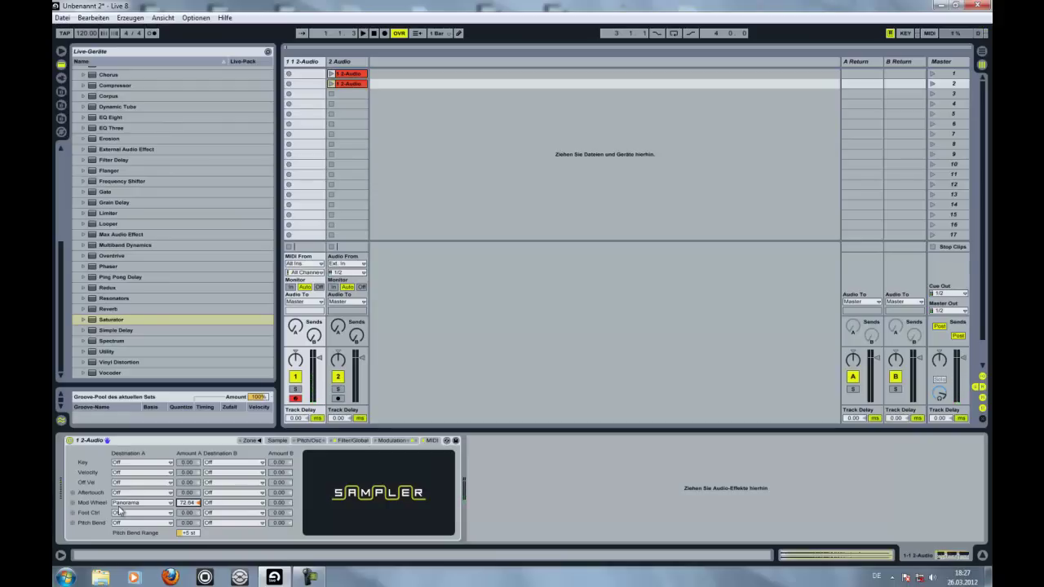
{"action": "left_click", "coordinate": [198, 504]}
- Route Aftertouch to Pitch, try a strong positive amount and reset it to 0.00
{"action": "left_click", "coordinate": [145, 494]}
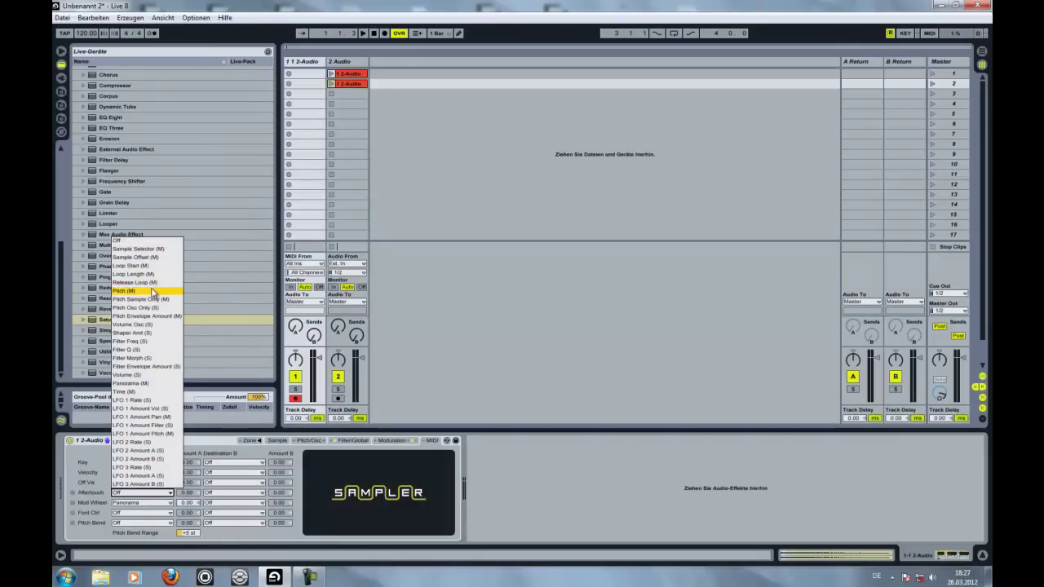
{"action": "left_click", "coordinate": [152, 292]}
{"action": "left_click_drag", "start_coordinate": [191, 506], "coordinate": [190, 499]}
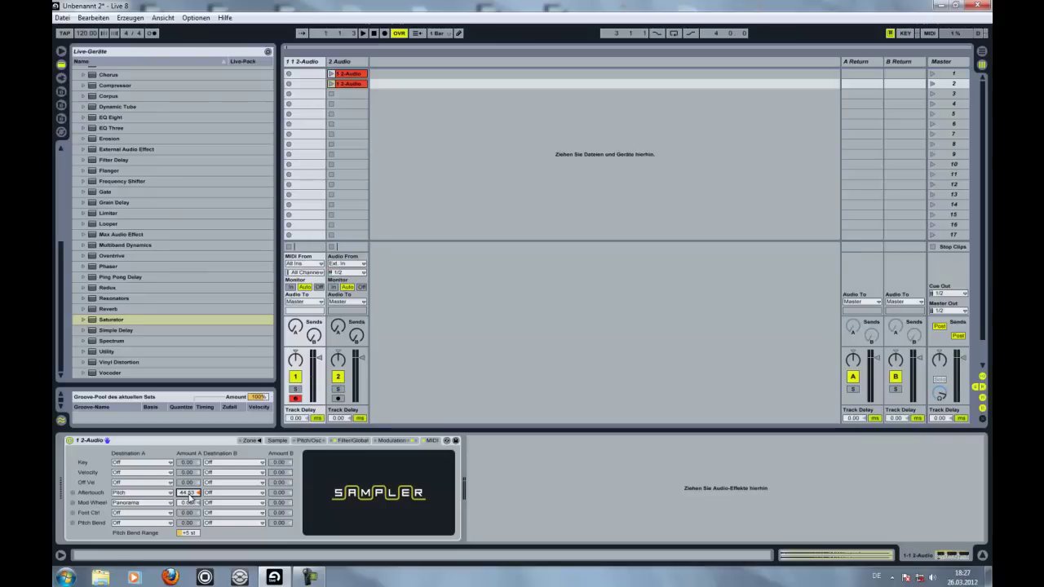
{"action": "left_click", "coordinate": [199, 492]}
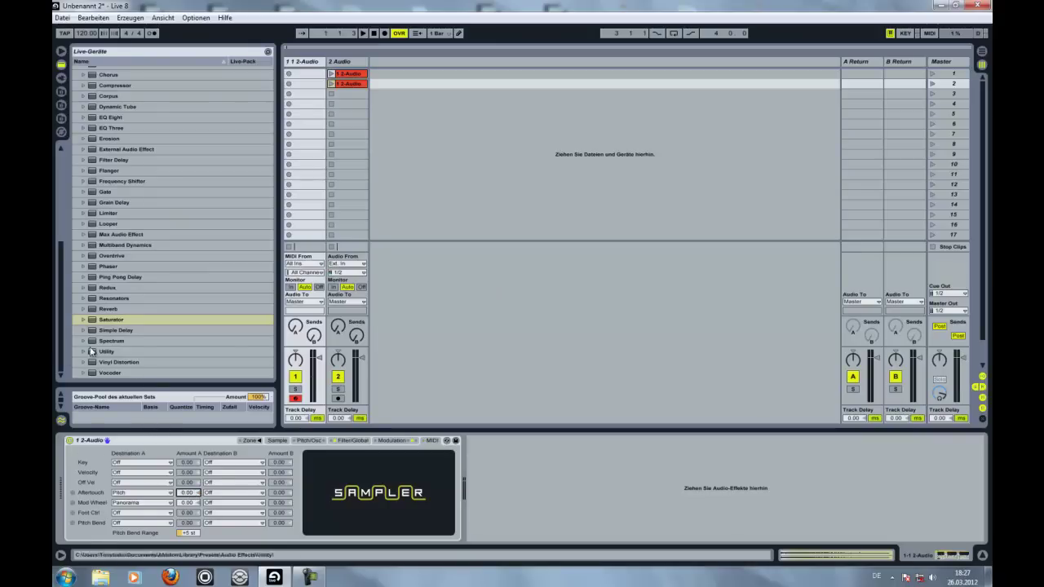
- Route Velocity to Pitch, try different positive amounts and reset the amount to 0.00
{"action": "left_click", "coordinate": [144, 473]}
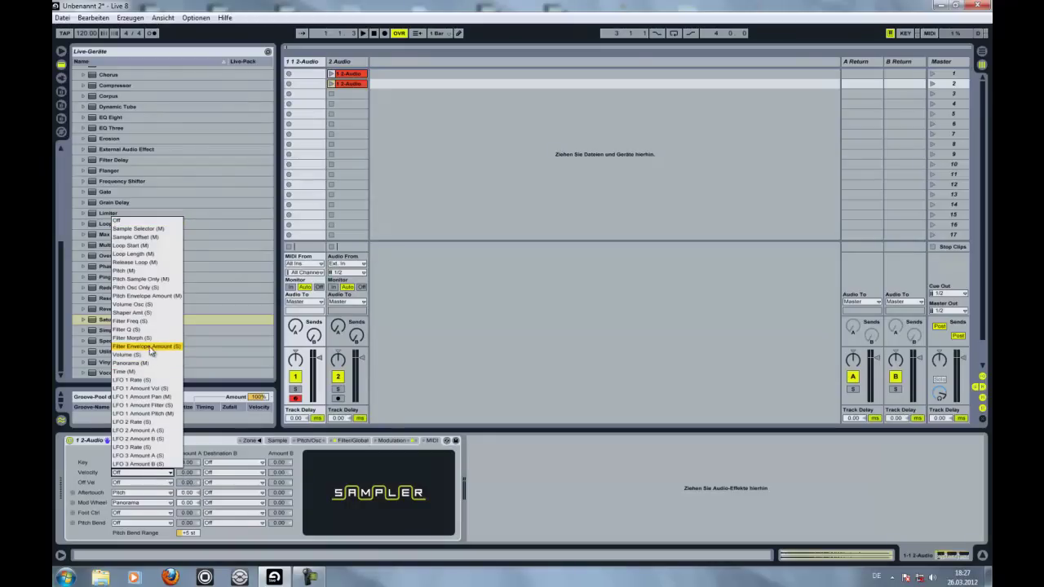
{"action": "left_click", "coordinate": [155, 271]}
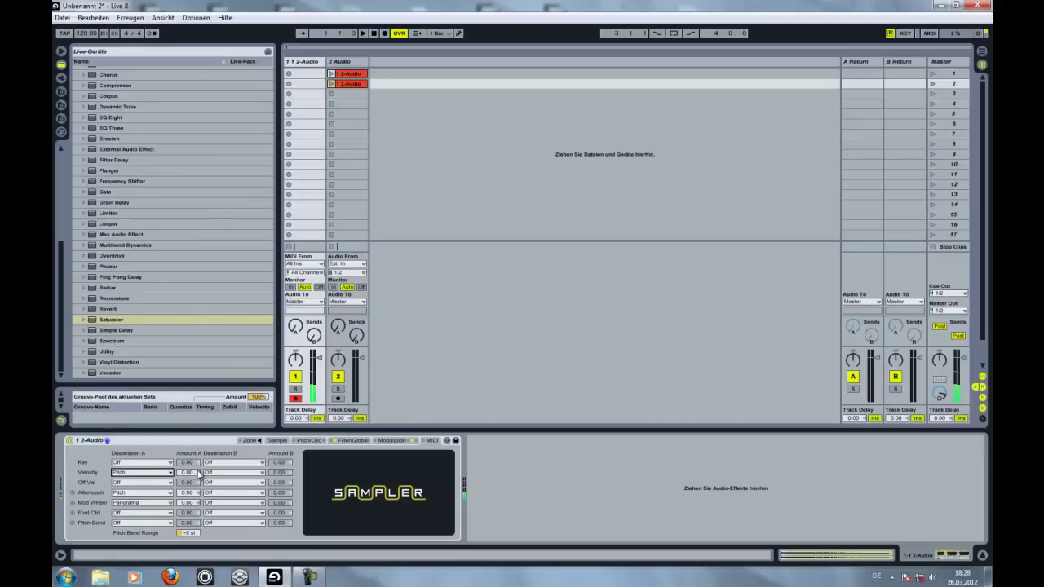
{"action": "left_click_drag", "start_coordinate": [198, 474], "coordinate": [198, 456]}
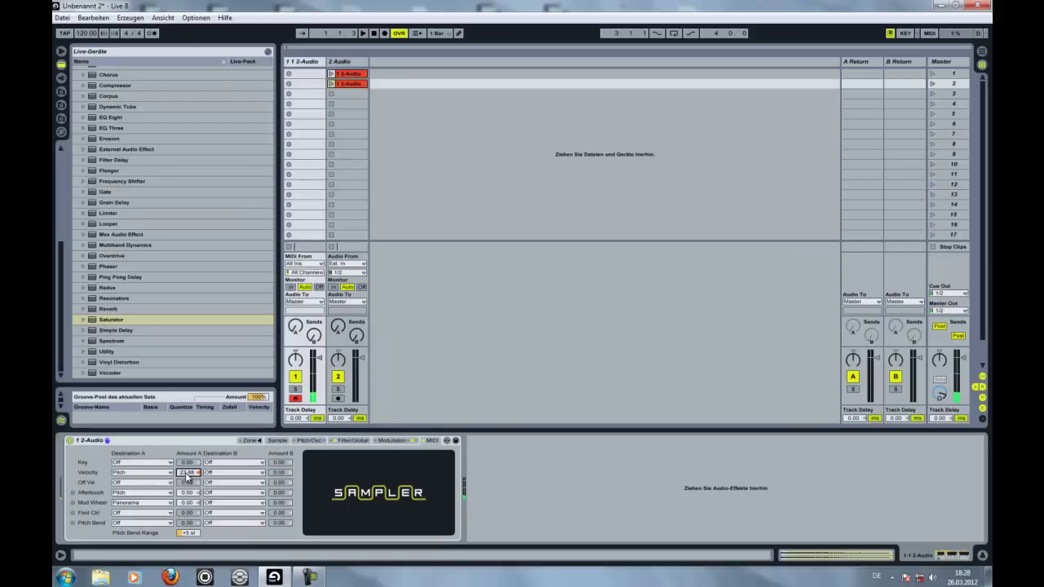
{"action": "type", "text": "73"}
{"action": "left_click", "coordinate": [198, 473]}
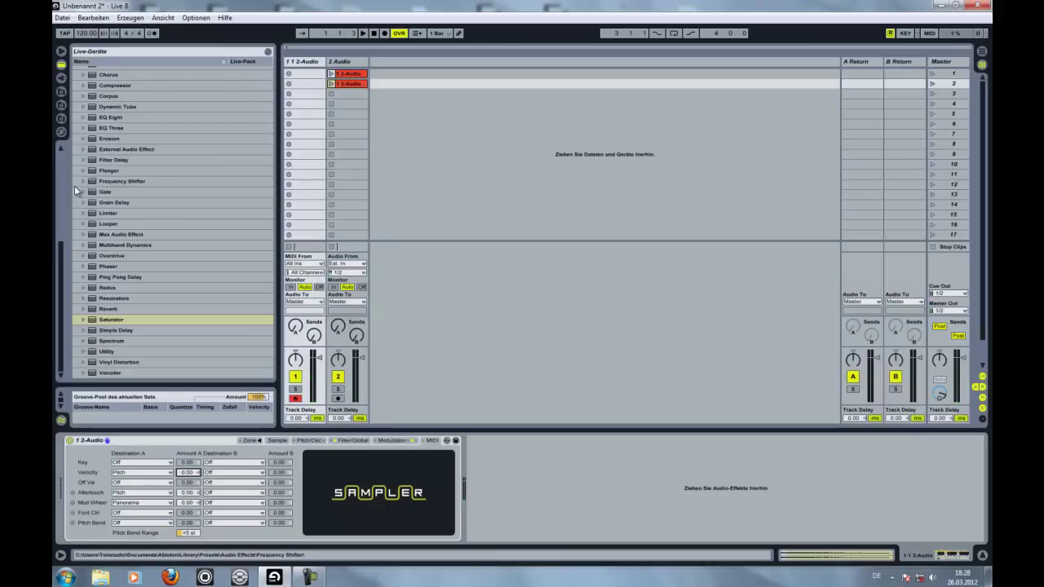
- Enable the pitch envelope, lower its sustain to -1.7 % with a much shorter decay, and switch the envelope off
{"action": "left_click", "coordinate": [313, 442]}
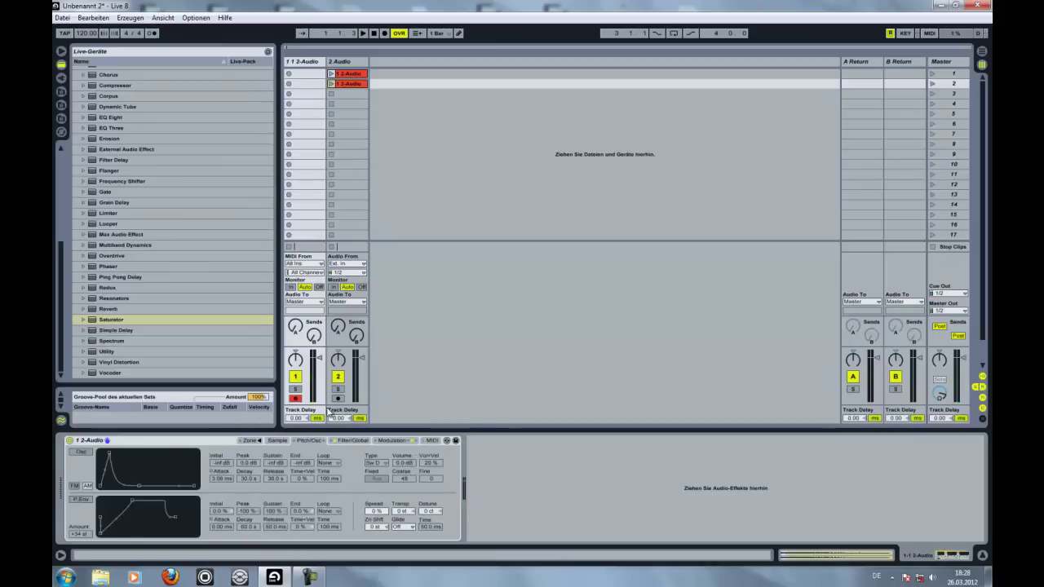
{"action": "left_click", "coordinate": [85, 499]}
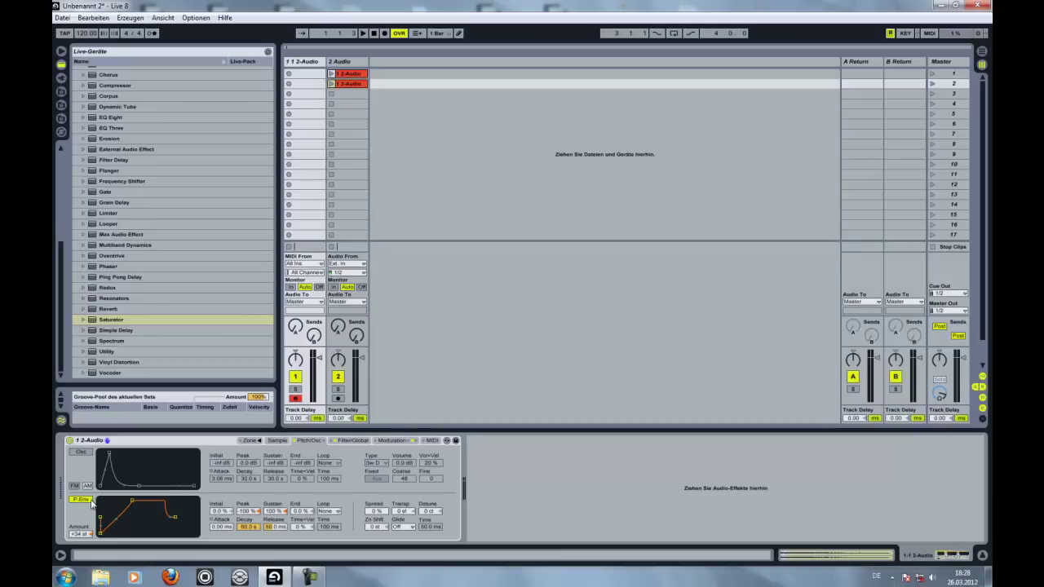
{"action": "left_click_drag", "start_coordinate": [132, 501], "coordinate": [107, 520]}
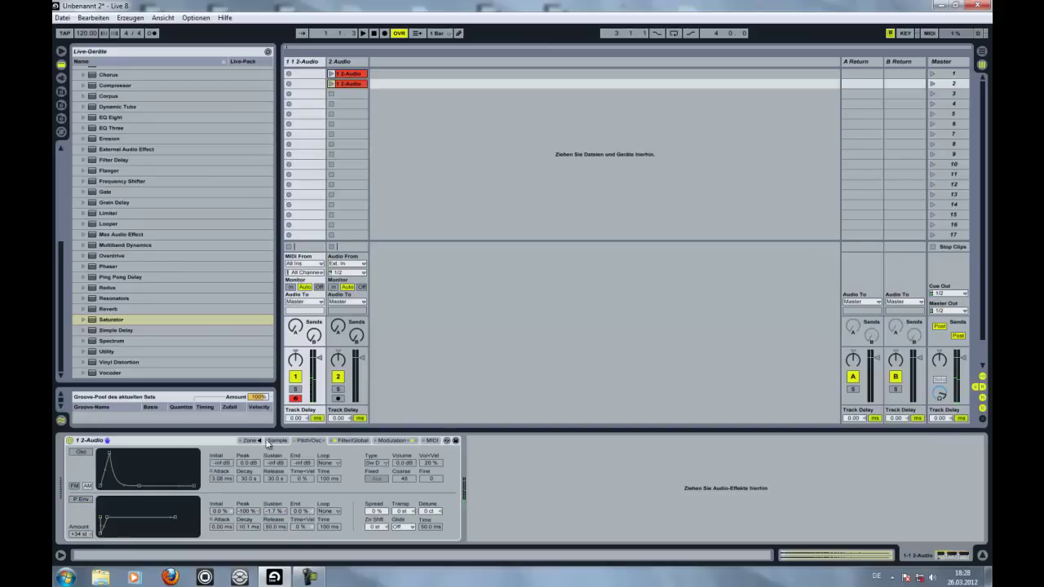
- Launch the first clip on the 2 Audio track and shift the Sampler's sustain loop to 1947–2094 in a single-channel waveform view
{"action": "left_click", "coordinate": [277, 441]}
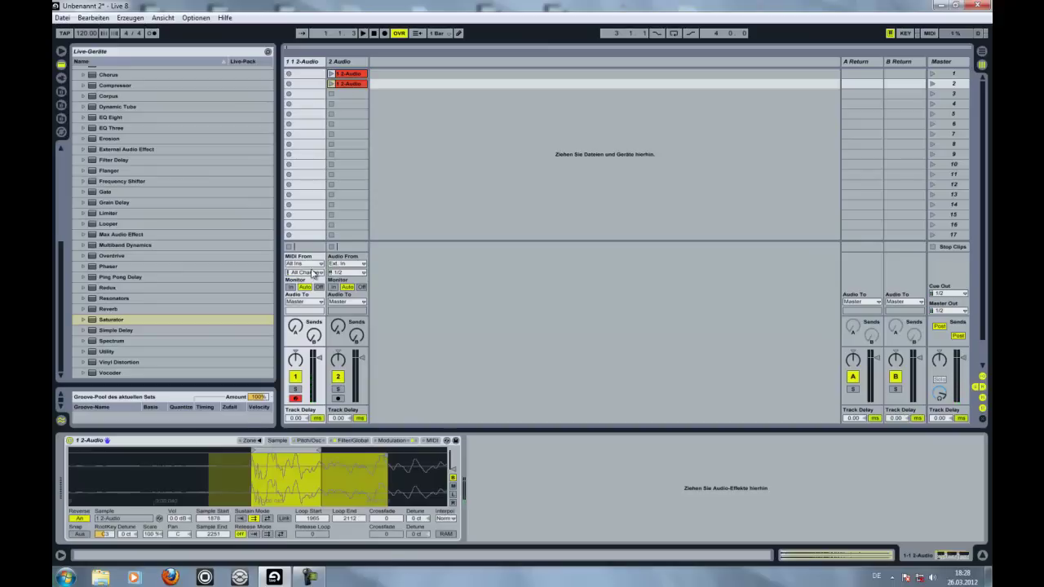
{"action": "left_click", "coordinate": [331, 74]}
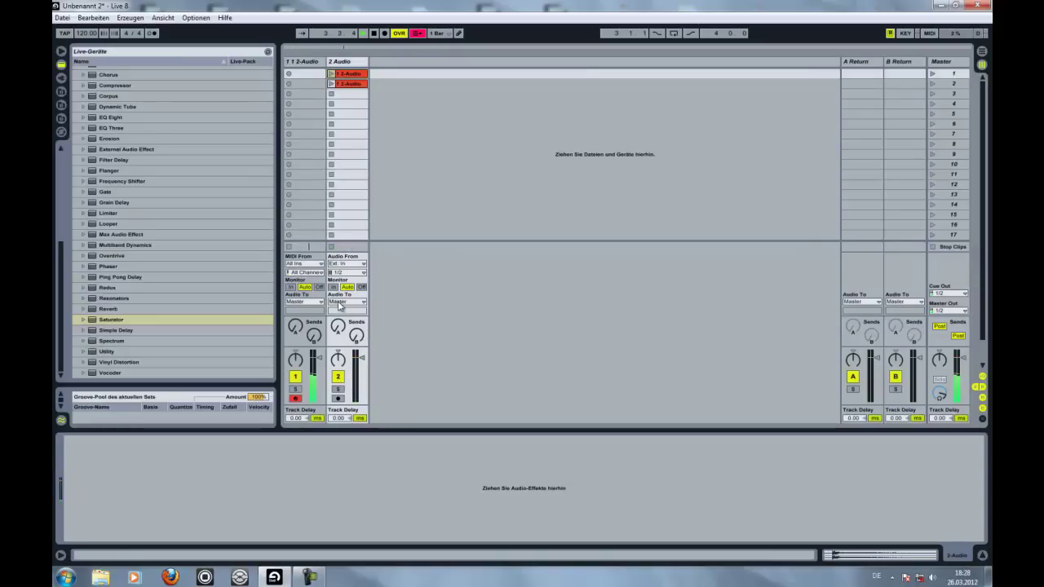
{"action": "left_click", "coordinate": [303, 62]}
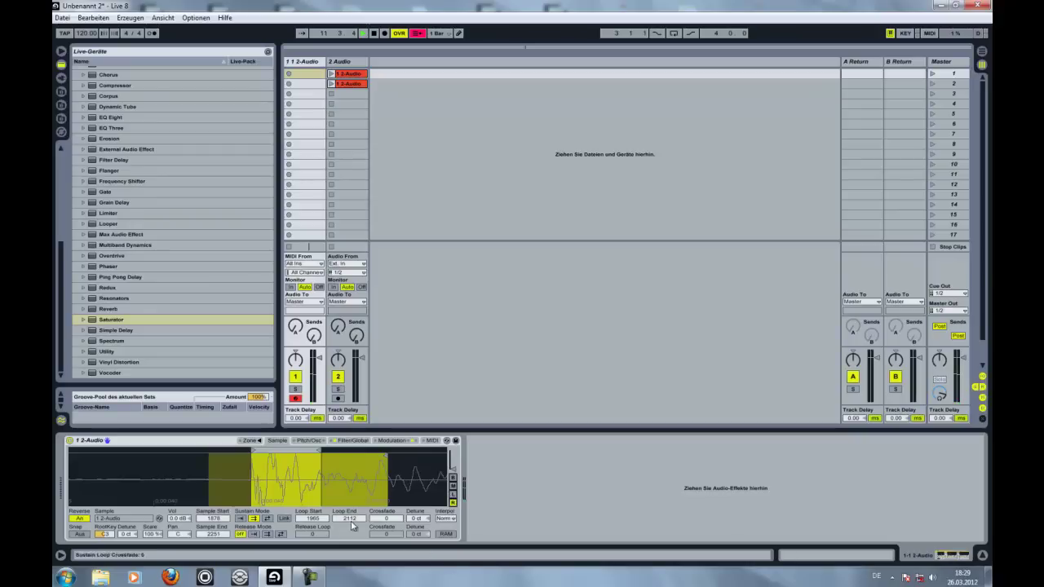
{"action": "mouse_move", "coordinate": [280, 465]}
{"action": "left_mouse_down"}
{"action": "mouse_move", "coordinate": [326, 461]}
{"action": "mouse_move", "coordinate": [272, 452]}
{"action": "left_mouse_up"}
{"action": "left_click", "coordinate": [454, 503]}
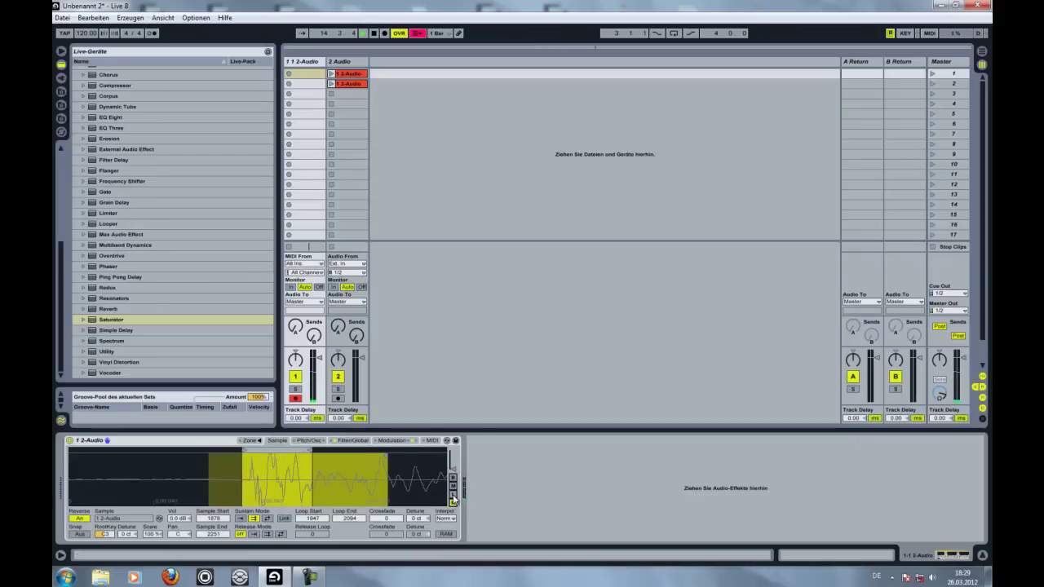
- Show both channels in the Sampler's waveform view and try a stronger vertical magnification before bringing it back down
{"action": "left_click", "coordinate": [454, 487]}
{"action": "left_click", "coordinate": [453, 477]}
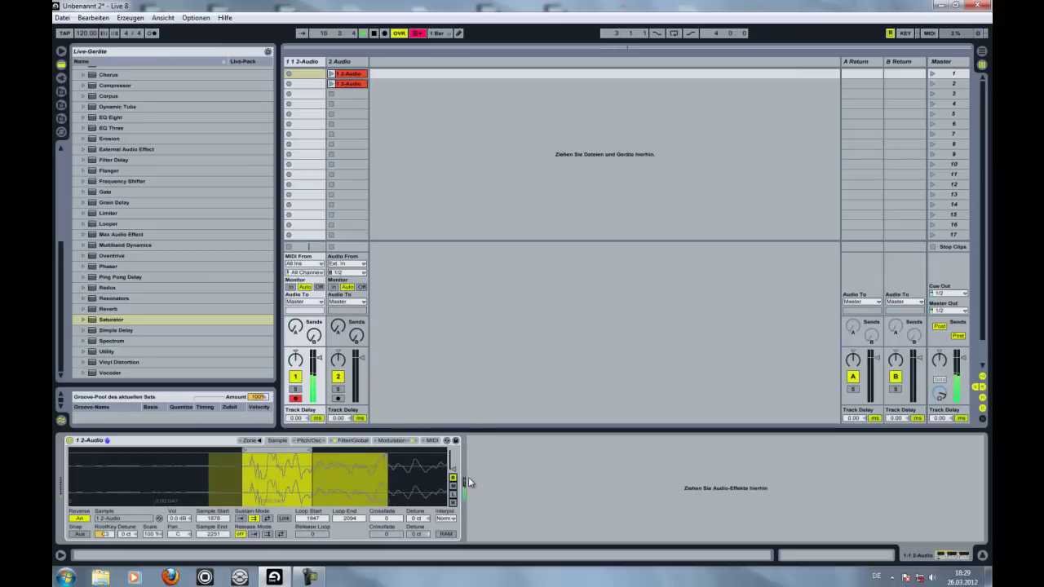
{"action": "left_click", "coordinate": [453, 503]}
{"action": "left_click", "coordinate": [454, 477]}
{"action": "left_click_drag", "start_coordinate": [451, 470], "coordinate": [451, 459]}
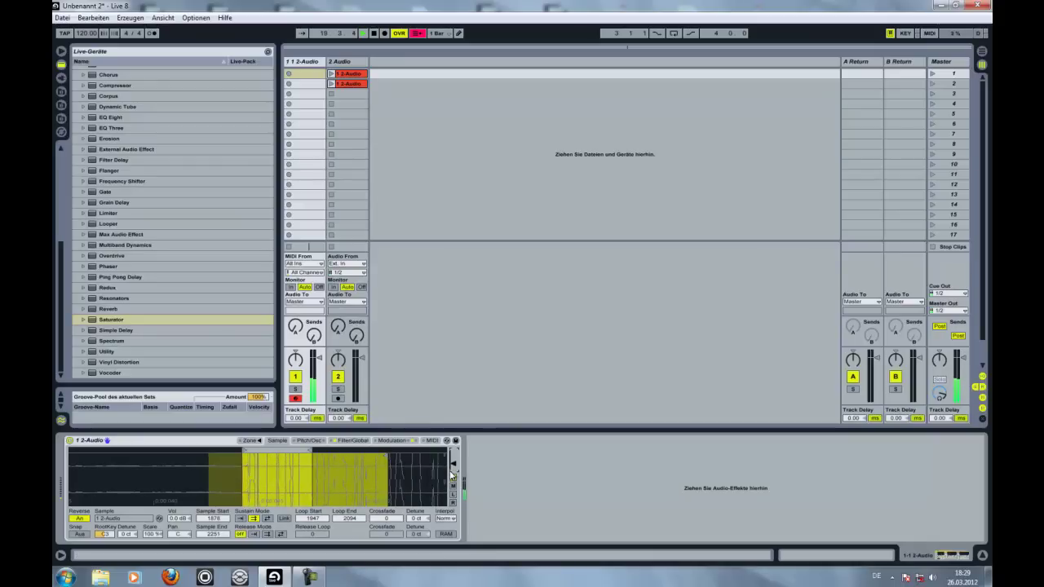
{"action": "left_click_drag", "start_coordinate": [451, 467], "coordinate": [451, 476]}
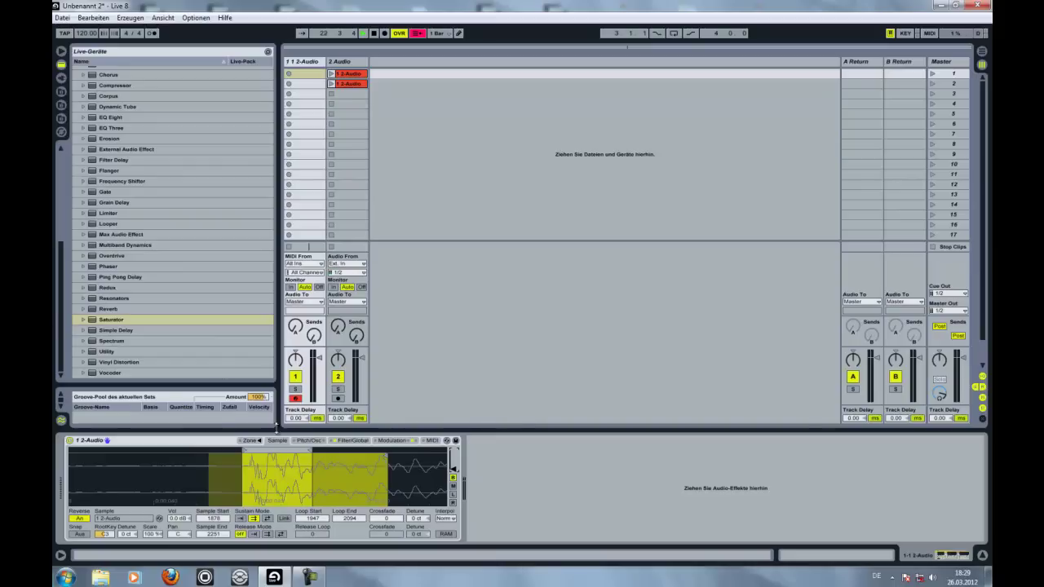
- Switch on the Shaper in the Sampler's filter section and bring up the LFO settings
{"action": "left_click", "coordinate": [310, 441]}
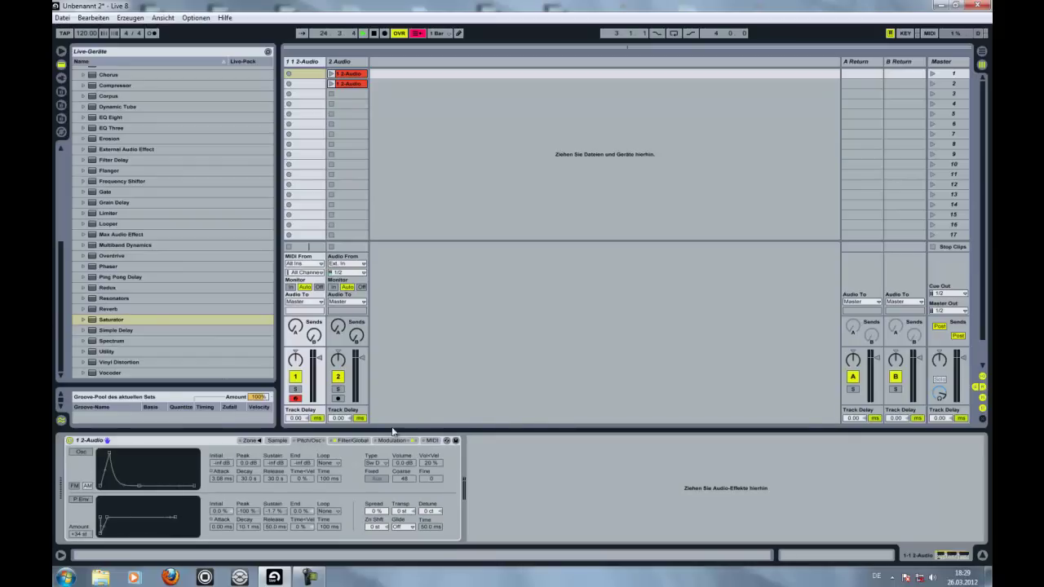
{"action": "left_click", "coordinate": [353, 441]}
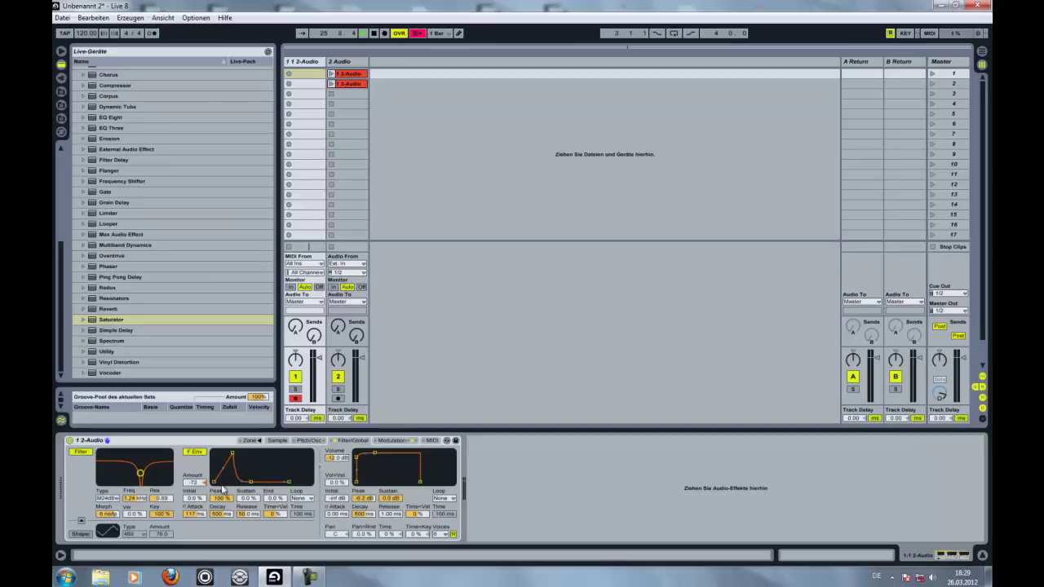
{"action": "left_click", "coordinate": [82, 534]}
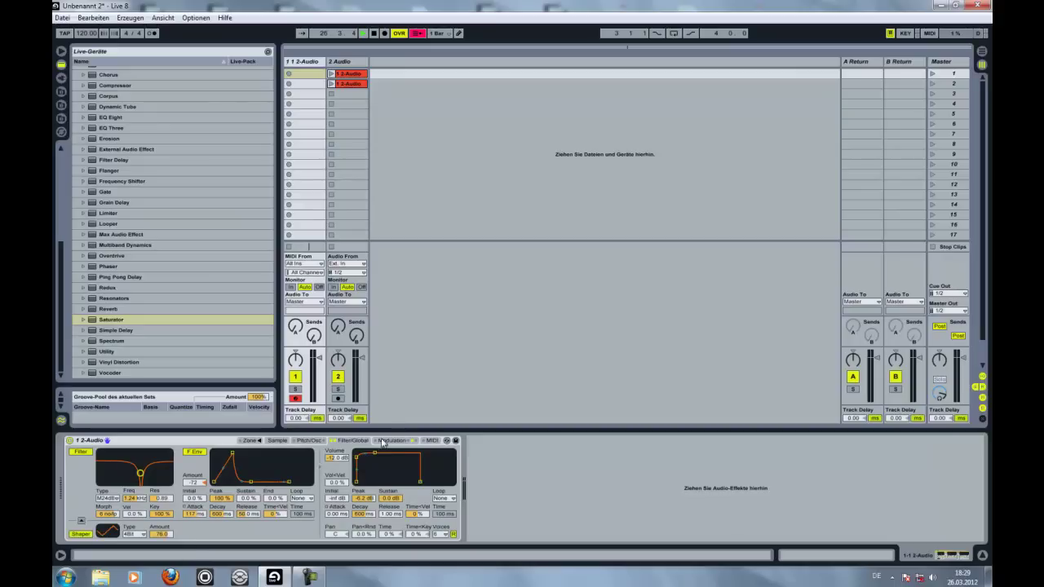
{"action": "left_click", "coordinate": [404, 442]}
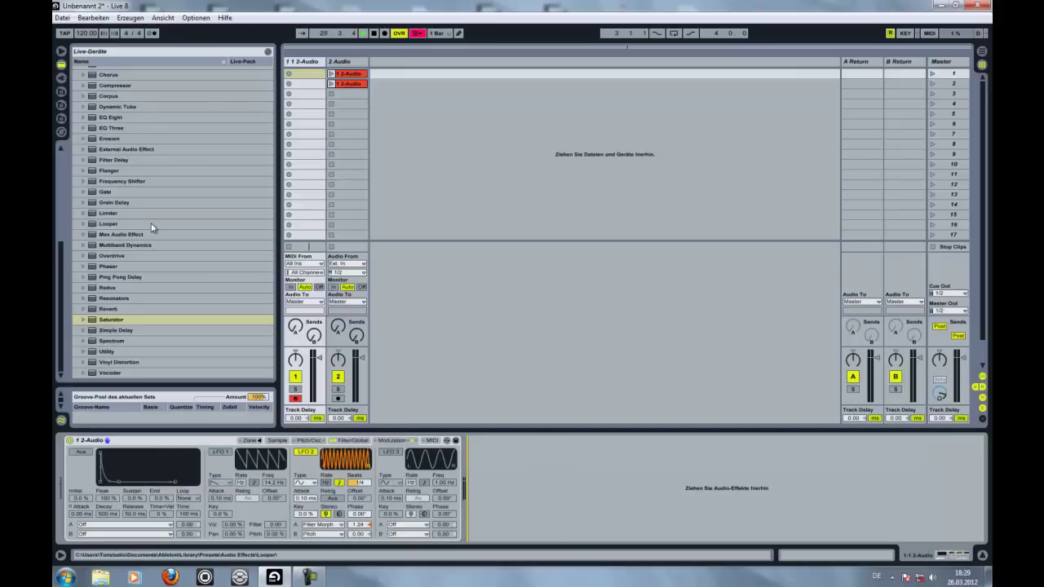
- Add an EQ Eight after the Sampler with a low cut on the lowest band and gently shaped bands above it
{"action": "scroll", "coordinate": [155, 226], "scroll_direction": "up", "scroll_amount": 1}
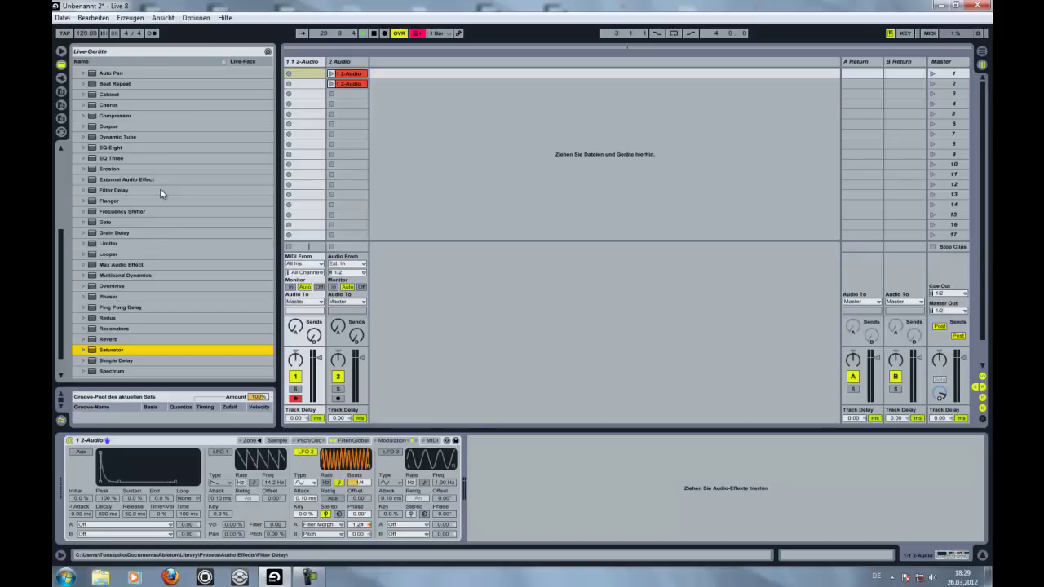
{"action": "left_click_drag", "start_coordinate": [104, 147], "coordinate": [608, 483]}
{"action": "left_click", "coordinate": [528, 535]}
- Add a Reverb after the EQ Eight, switch off its chorus, and set Dry/Wet to 26 % and Decay Time to 1.12 s
{"action": "left_click_drag", "start_coordinate": [171, 339], "coordinate": [788, 479]}
{"action": "left_click", "coordinate": [849, 459]}
{"action": "left_click", "coordinate": [918, 458]}
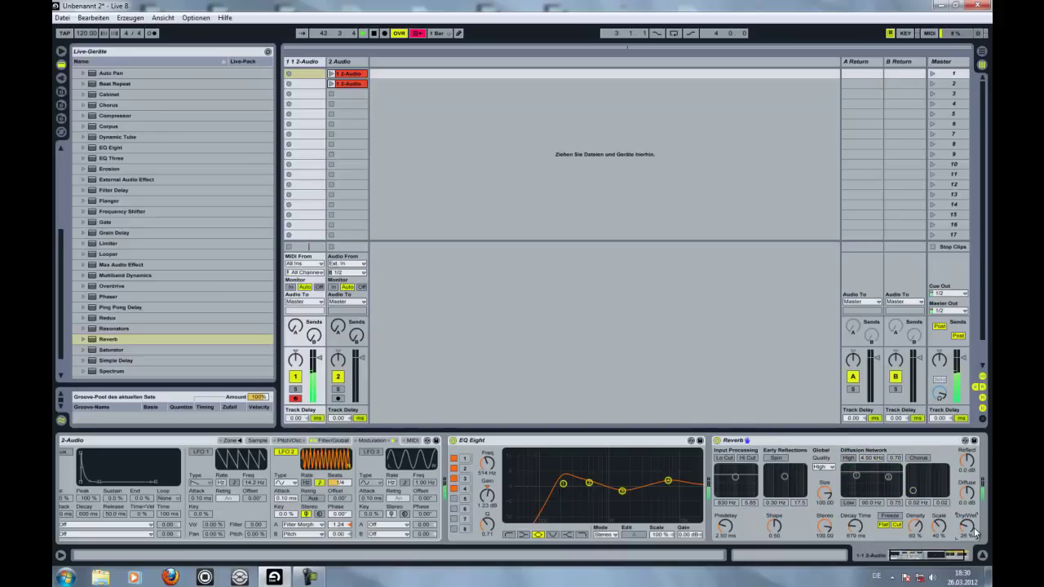
{"action": "left_click_drag", "start_coordinate": [855, 533], "coordinate": [855, 528]}
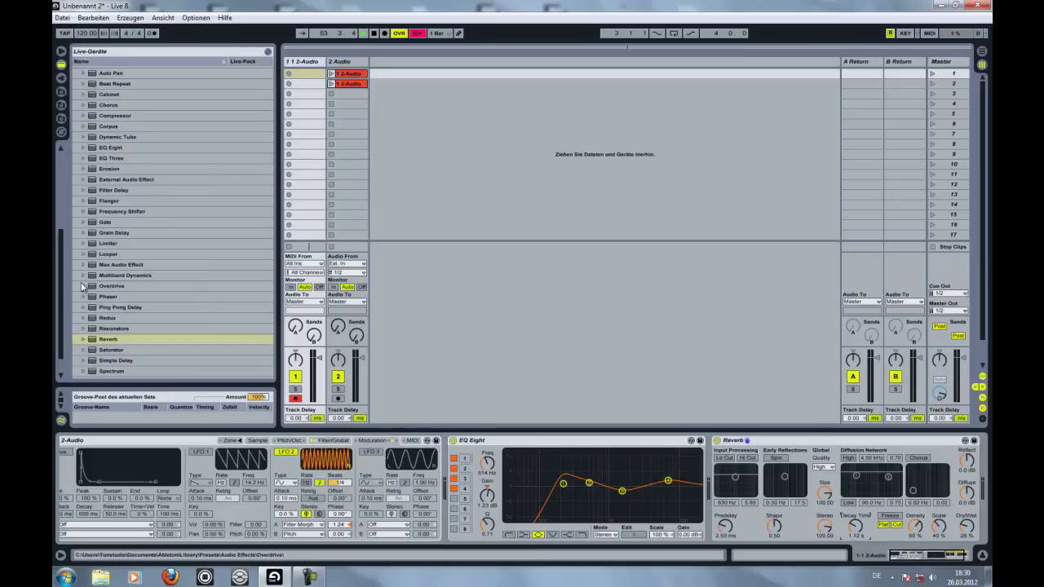
- Add a Ping Pong Delay at the chain's end and a Saturator before it, with 16.0 dB drive and about 79 % Dry/Wet
{"action": "mouse_move", "coordinate": [101, 307]}
{"action": "left_mouse_down"}
{"action": "mouse_move", "coordinate": [191, 345]}
{"action": "mouse_move", "coordinate": [938, 468]}
{"action": "mouse_move", "coordinate": [976, 493]}
{"action": "left_mouse_up"}
{"action": "left_click_drag", "start_coordinate": [112, 350], "coordinate": [911, 496]}
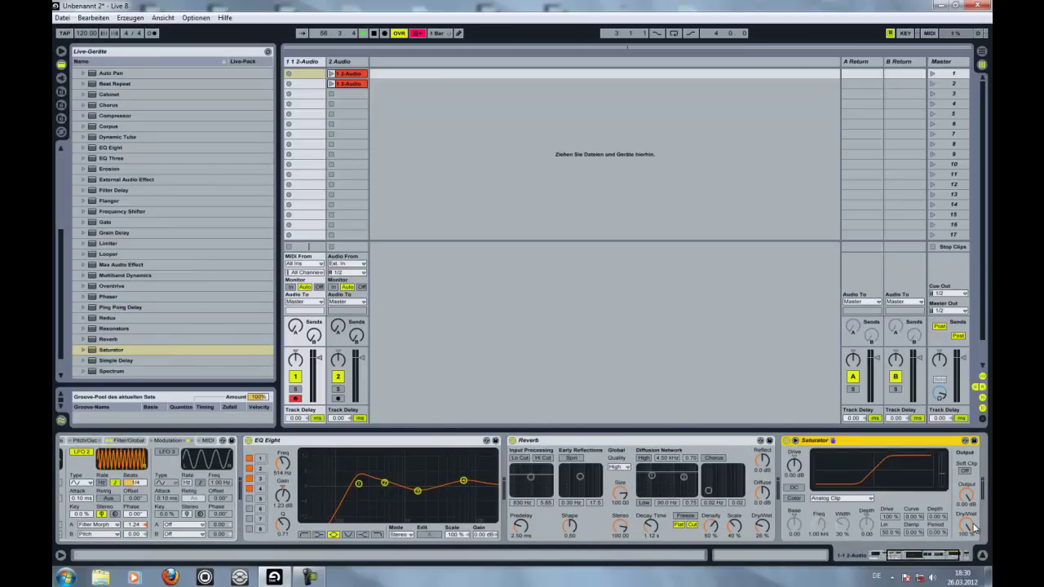
{"action": "left_click_drag", "start_coordinate": [795, 466], "coordinate": [796, 469]}
- Keep the Ping Pong Delay at 3 beat divisions, lower its feedback to 3.0 % and reduce its Dry/Wet mix
{"action": "left_click", "coordinate": [950, 556]}
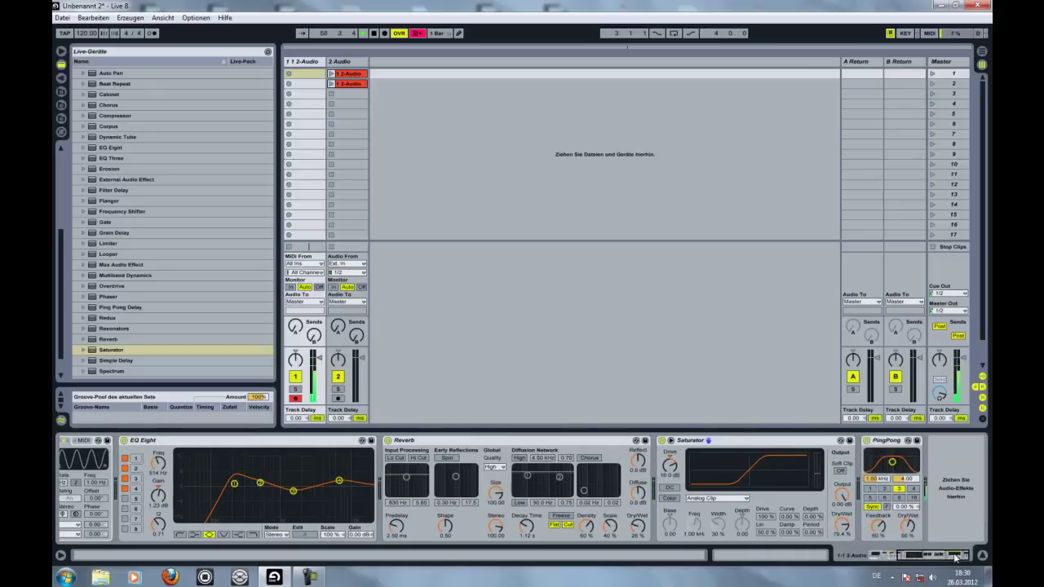
{"action": "left_click", "coordinate": [886, 497]}
{"action": "left_click", "coordinate": [899, 489]}
{"action": "left_click_drag", "start_coordinate": [879, 526], "coordinate": [911, 531]}
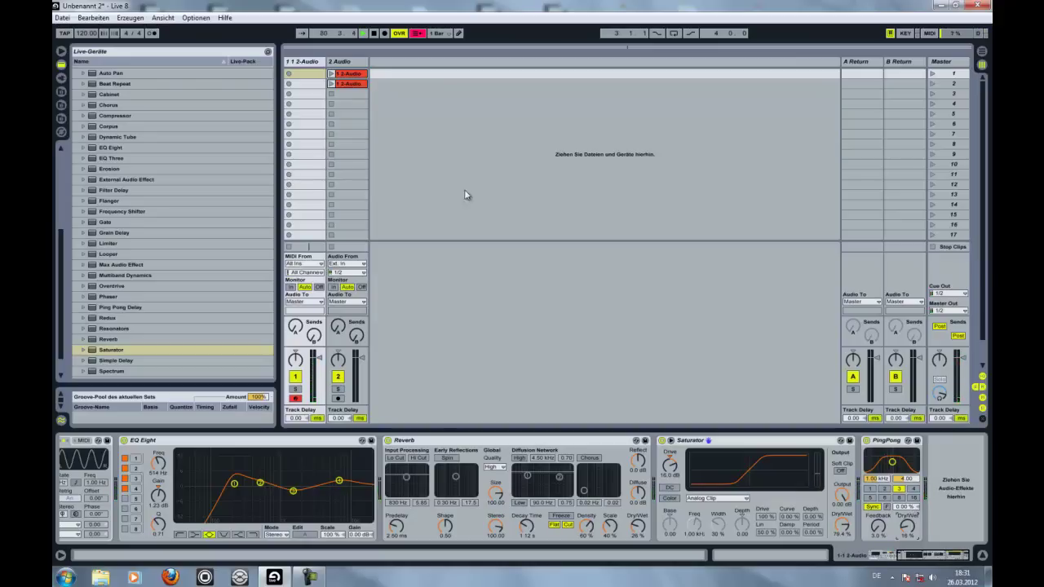
- Audition the first clip on the 2 Audio track and reselect the Sampler track
{"action": "left_click", "coordinate": [335, 114]}
{"action": "left_click", "coordinate": [331, 94]}
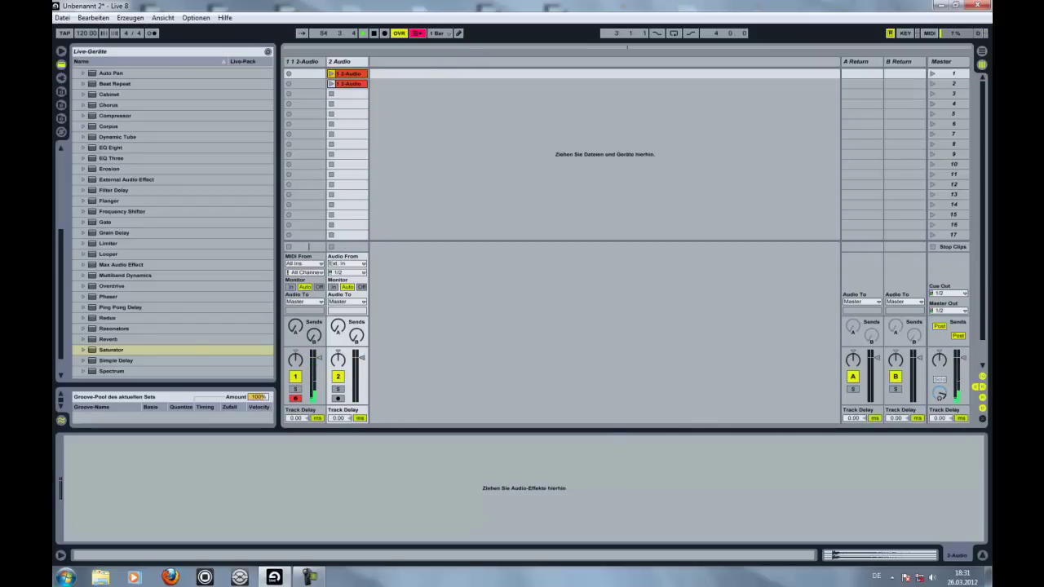
{"action": "left_click", "coordinate": [309, 64]}
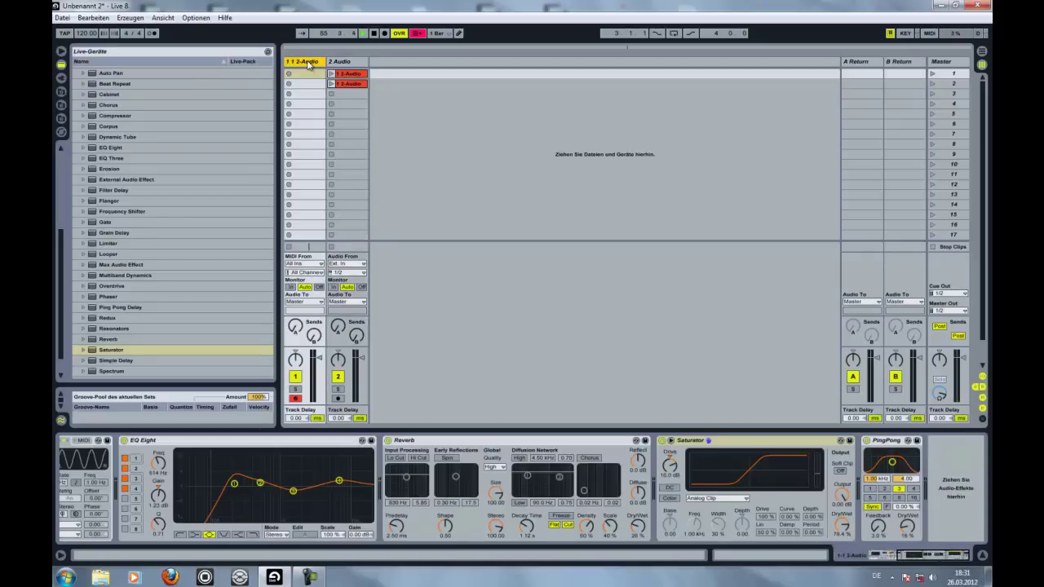
- Try sustain loop ends of 2251 and 2001 on the Sampler's sample, and set the loop end to 2151
{"action": "left_click_drag", "start_coordinate": [940, 555], "coordinate": [755, 555]}
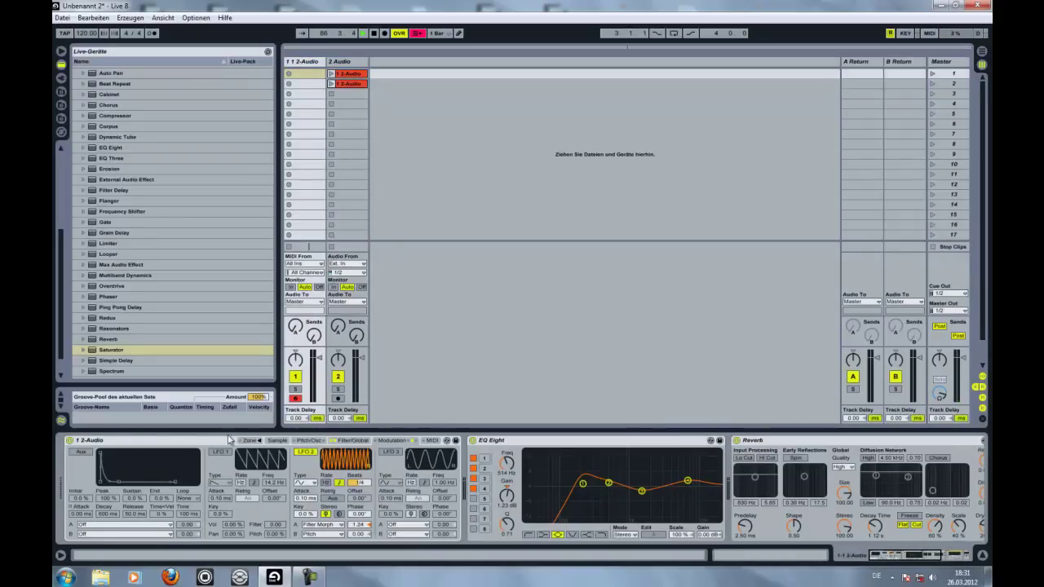
{"action": "left_click", "coordinate": [277, 441]}
{"action": "left_click_drag", "start_coordinate": [310, 449], "coordinate": [377, 447]}
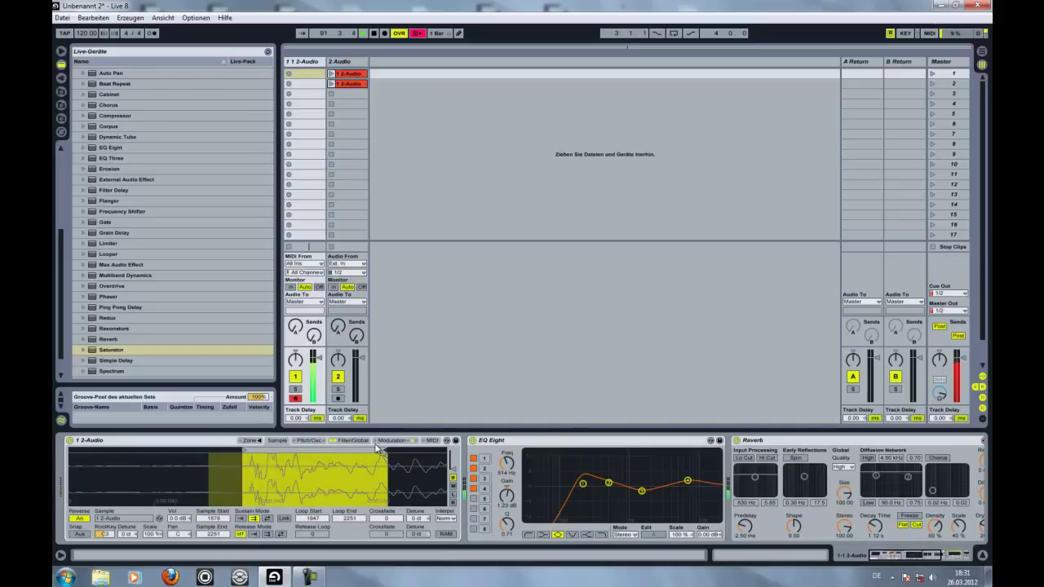
{"action": "left_click_drag", "start_coordinate": [384, 451], "coordinate": [284, 446]}
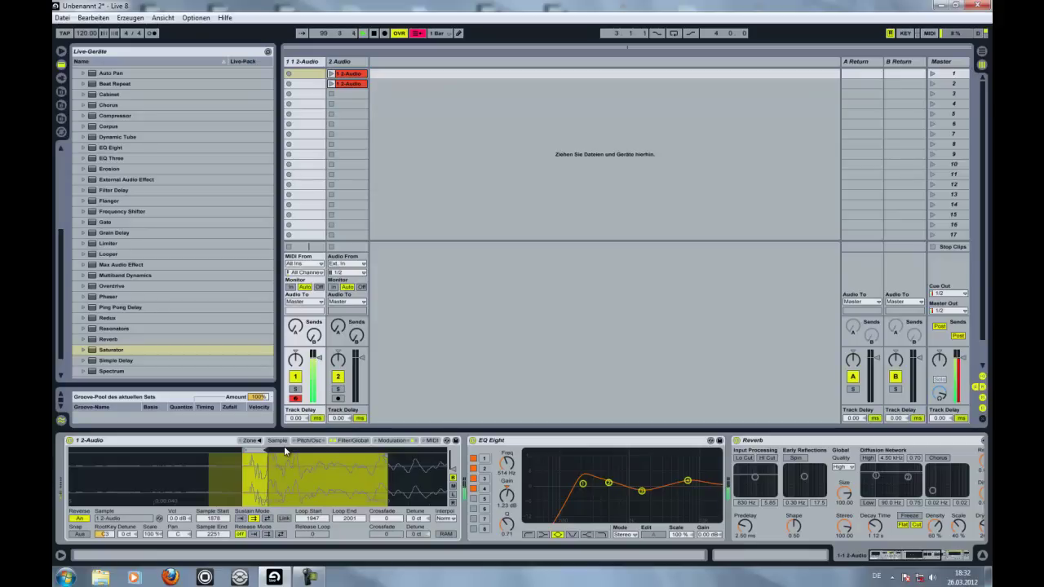
{"action": "left_click_drag", "start_coordinate": [266, 451], "coordinate": [341, 458]}
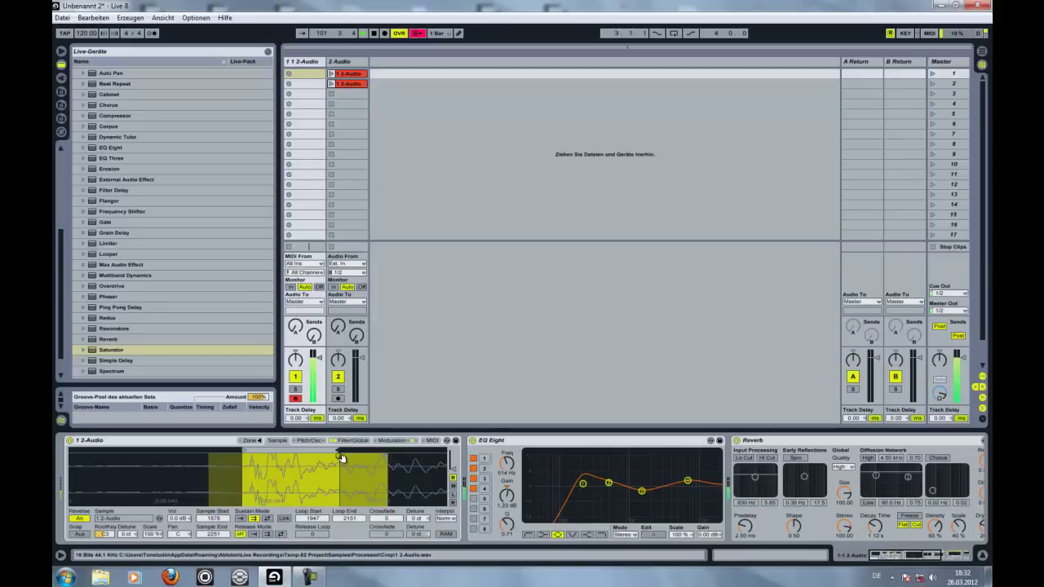